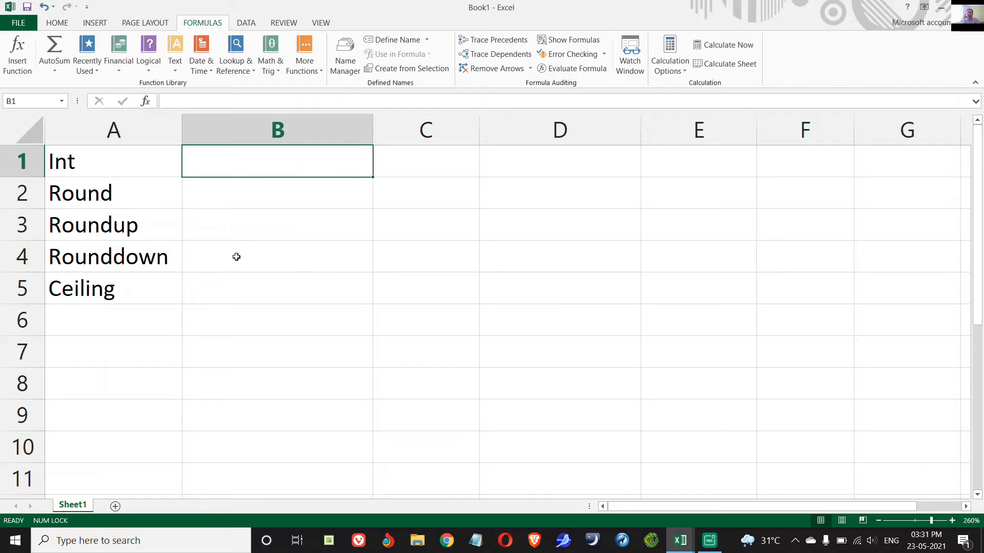
- Enter the description "Integer - rounded off" in cell B1 for the Int function
type("Inte")
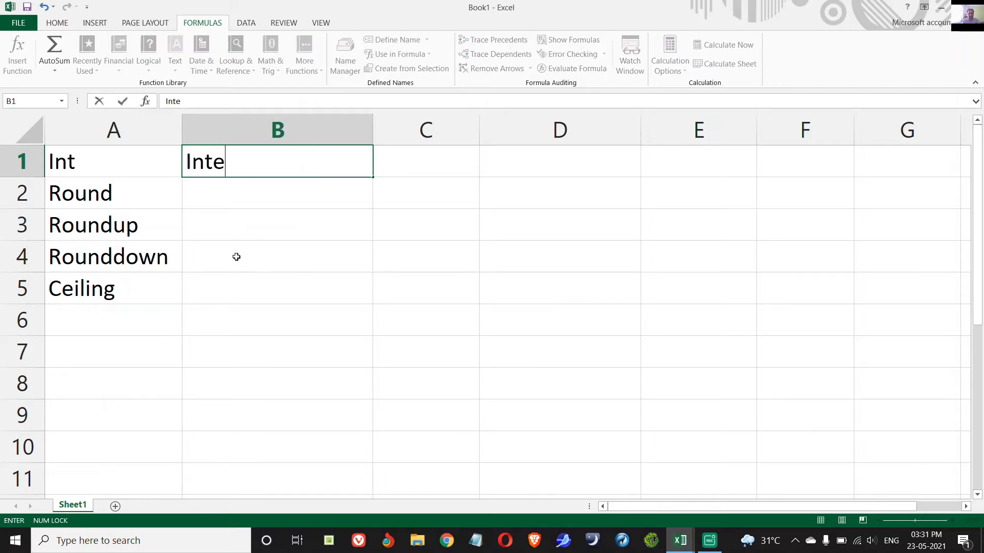
type("ger - roun")
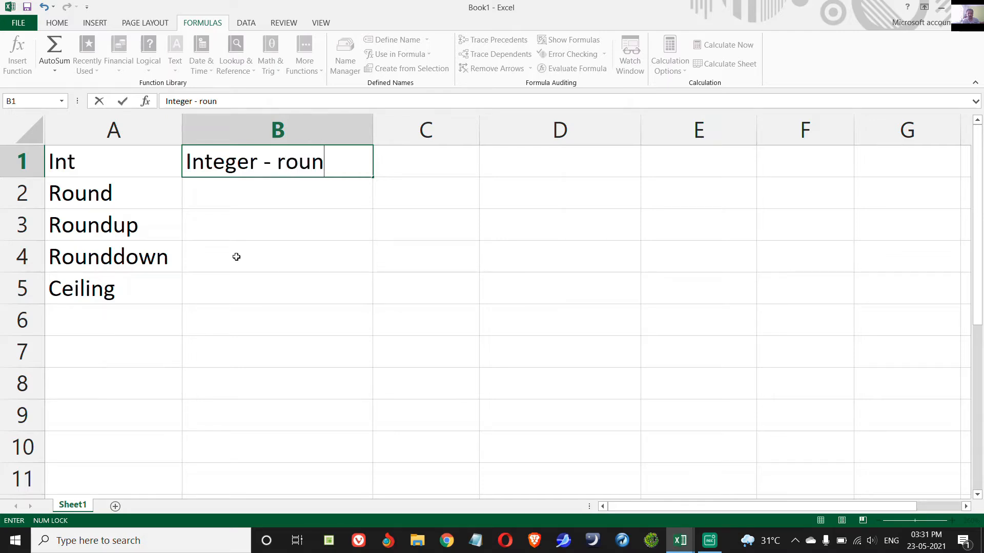
key("BackSpace")
key("BackSpace")
key("BackSpace")
key("BackSpace")
type("rounded off")
key("Return")
key("Up")
key("Right")
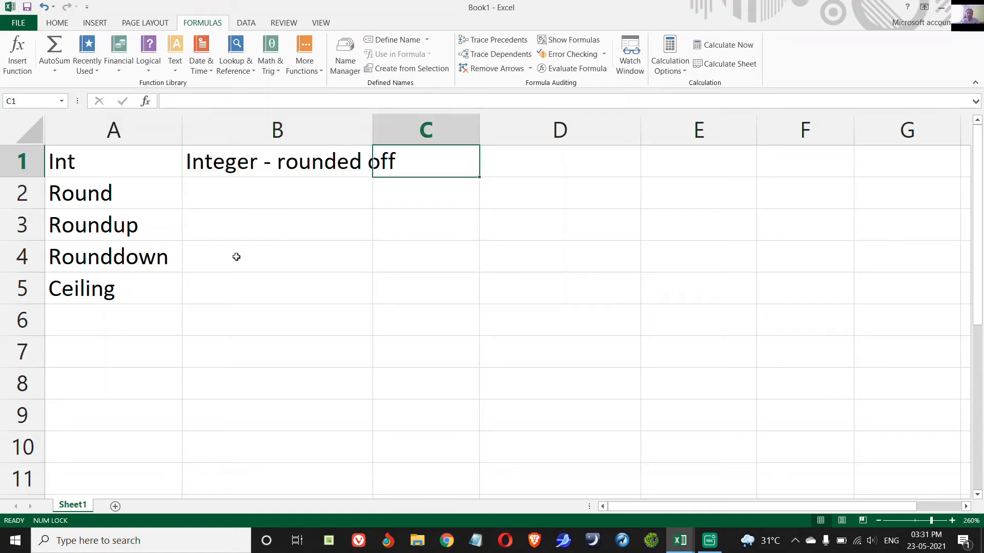
- Describe Round in cell B2 with the text "rounded off 0.5 12.4=12 12.6=13"
key("Left")
key("Down")
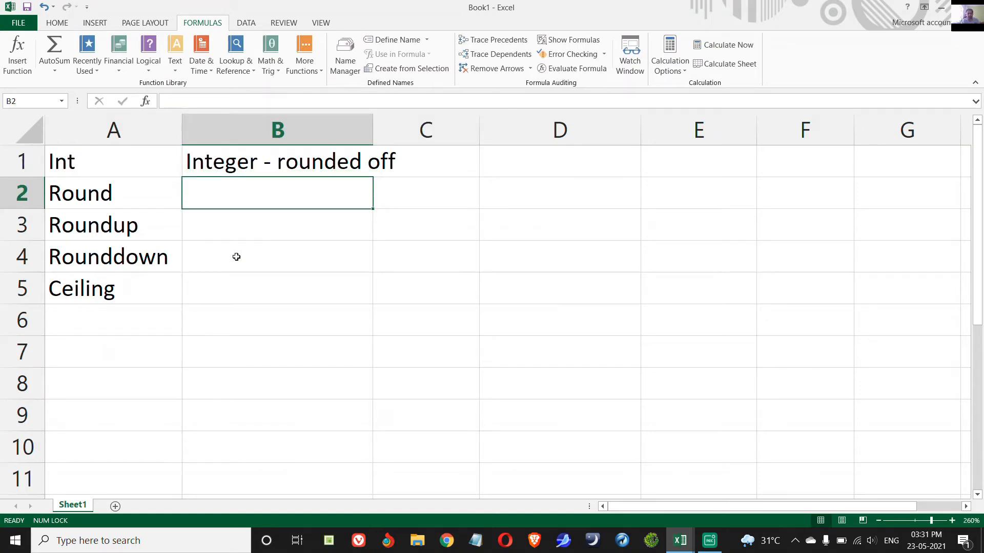
type("rounded off (")
key("BackSpace")
type(".5")
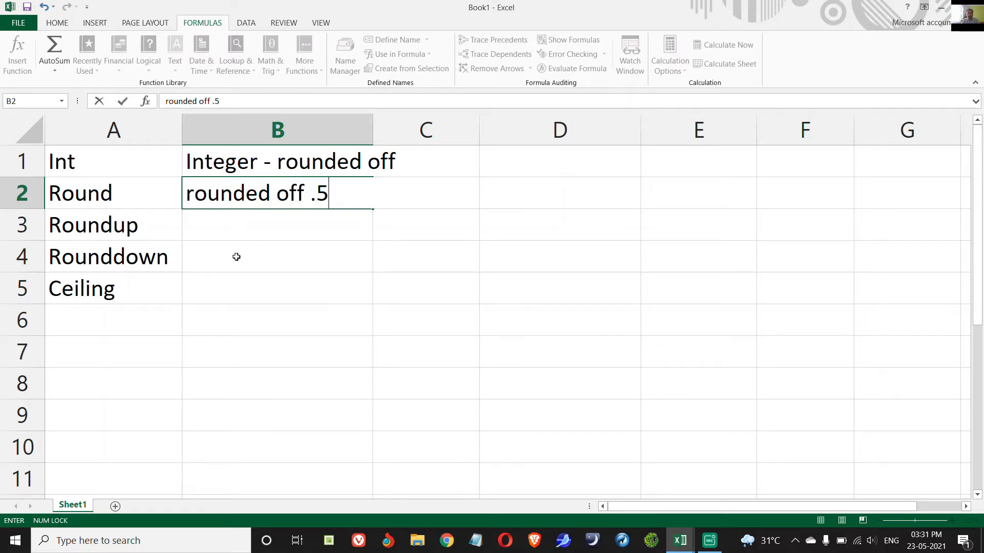
key("BackSpace")
key("BackSpace")
type("0.5")
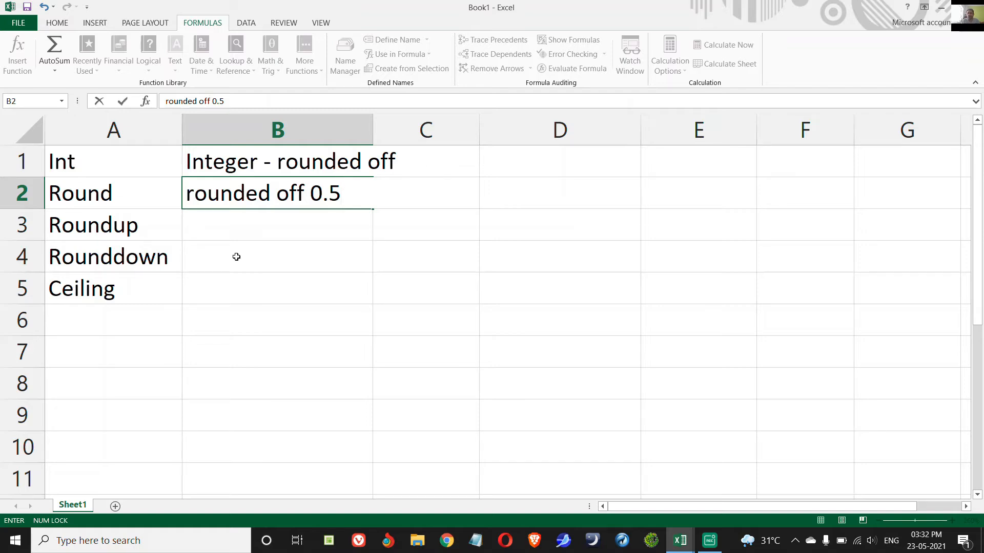
type("12.4=12   12.6")
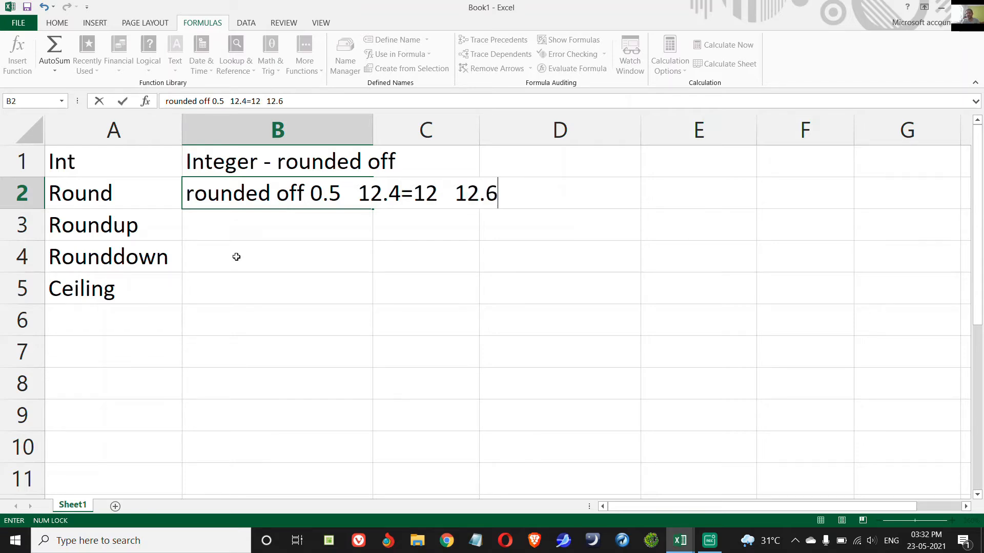
type("=13")
key("Return")
key("Left")
key("Right")
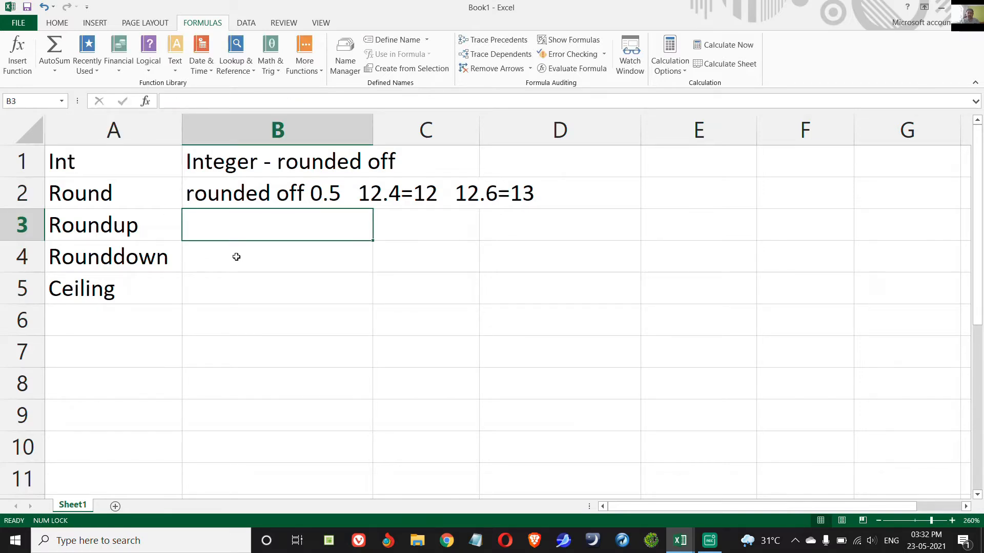
- Describe Roundup in cell B3 with the text "forcefully rounded upside 12.1 12.4 12.9 =>13"
type("fo")
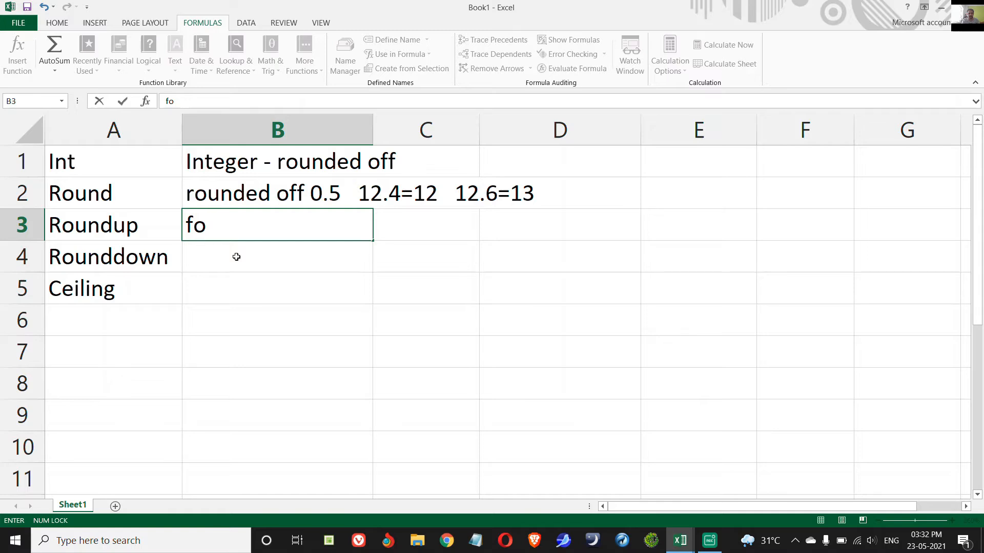
type("rcefully ")
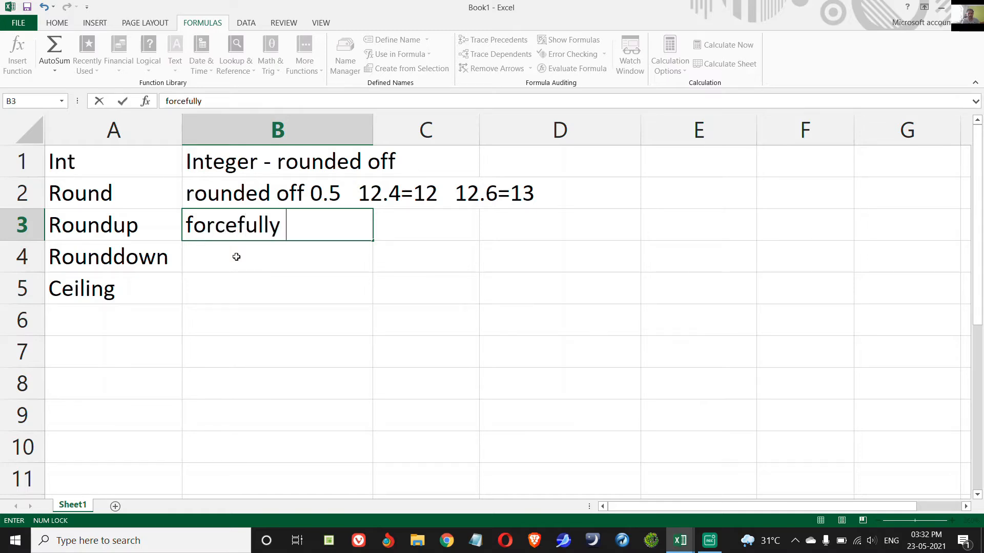
type("rounded ")
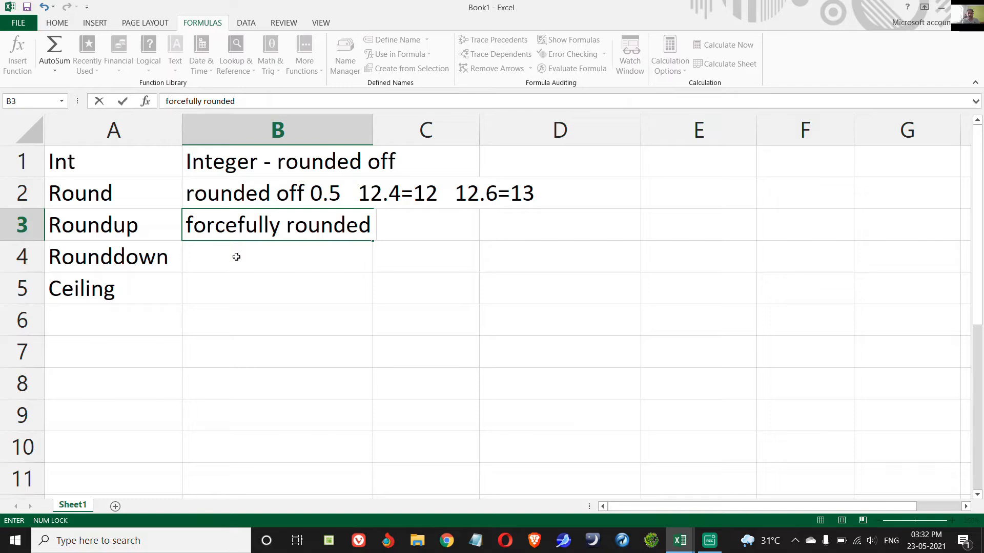
type("upside")
key("Return")
key("Up")
key("F2")
type("12.1")
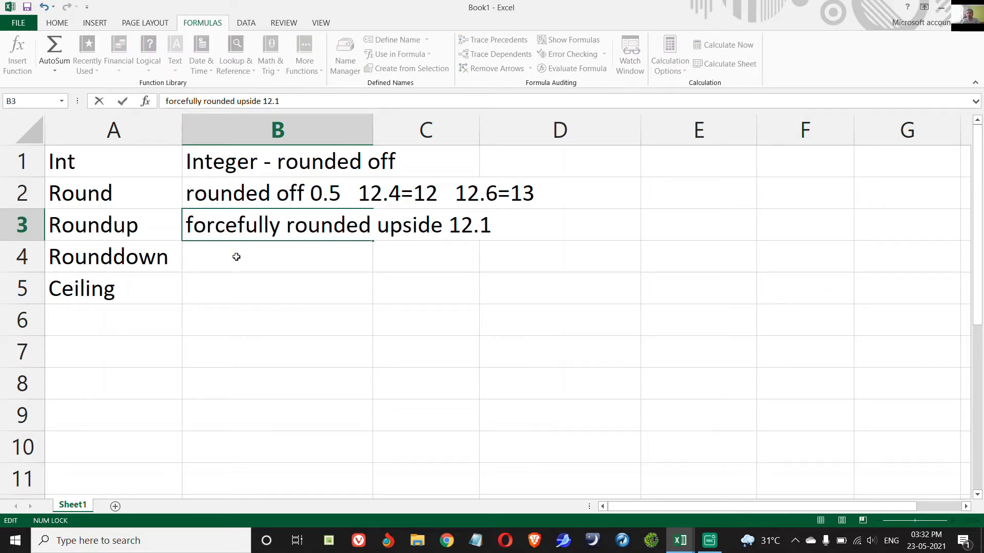
type("    12.4   12.9  =")
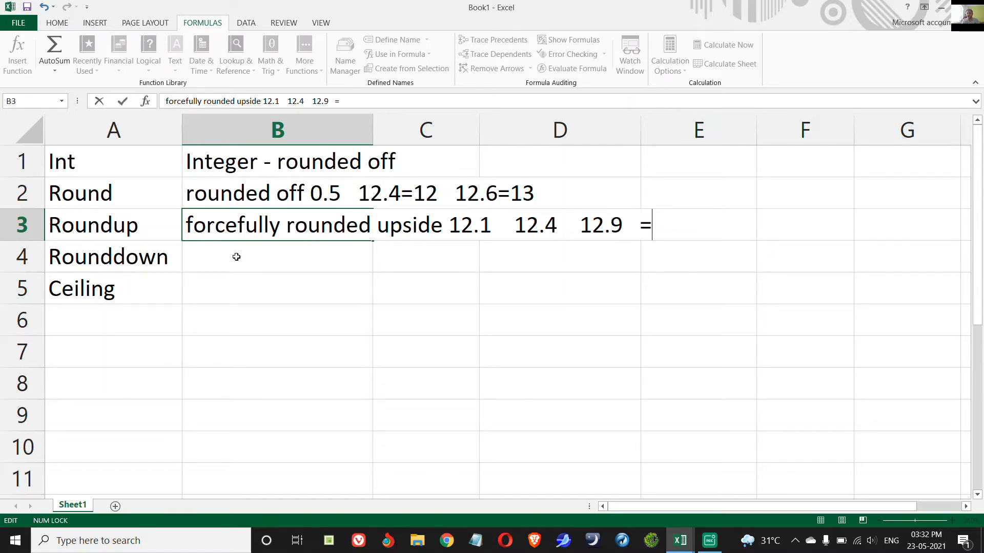
type(">13")
key("Return")
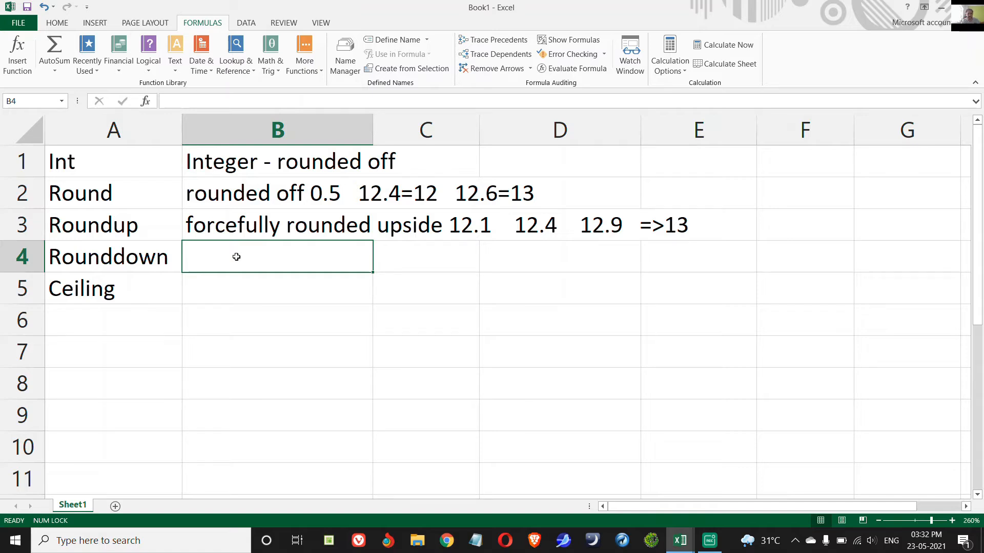
- Describe Rounddown in cell B4 with the text "forcefully rounded downside 12.1 = 12 12.4 = 12 12.7 12.9 = 12"
type("forc")
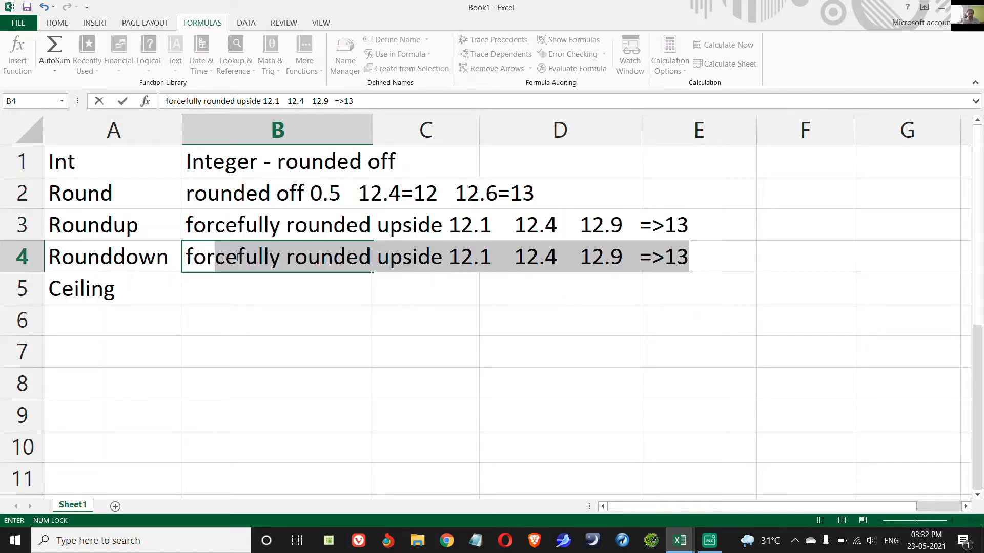
type("efully ro")
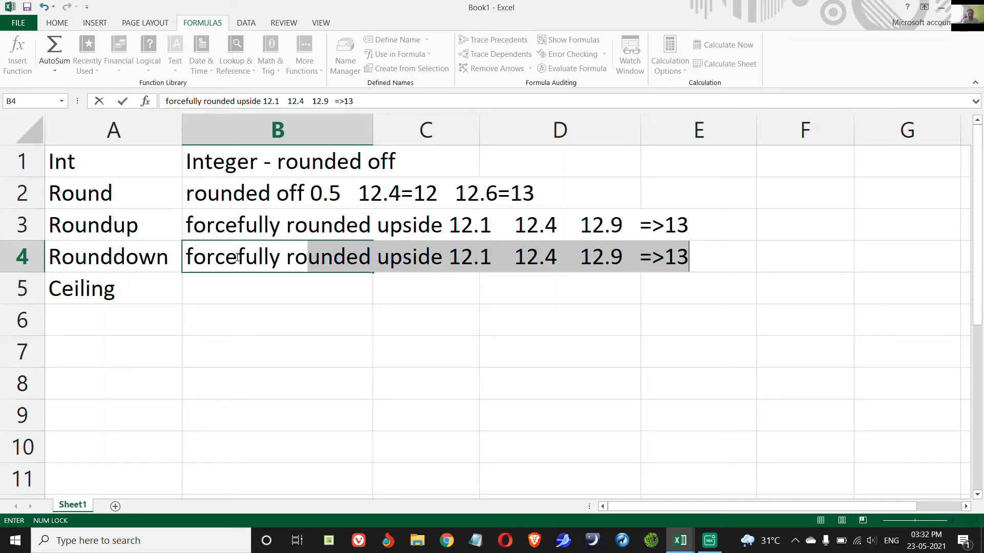
type("unded dow")
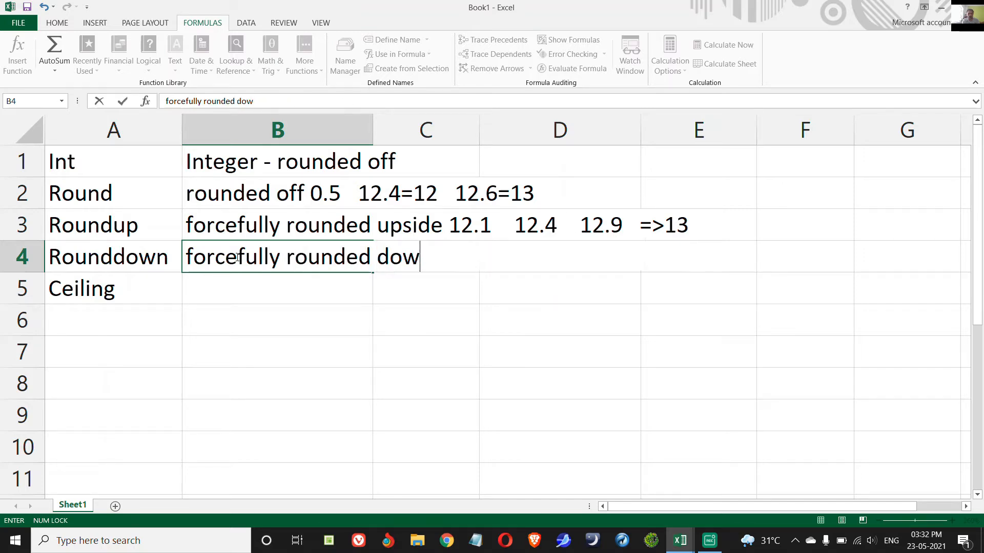
type("nside   ")
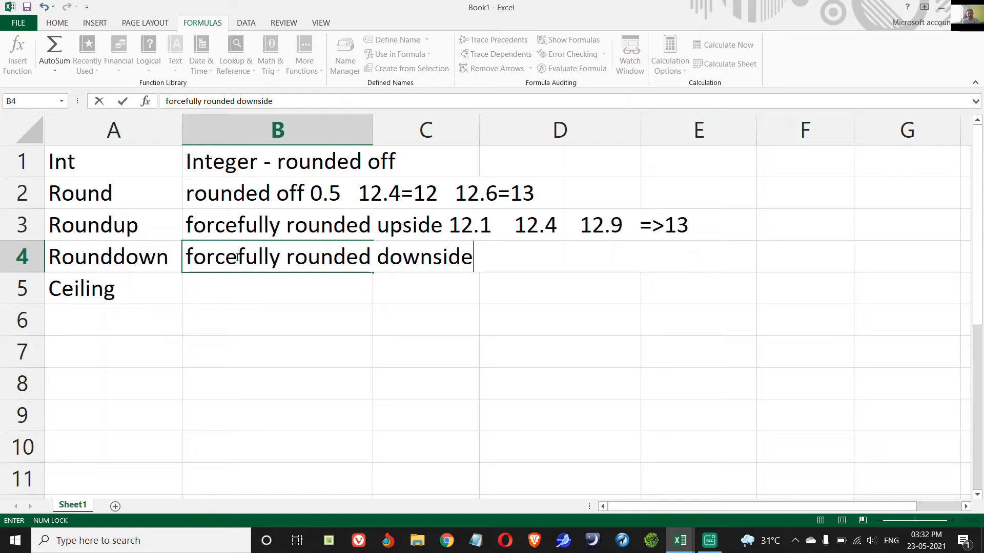
type("12.1 = 12   12.4 = 12   12.7   12.9 = 12")
key("Return")
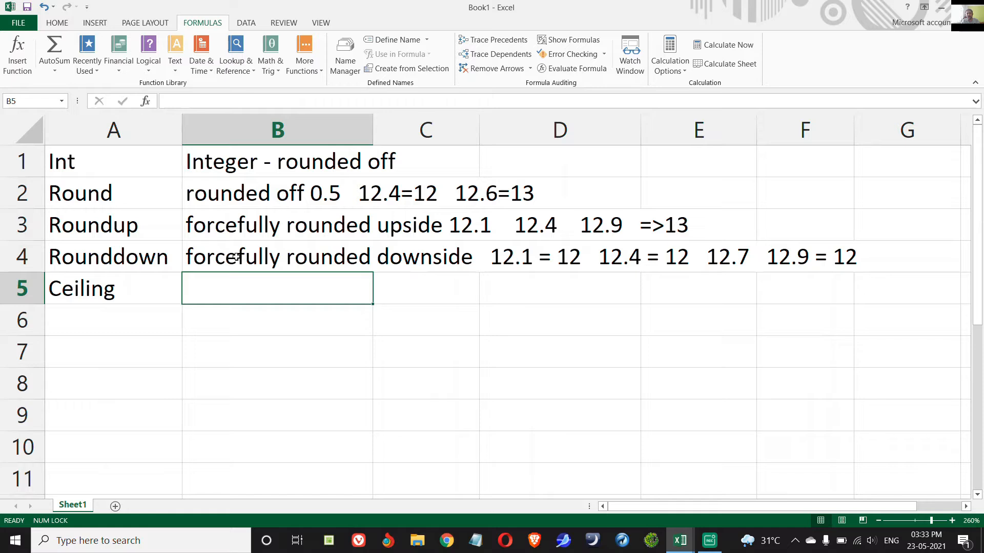
- Review the Int, Round, Roundup and Rounddown descriptions in column B, comparing how each function rounds
key("Up")
key("Up")
key("Up")
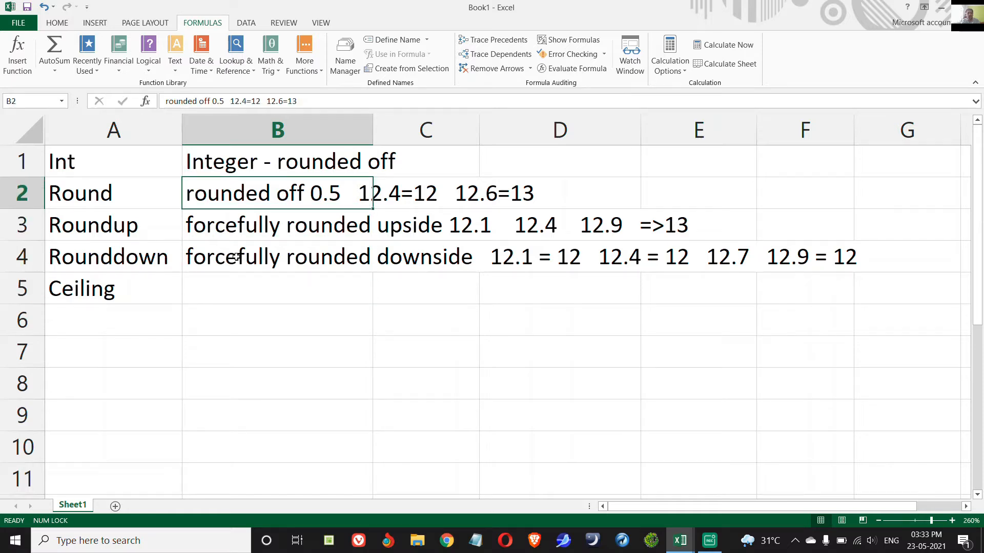
key("Down")
key("Down")
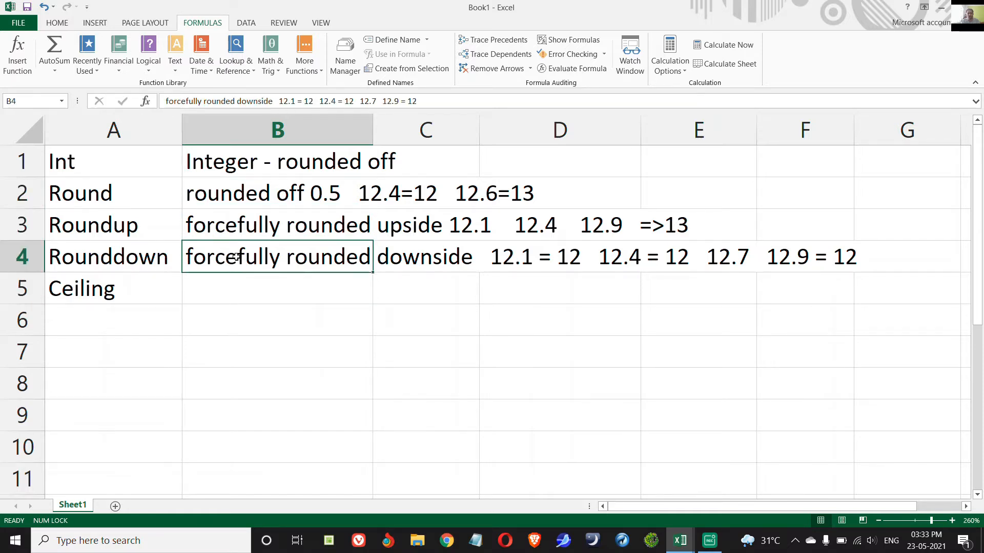
key("Up")
key("Up")
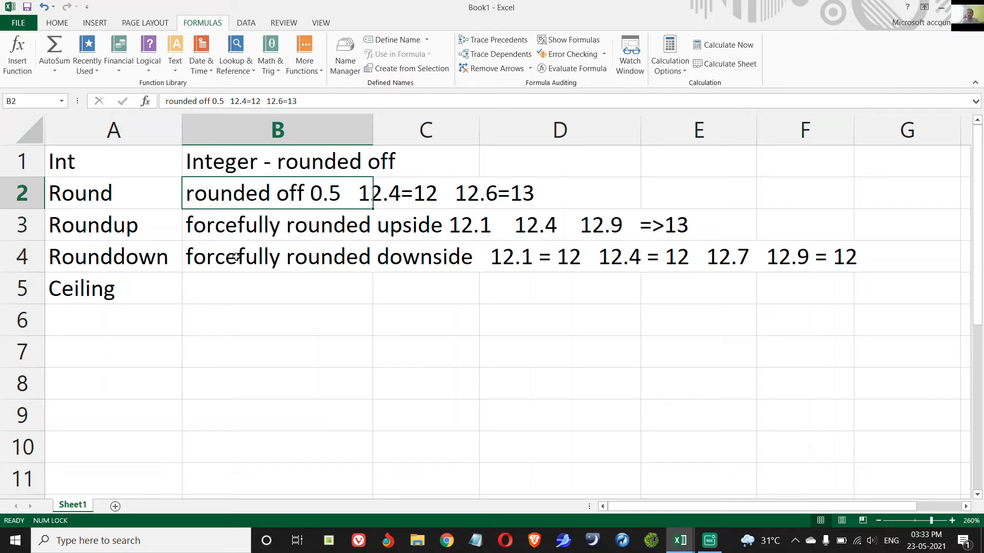
key("Down")
key("Up")
key("Down")
key("Down")
key("Up")
key("Up")
key("Up")
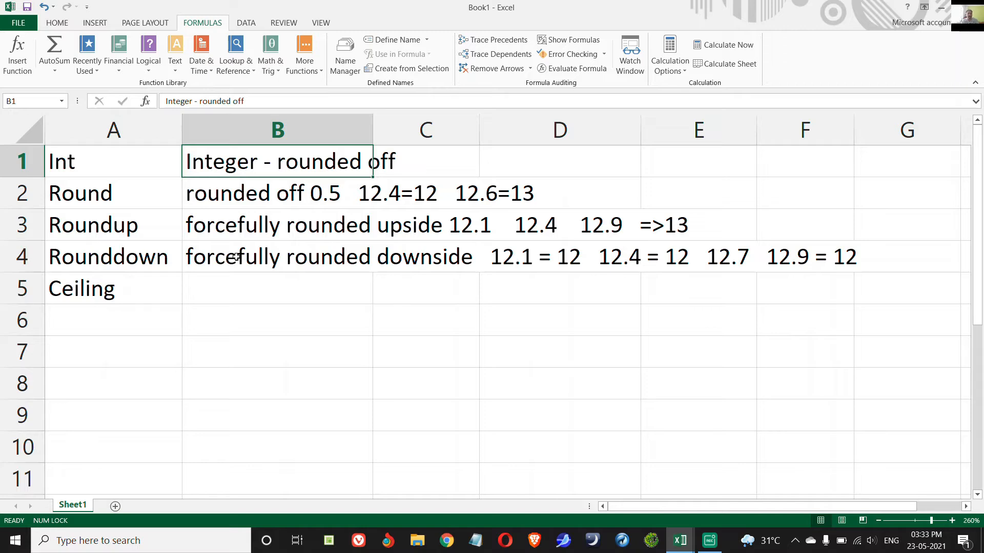
- Fill cells H1:H5, clear of the notes, with the sample decimals 1.2565, 1.265, 2.356, 5.624 and 1.658
key("Right")
key("Right")
key("Right")
key("Left")
key("Right")
key("Right")
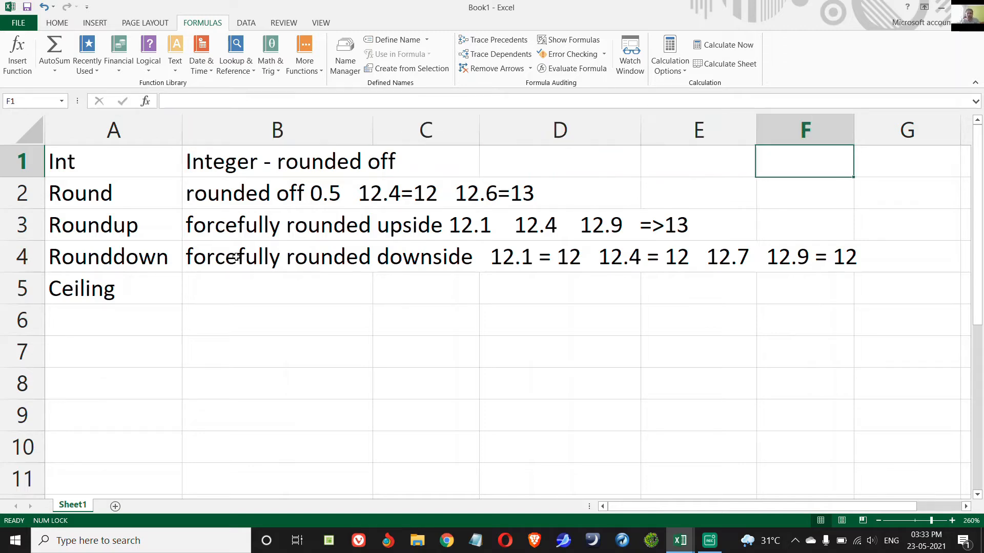
key("Right")
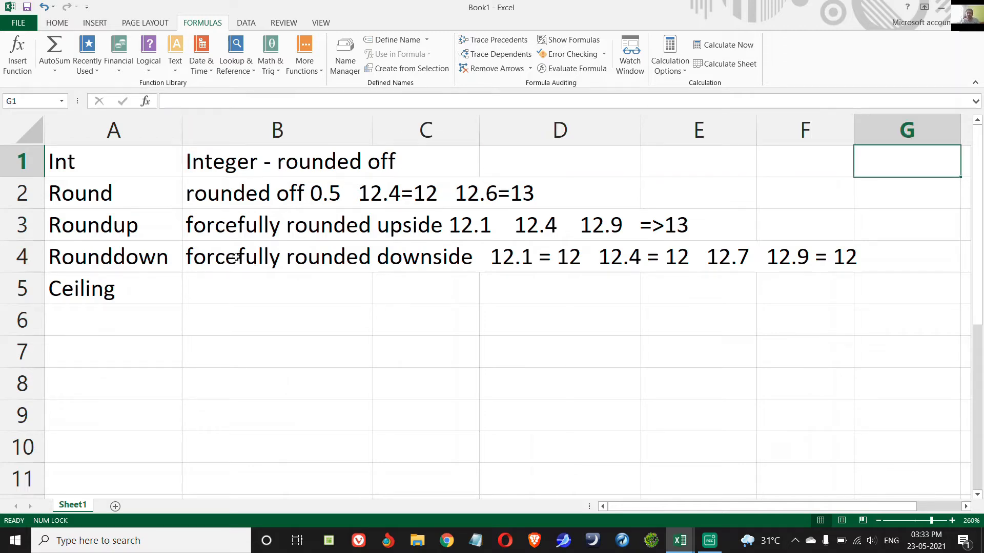
key("Right")
key("Right")
key("Right")
key("Right")
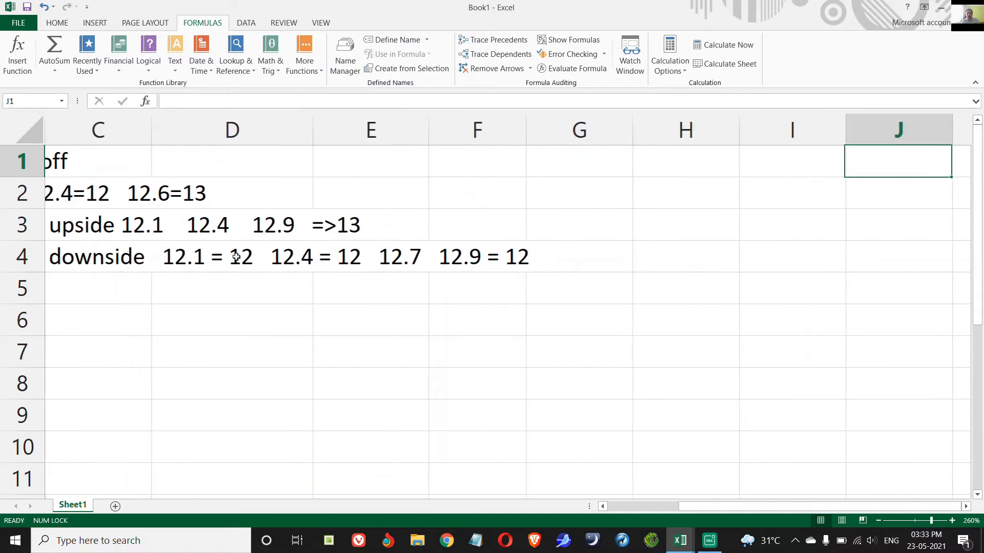
key("Left")
key("Left")
key("Left")
key("Right")
key("Right")
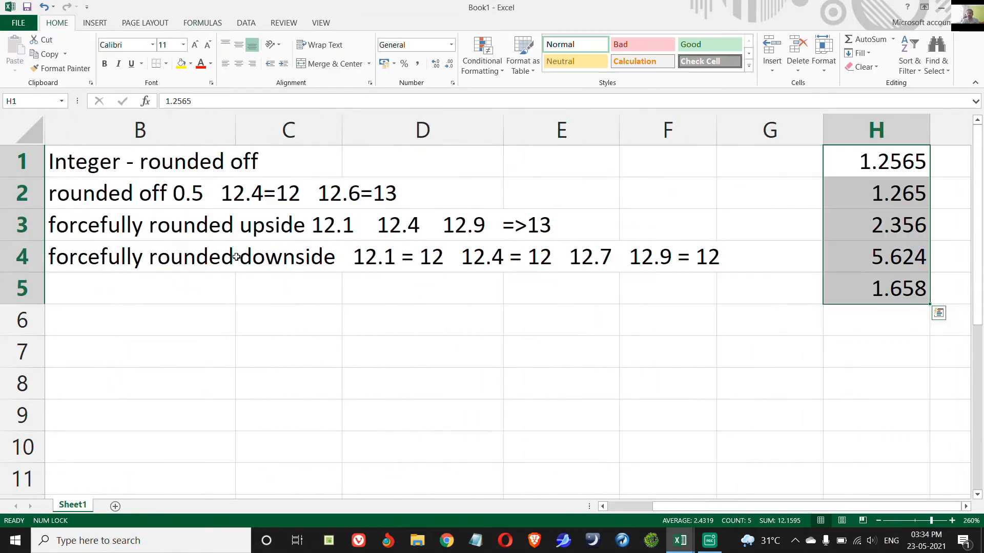
- Enter the formula =INT(H1) in cell I1 to get the integer part of the first sample value
key("Right")
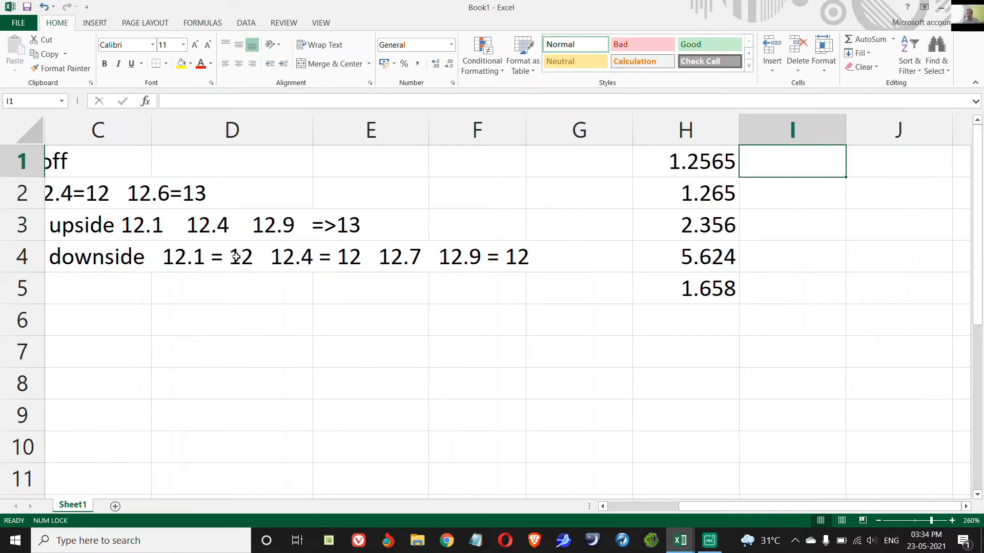
key("Left")
key("Right")
type("=int")
key("Tab")
key("Left")
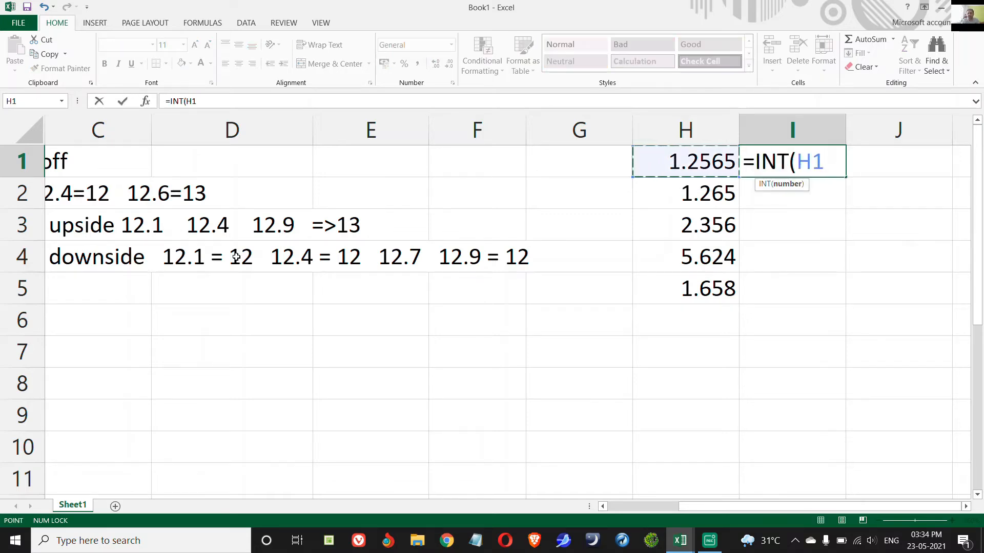
type(")")
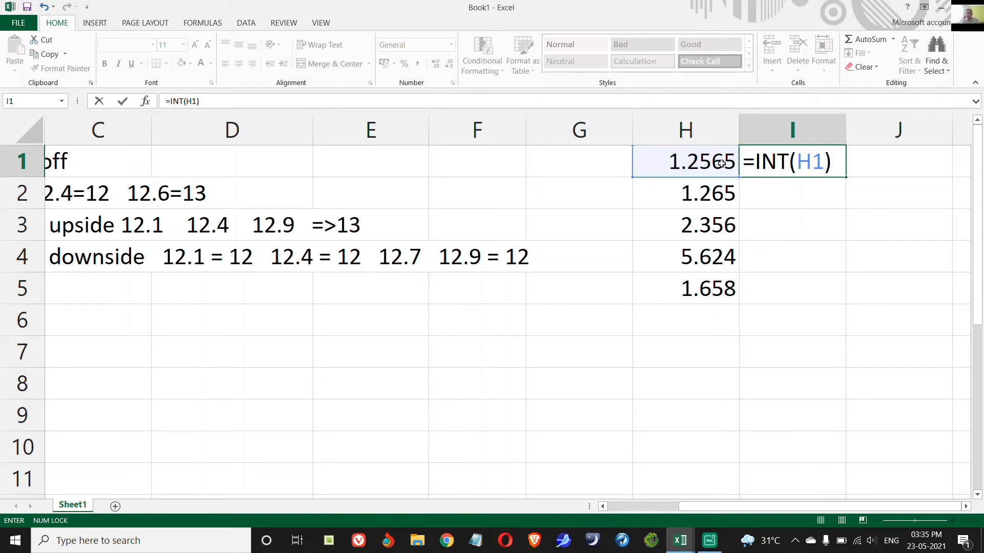
key("Return")
key("Up")
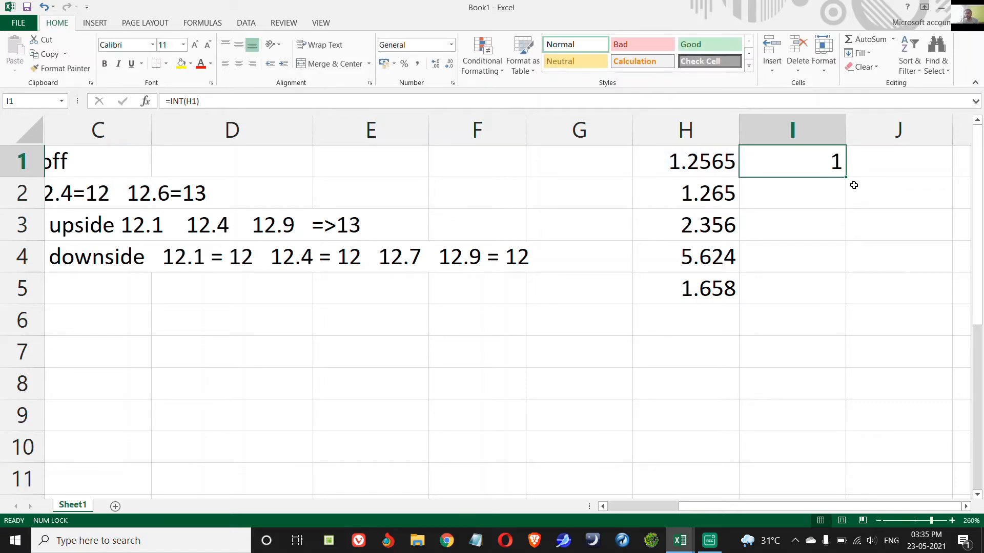
- Copy the INT formula from I1 down through I5 for the remaining sample values
left_click_drag(846, 177, 851, 259)
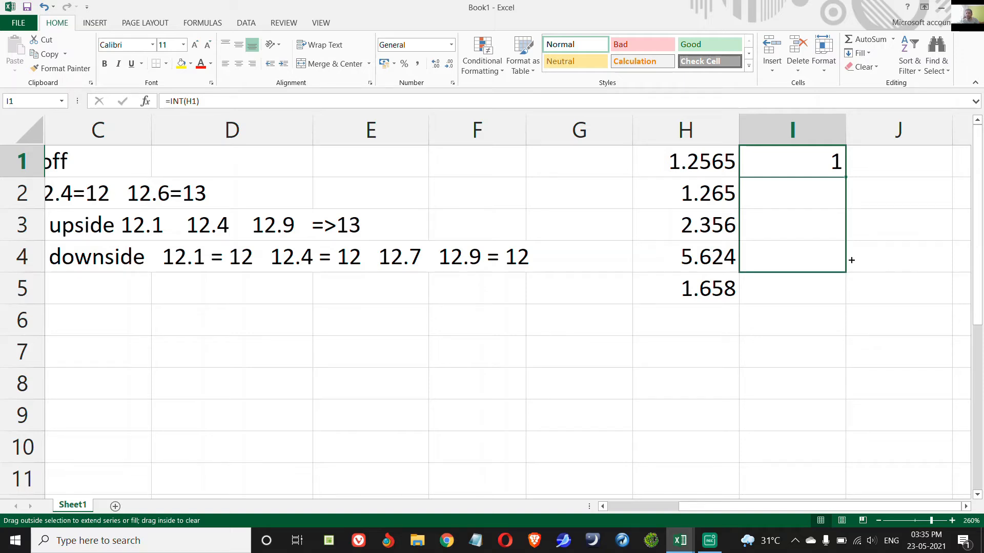
left_click_drag(852, 284, 851, 299)
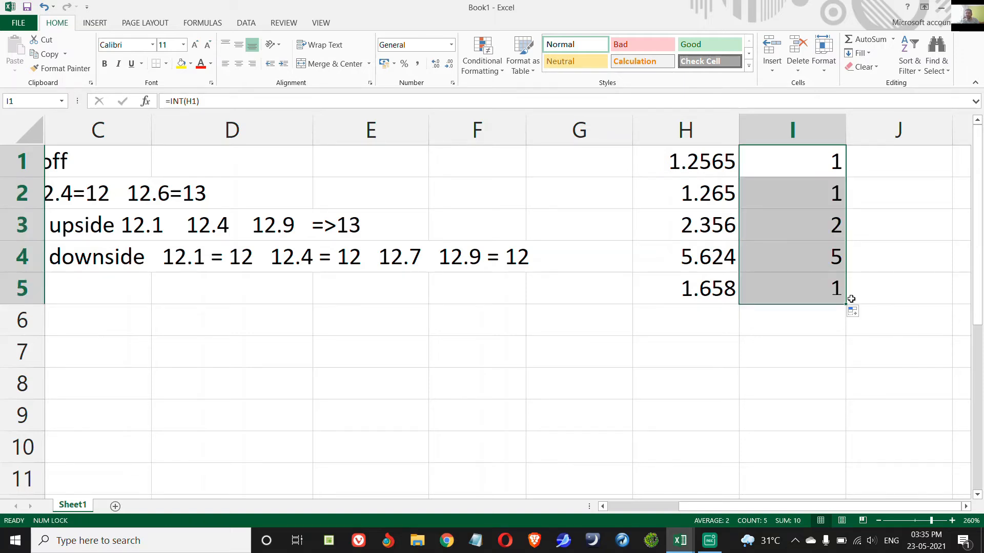
left_click(807, 292)
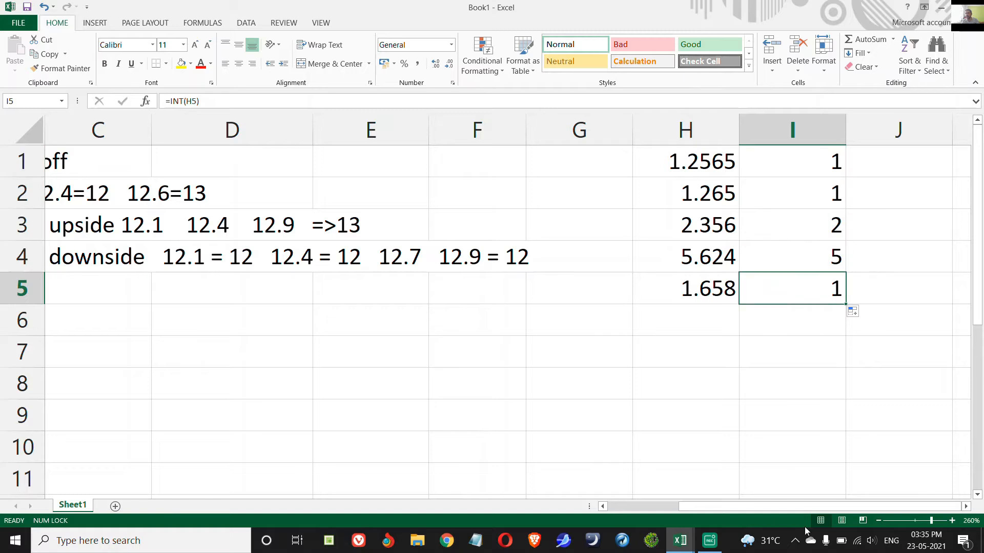
key("Left")
key("Up")
key("Up")
key("Up")
key("Up")
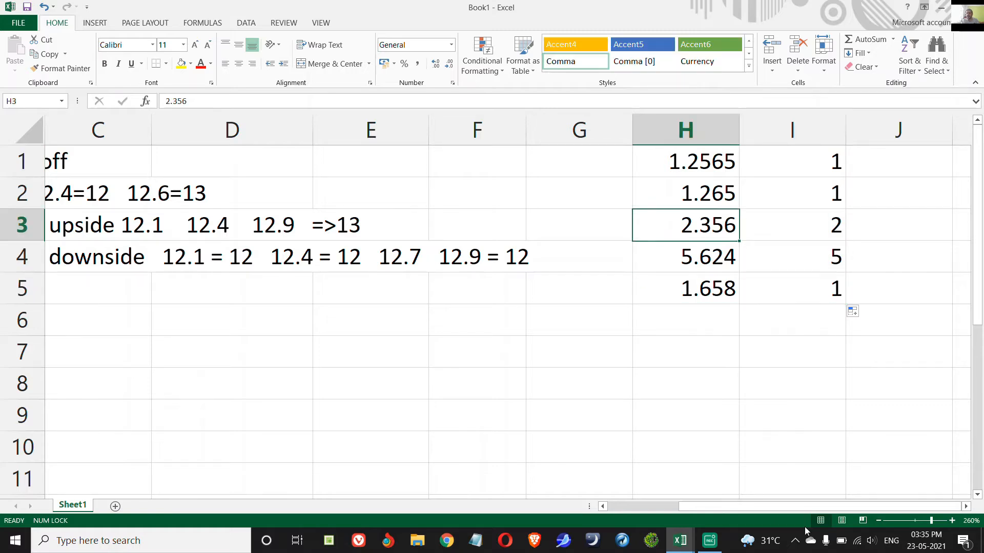
- Insert a blank row above row 1 to make room for column headings over the sample values
key("Right")
key("Right")
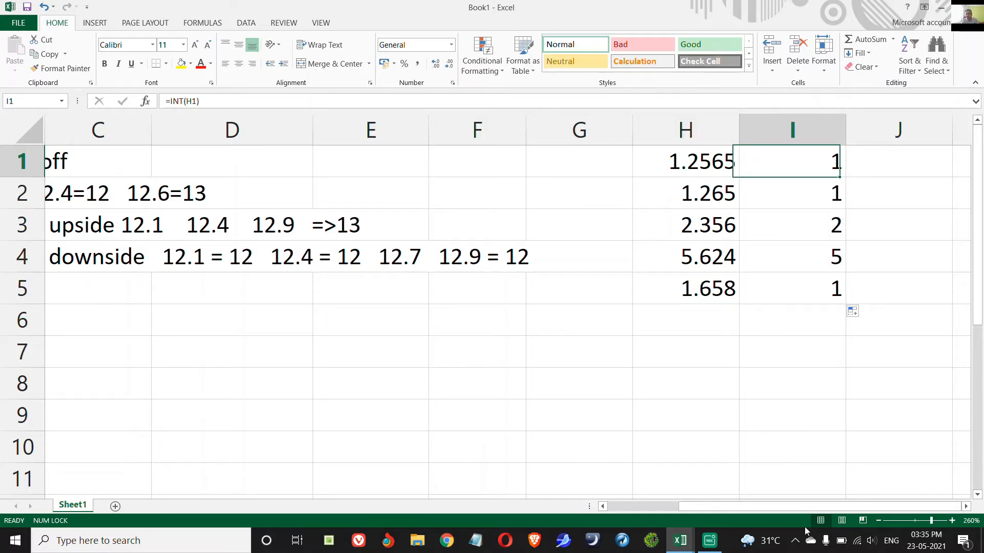
key("Right")
key("Left")
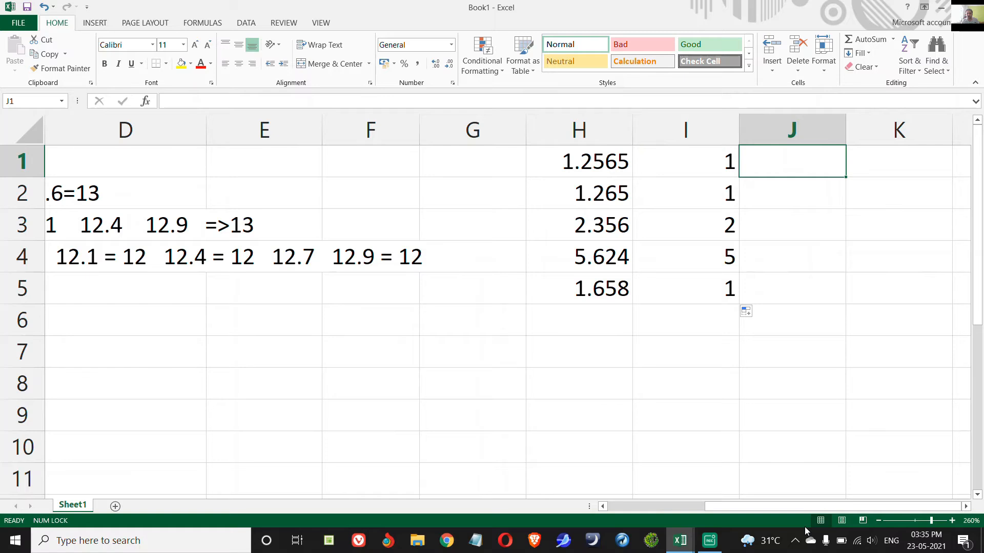
key("Left")
key("Right")
key("Left")
key("shift+space")
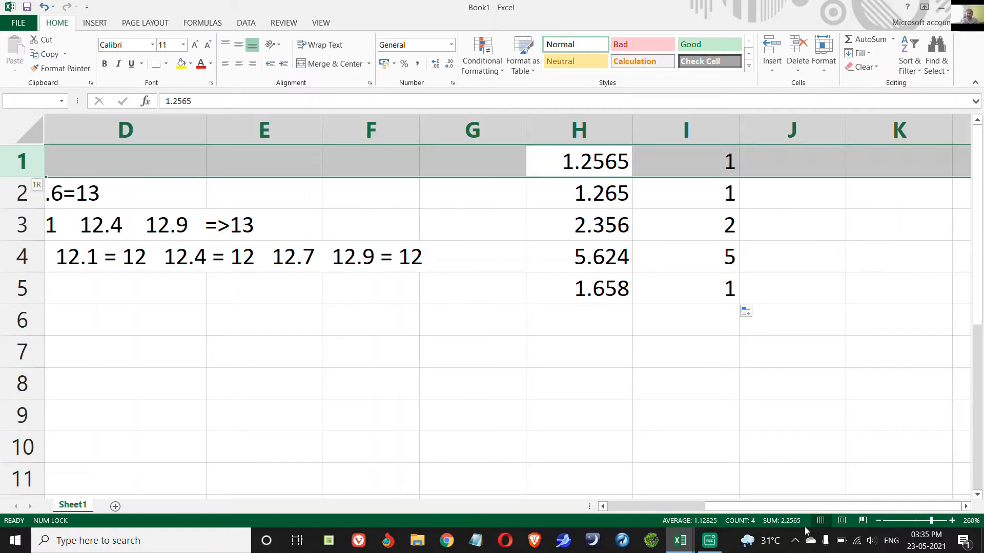
key("ctrl+shift+equal")
- Enter the heading Integer in cell I1 above the INT results
key("Right")
type("Integer")
key("Return")
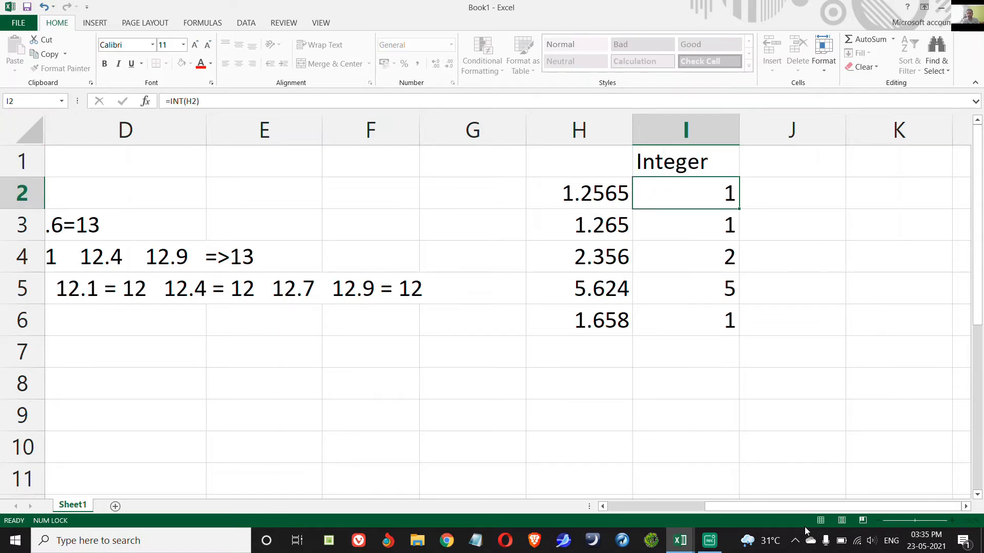
- Enter the heading round in cell J1, beside the Integer heading
key("Up")
key("Right")
key("Down")
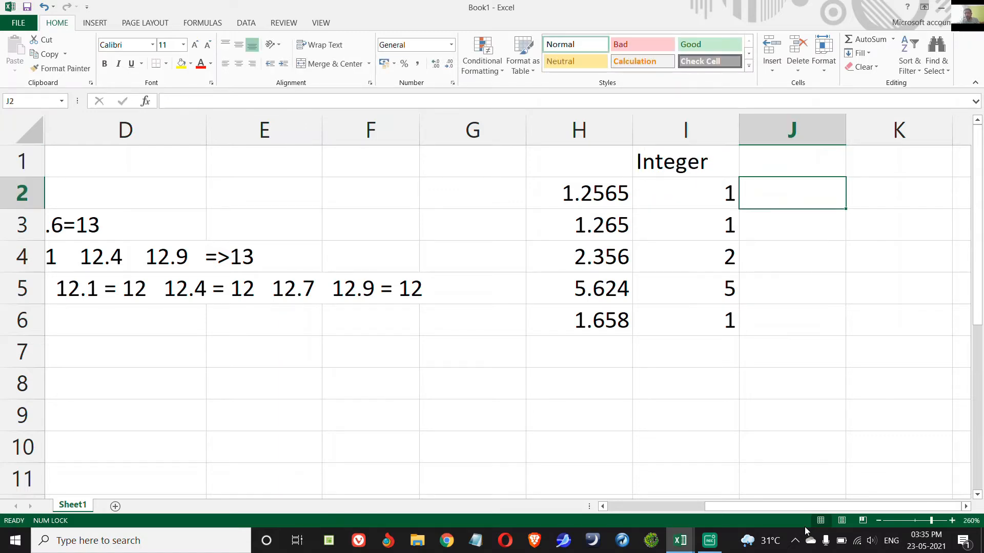
key("Left")
key("Up")
key("Down")
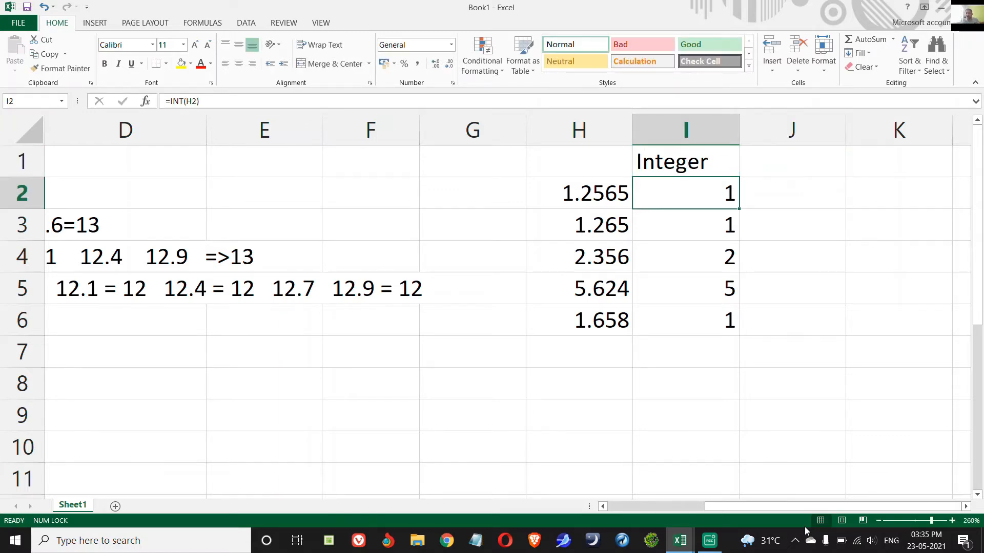
key("Left")
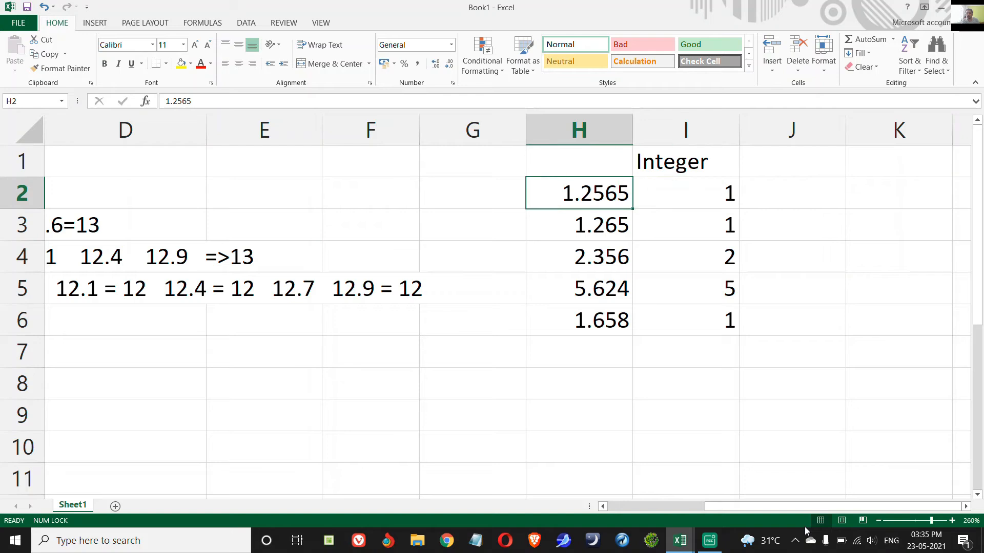
key("Up")
key("Right")
key("Right")
type("r")
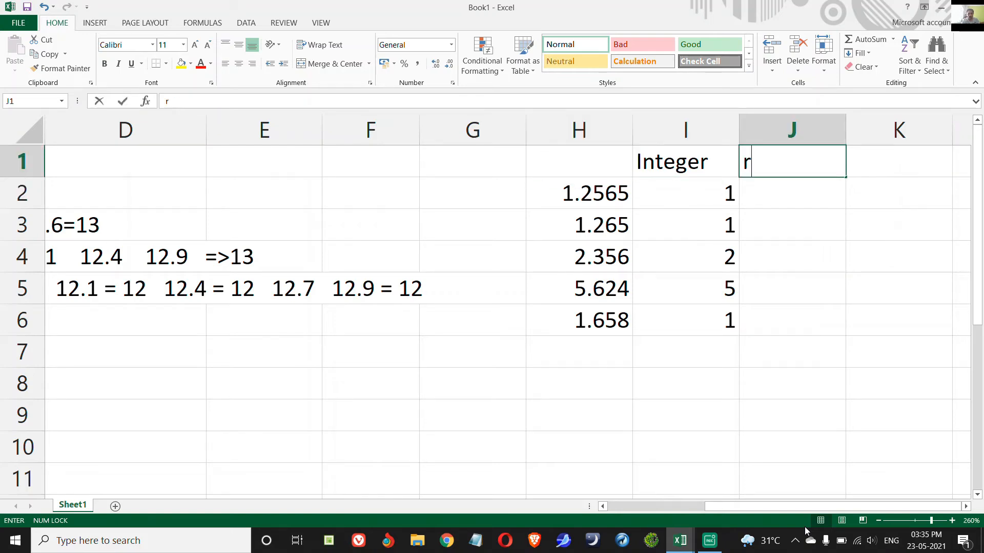
type("ound")
key("Return")
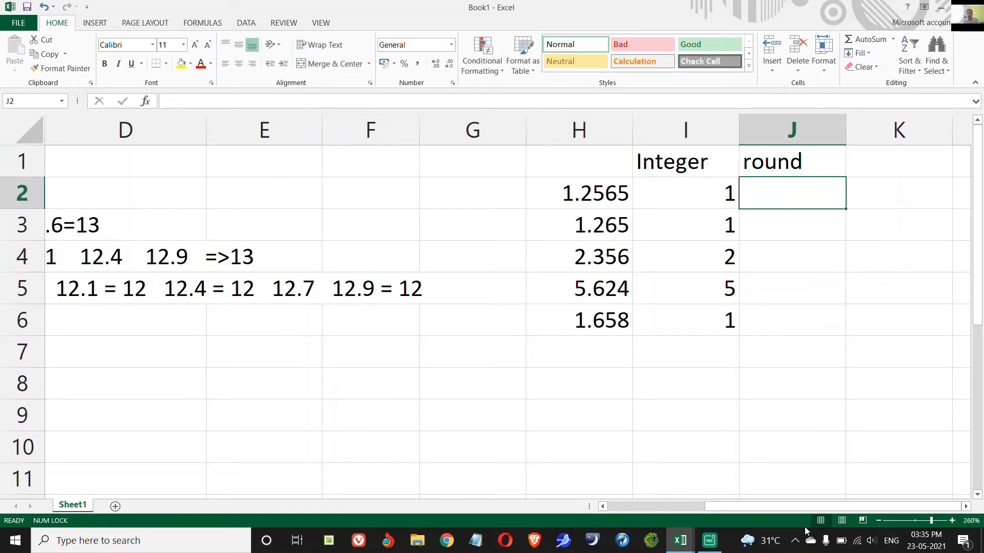
- Enter the formula =ROUND(H2,0) in cell J2 to round the first sample value to a whole number
type("=round")
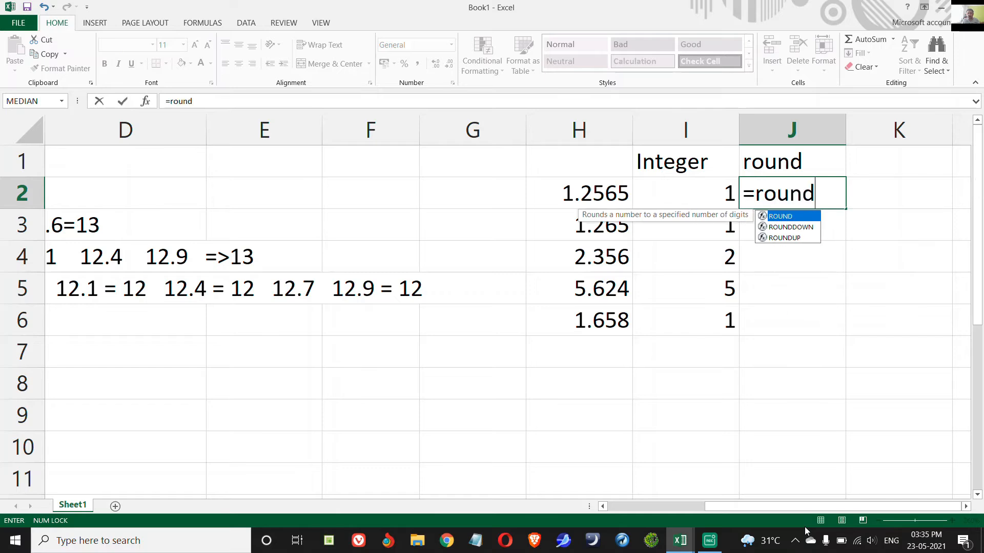
key("Tab")
key("Left")
key("Left")
type(",")
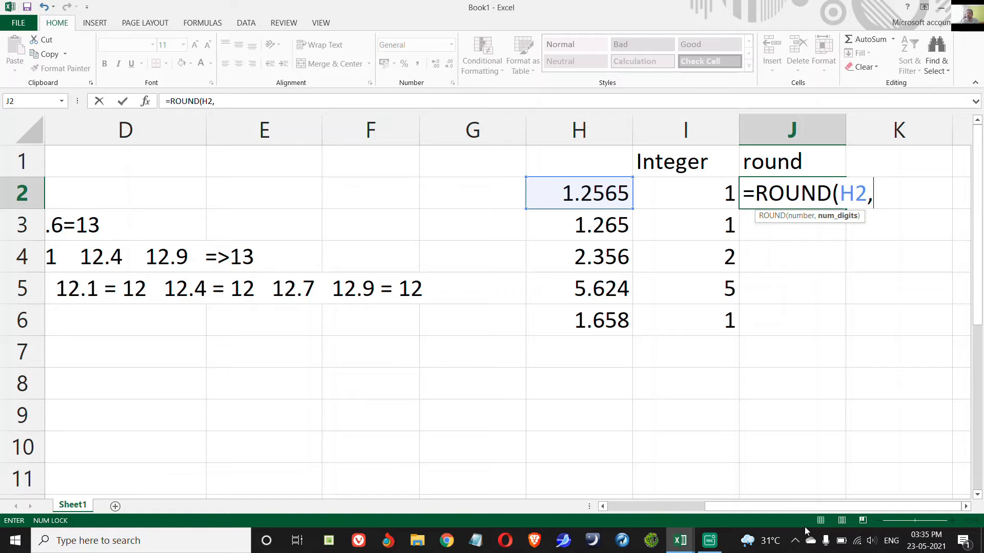
type("0)")
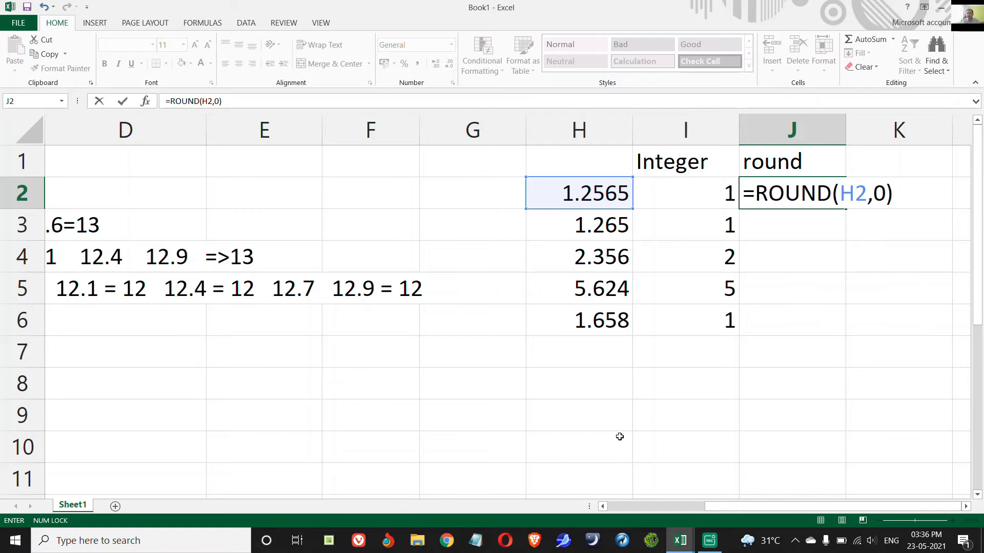
key("Return")
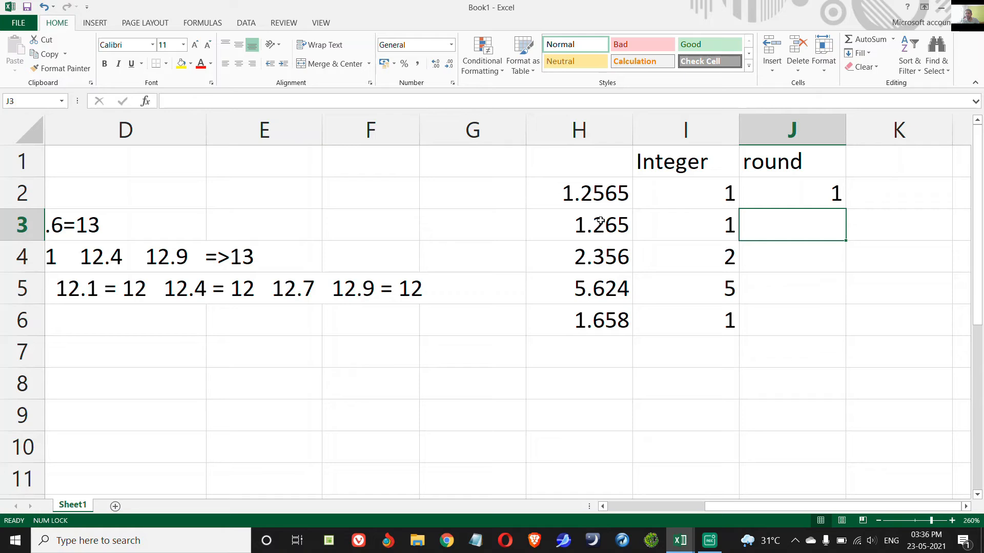
- Copy the ROUND formula from J2 down one cell at a time through J6
key("ctrl+d")
key("Down")
key("ctrl+d")
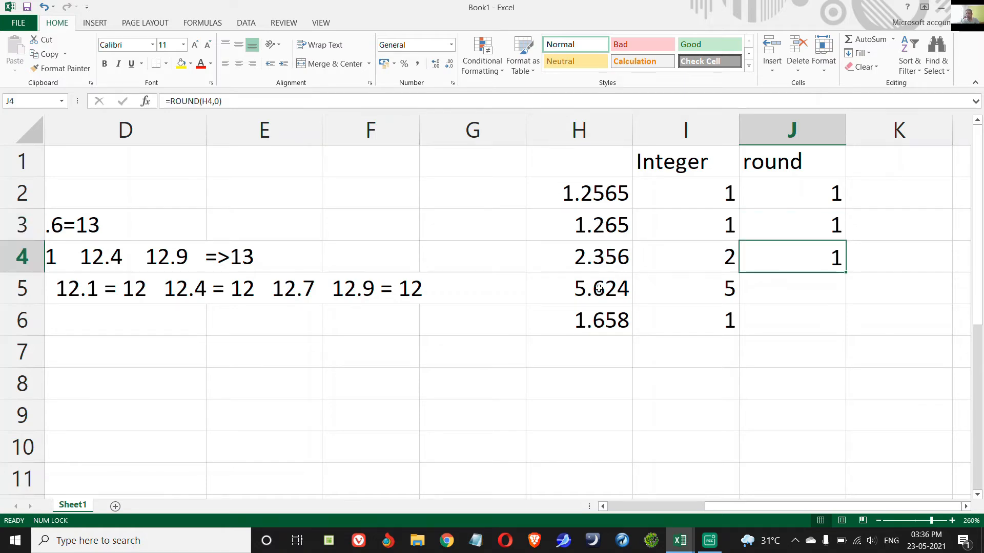
key("Up")
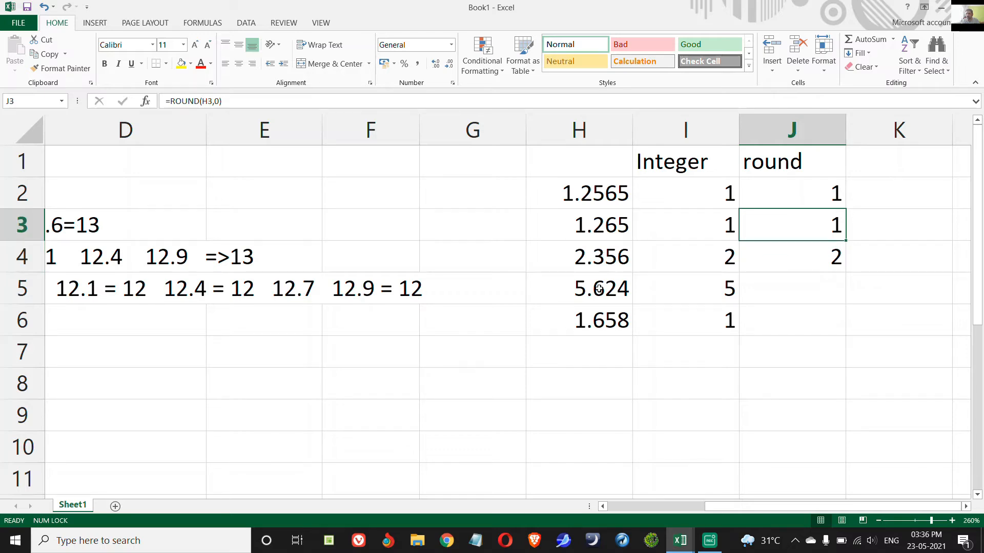
key("Down")
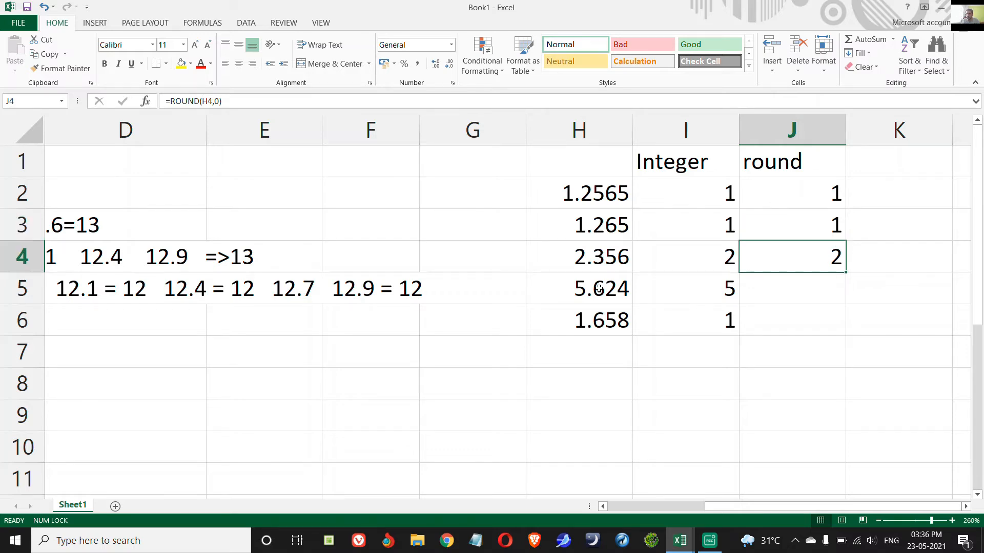
key("Down")
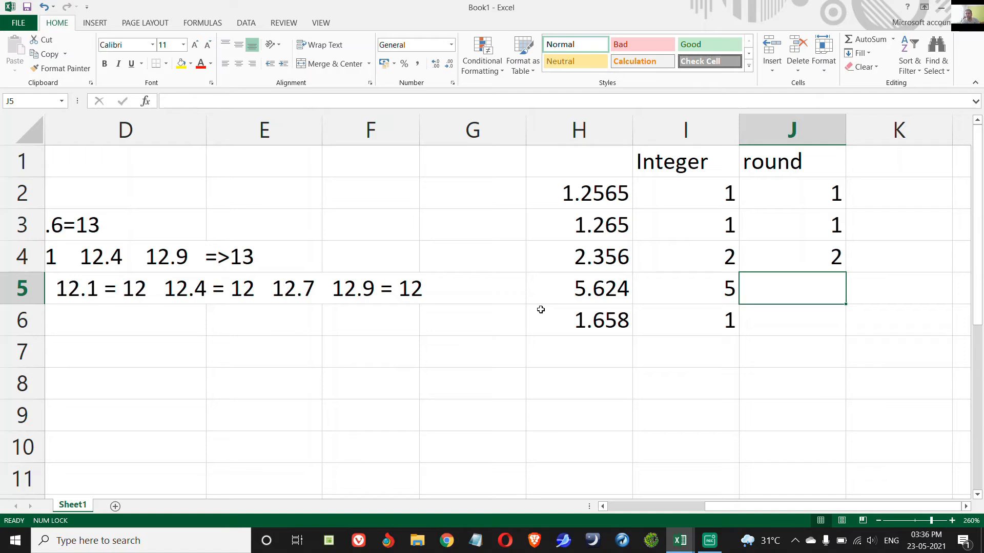
key("ctrl+d")
key("Down")
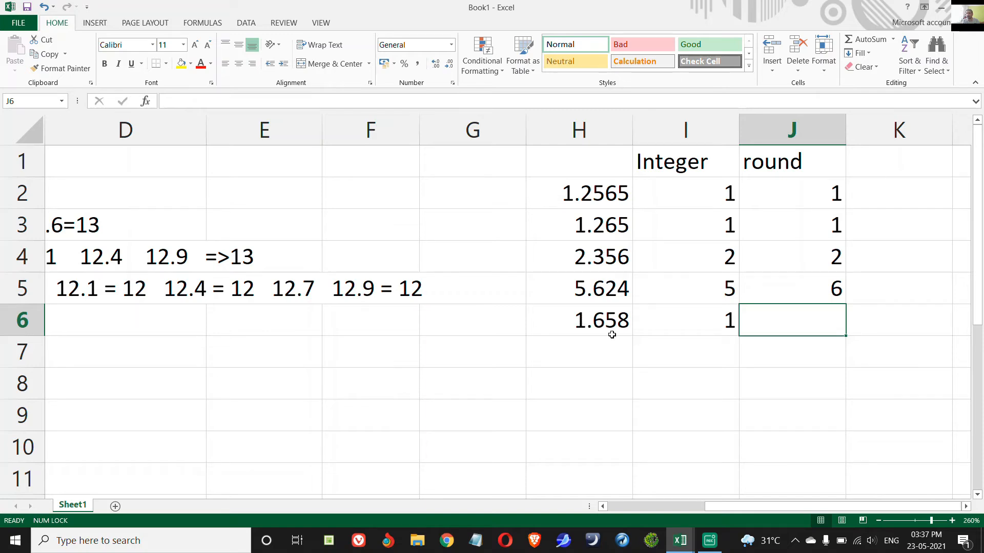
key("ctrl+d")
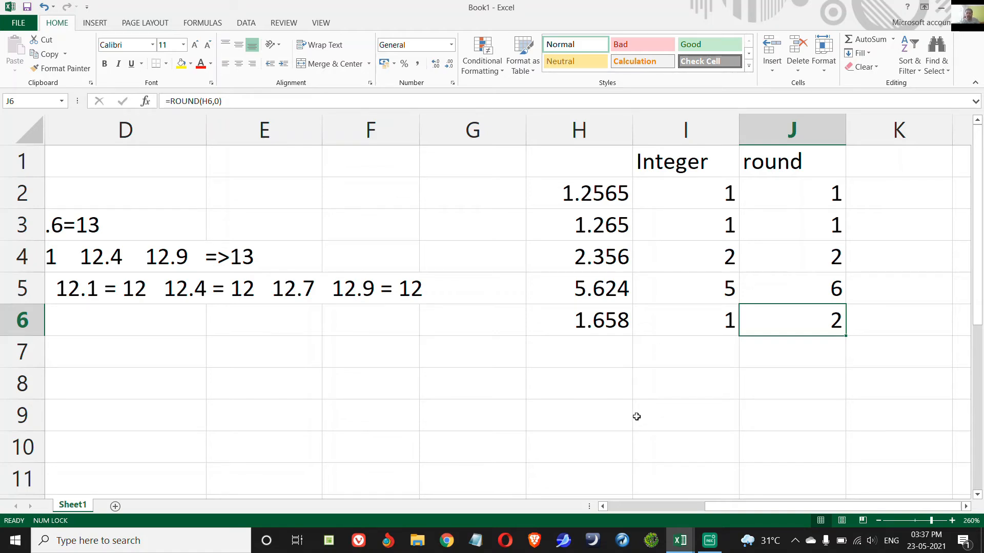
- Change the number of digits in the J2 formula to 2, making it =ROUND(H2,2)
key("Up")
key("Up")
key("Up")
key("Up")
key("Up")
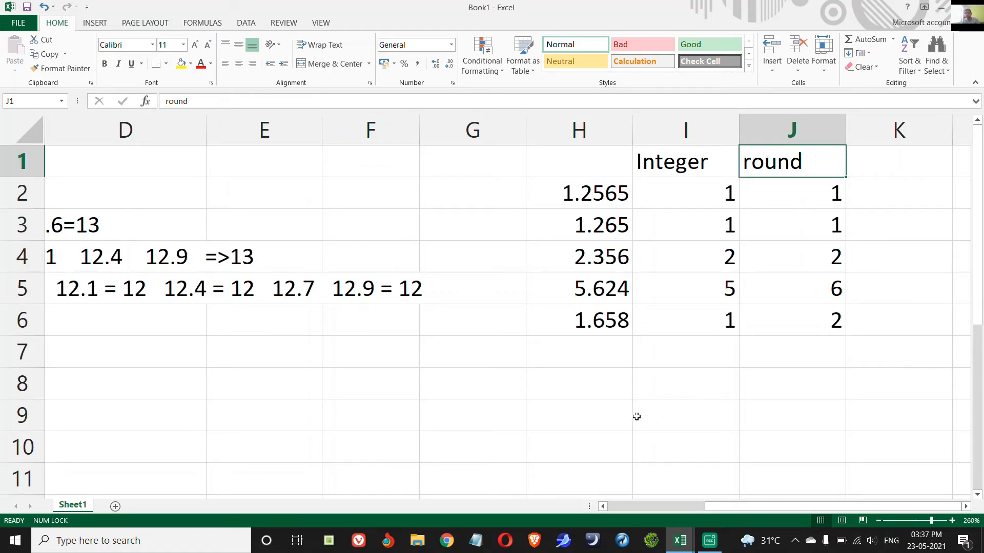
key("Down")
key("F2")
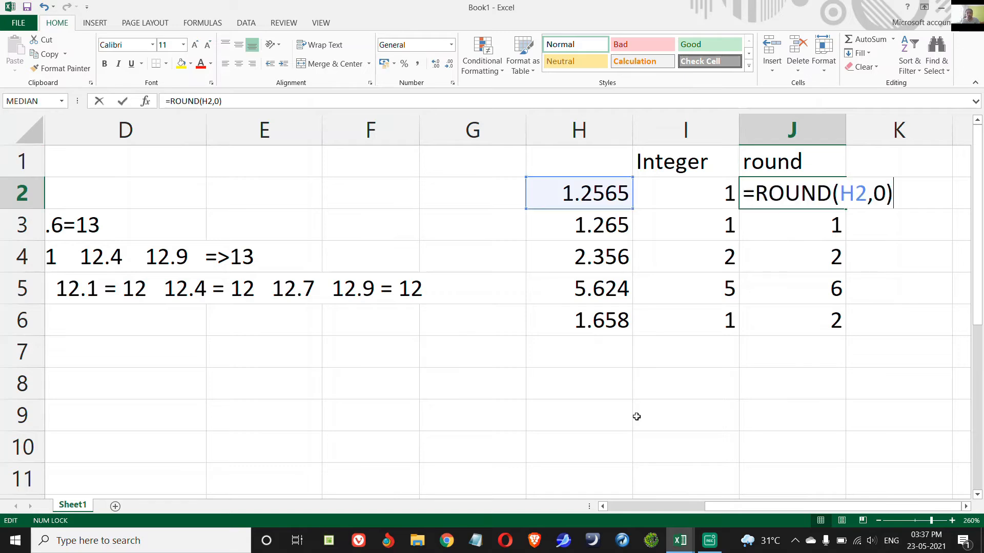
key("Left")
key("shift+Left")
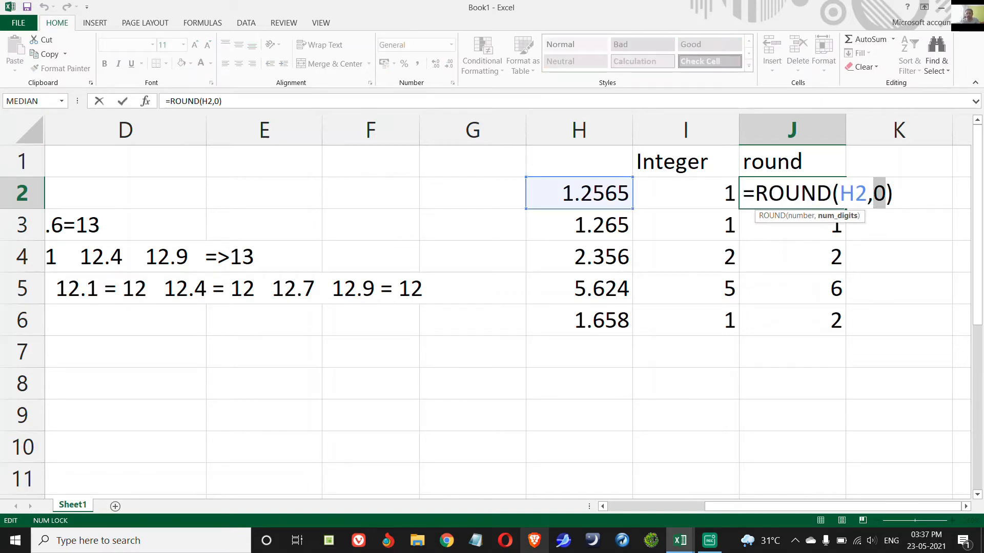
type("26")
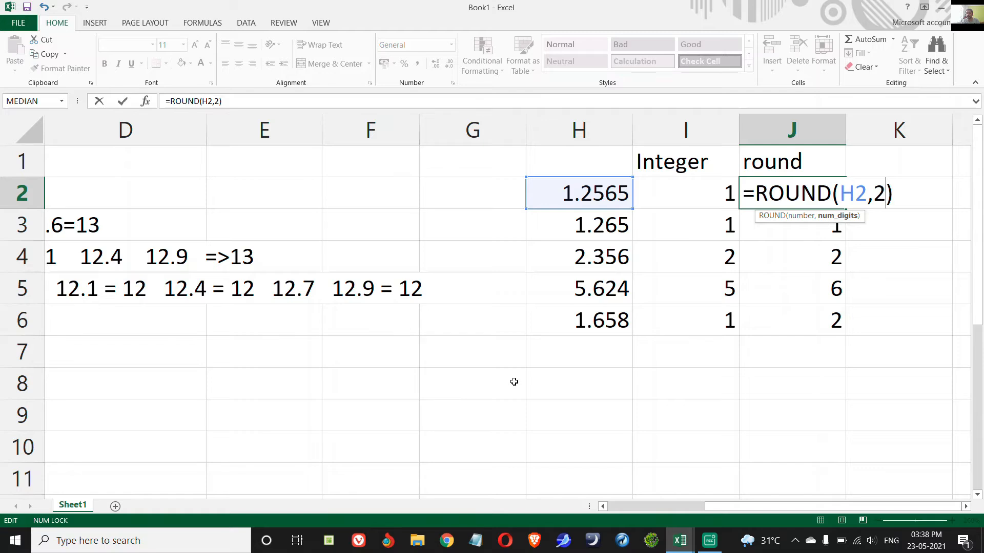
key("Return")
key("Up")
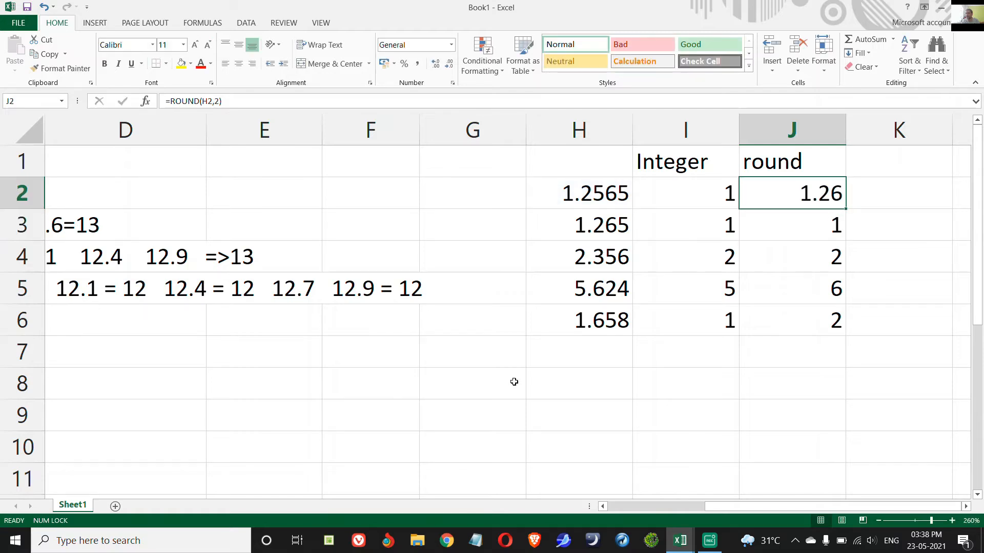
- Change the J3 formula to =ROUND(H3,2) so the second sample value is rounded to two decimals
key("Down")
key("F2")
key("Left")
key("shift+Left")
type("2")
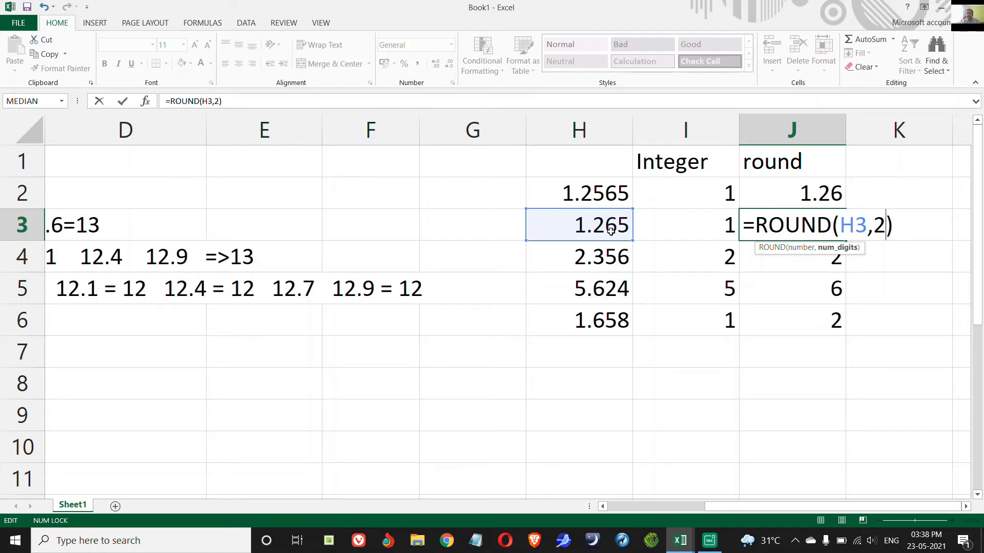
key("Return")
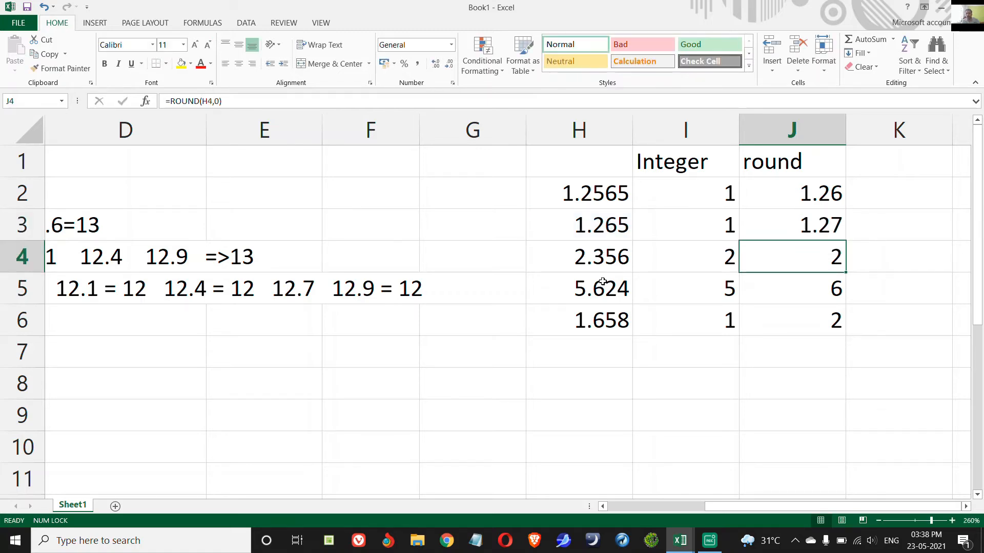
- Set the digits argument of the ROUND formula in J4 to 2, giving =ROUND(H4,2)
key("F2")
key("Left")
key("BackSpace")
type("2")
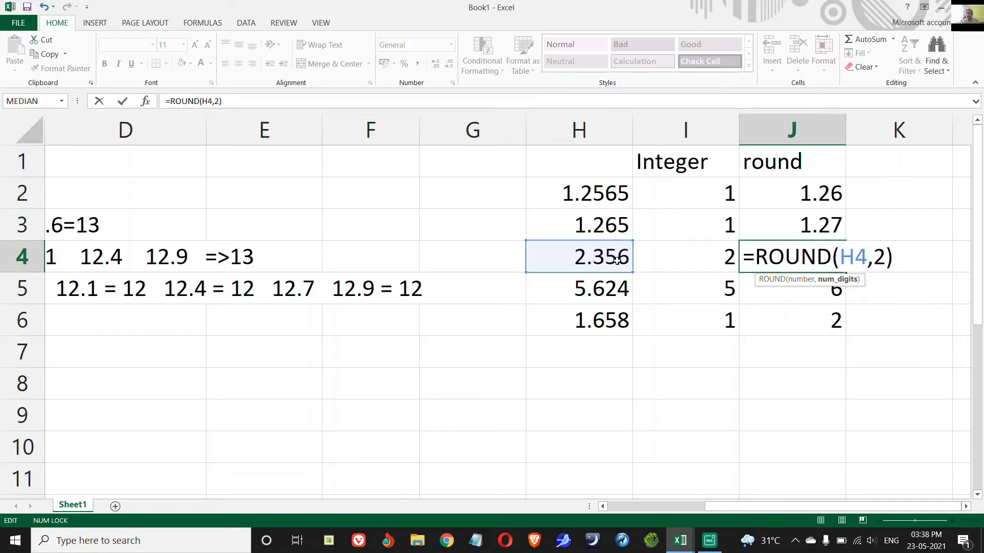
key("Return")
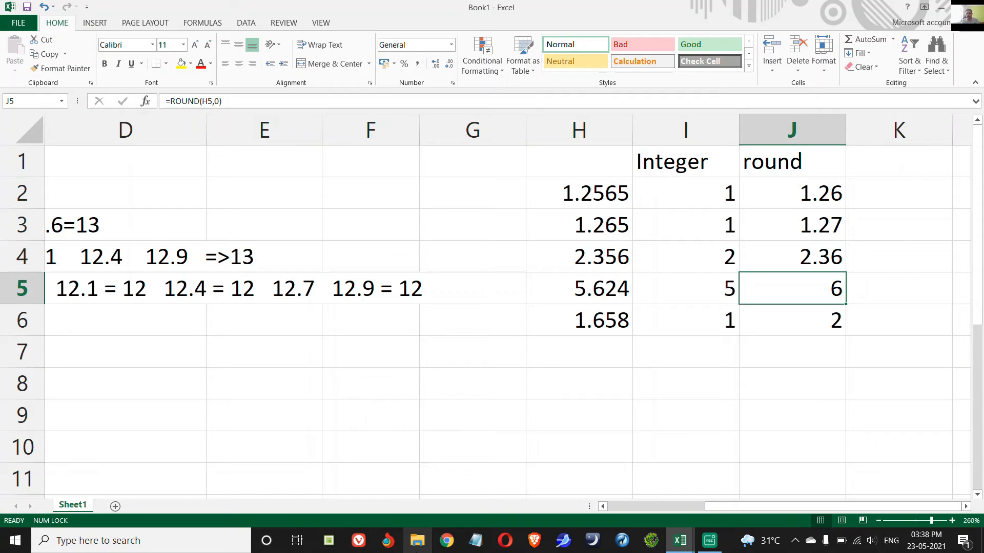
- Edit the ROUND formula in J5 to use two decimal places, =ROUND(H5,2)
key("F2")
key("Left")
key("shift+Left")
type("2")
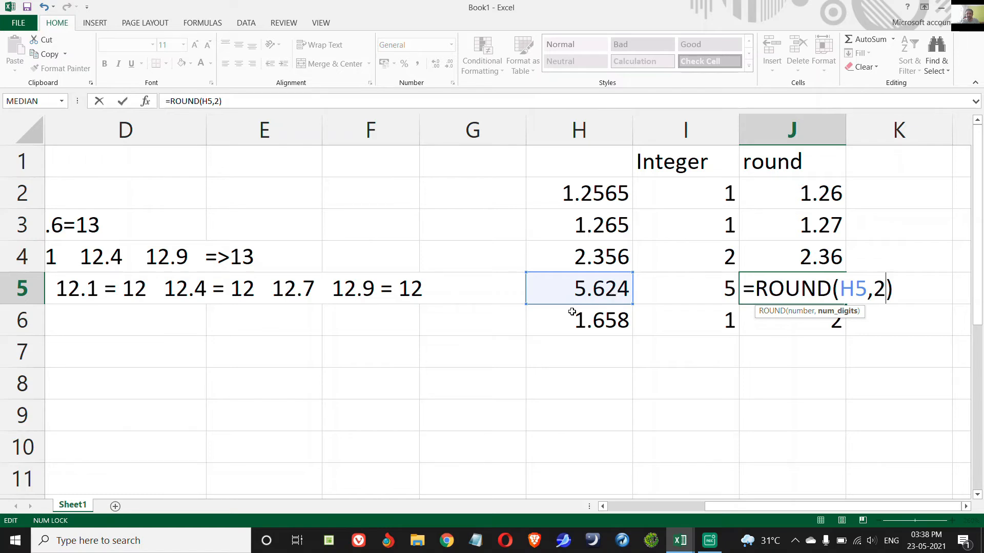
key("Return")
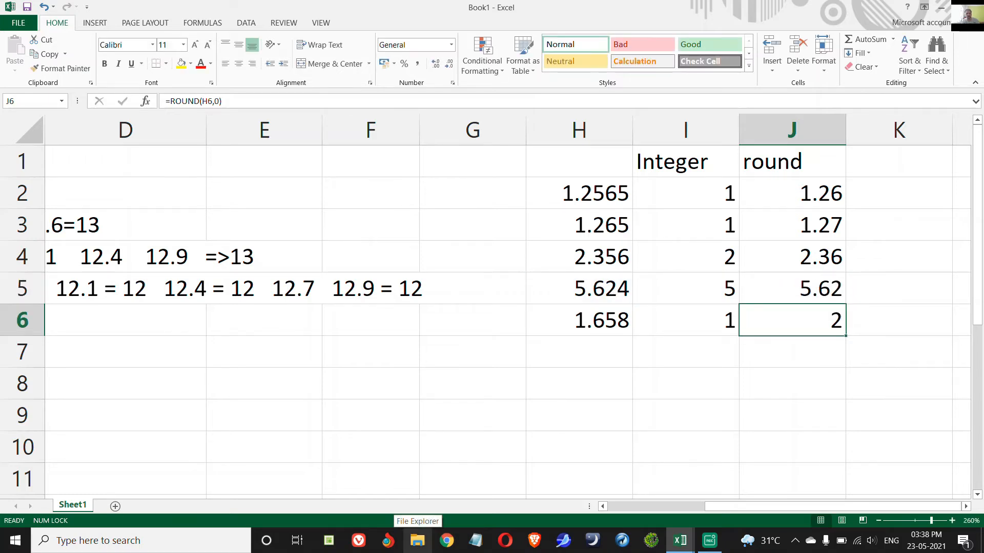
- Update the last ROUND formula, in J6, to two decimal places as =ROUND(H6,2)
key("F2")
key("Left")
type("2")
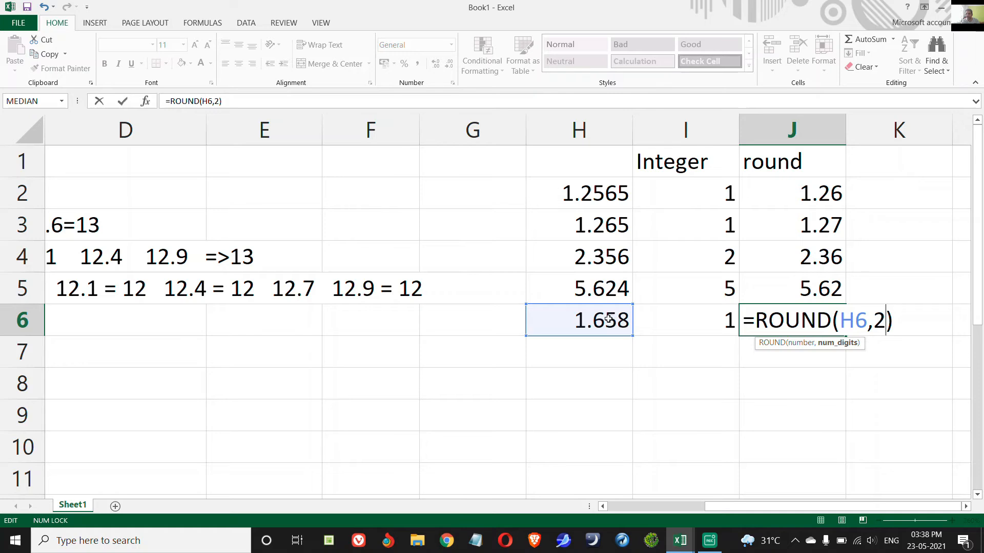
key("Return")
- Review the two-decimal ROUND results in J2:J6 against the sample values in column H
key("Up")
key("Up")
key("Up")
key("Up")
key("Up")
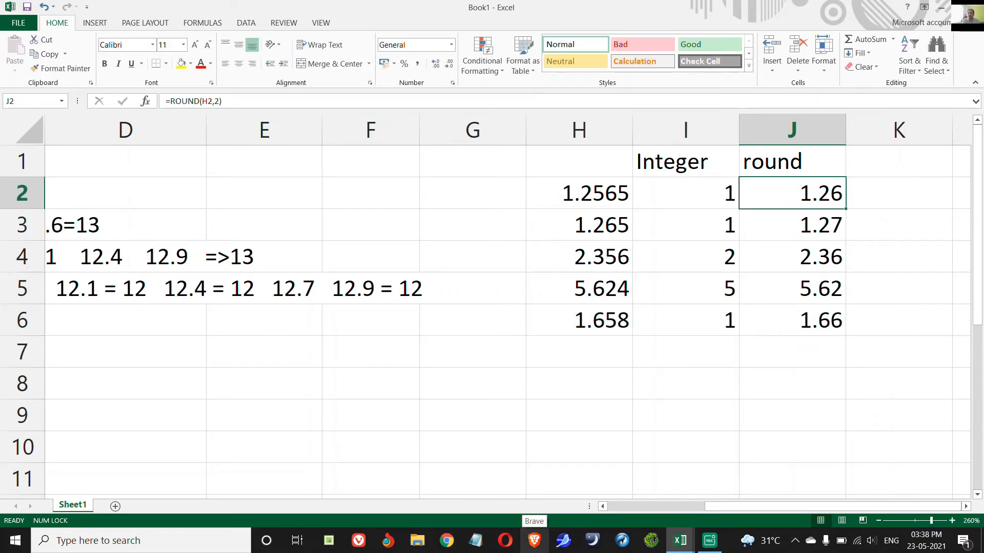
key("Up")
key("Down")
key("Down")
key("Down")
key("Down")
key("Down")
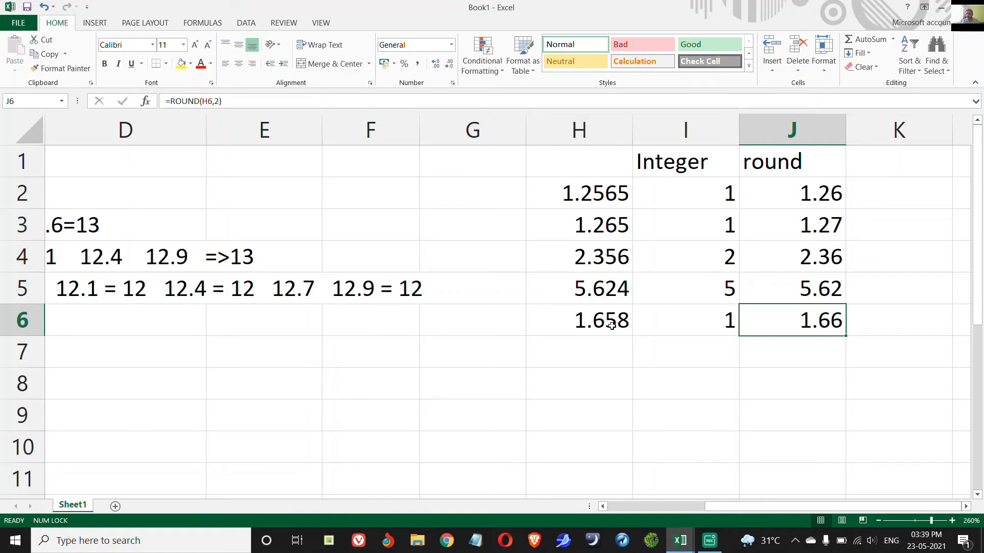
key("Up")
key("Up")
key("Up")
key("Up")
key("Up")
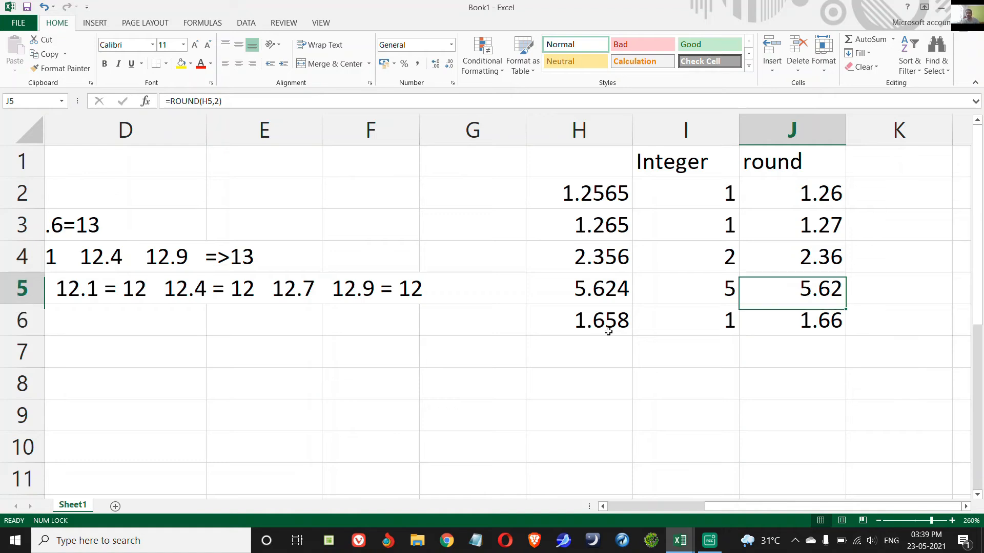
key("Right")
key("Down")
key("Up")
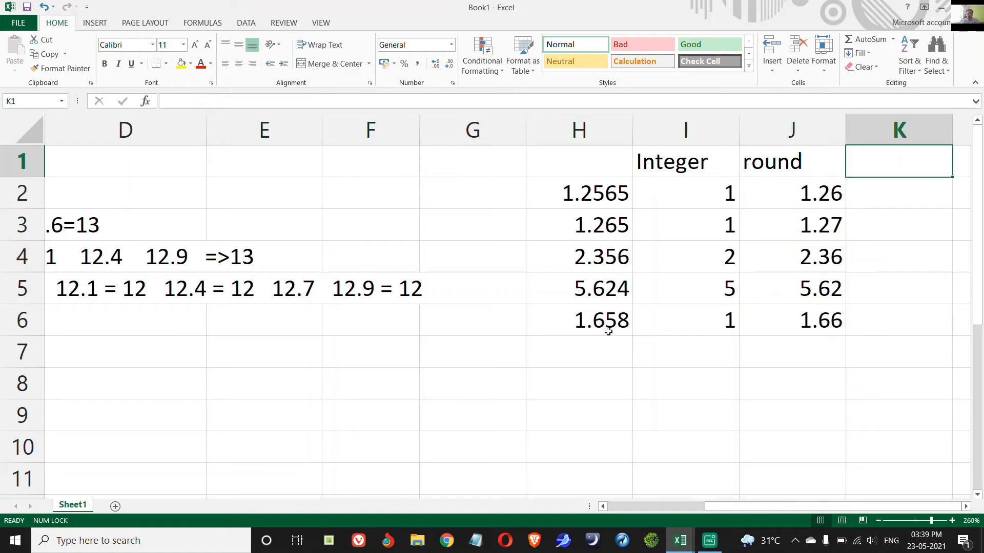
- Add the heading roundup in K1 and enter =ROUNDUP(H2,0) in K2 beneath it
type("roundup")
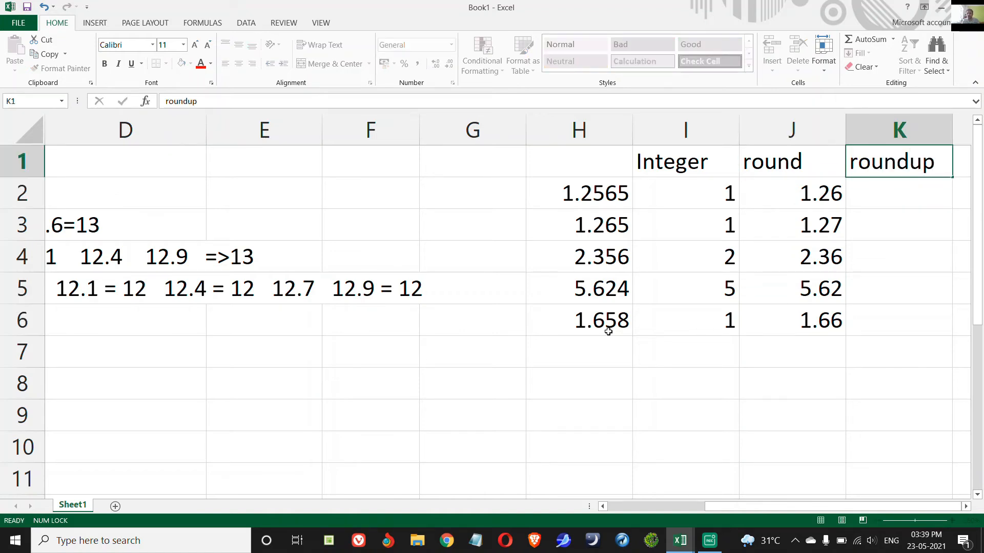
key("Return")
type("=round")
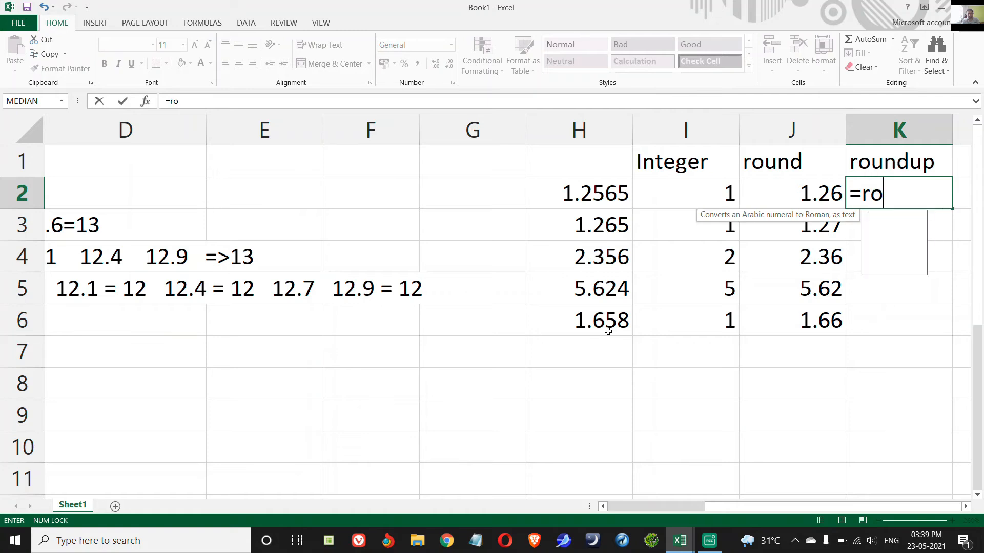
key("Down")
key("Down")
key("Tab")
key("Left")
key("Left")
key("Left")
type(",")
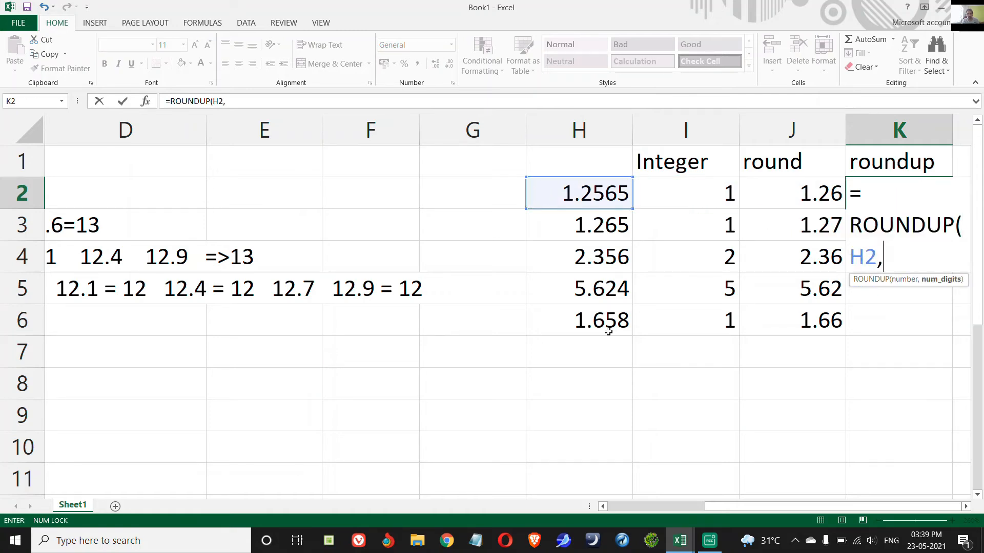
type("0)")
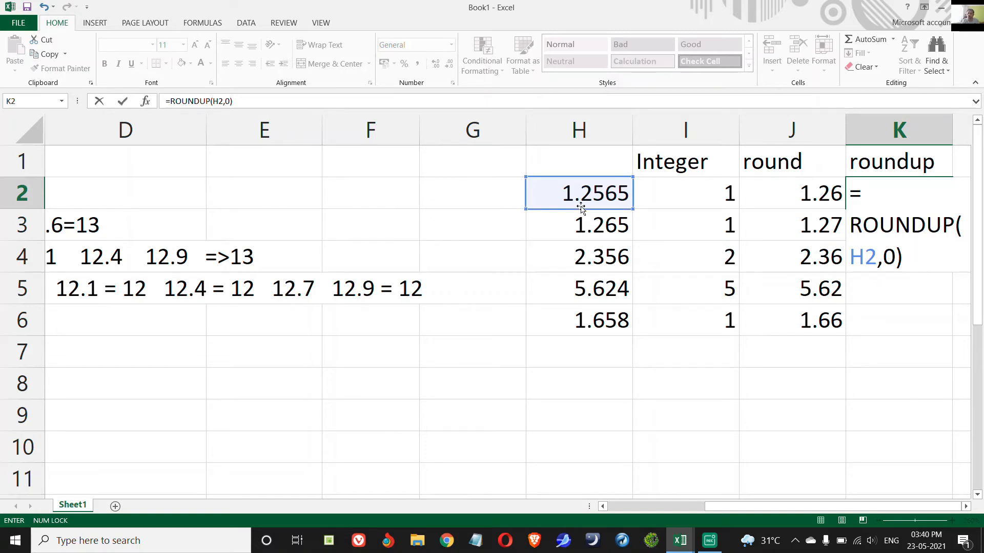
key("Return")
key("Up")
key("Down")
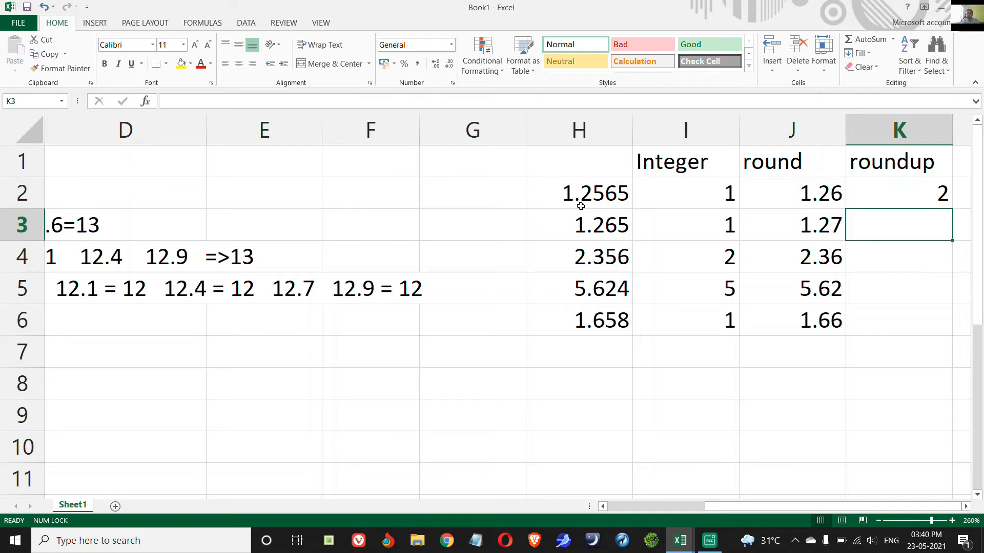
- Fill the ROUNDUP formula from K2 down through K6 to cover all the sample values
left_click(896, 191)
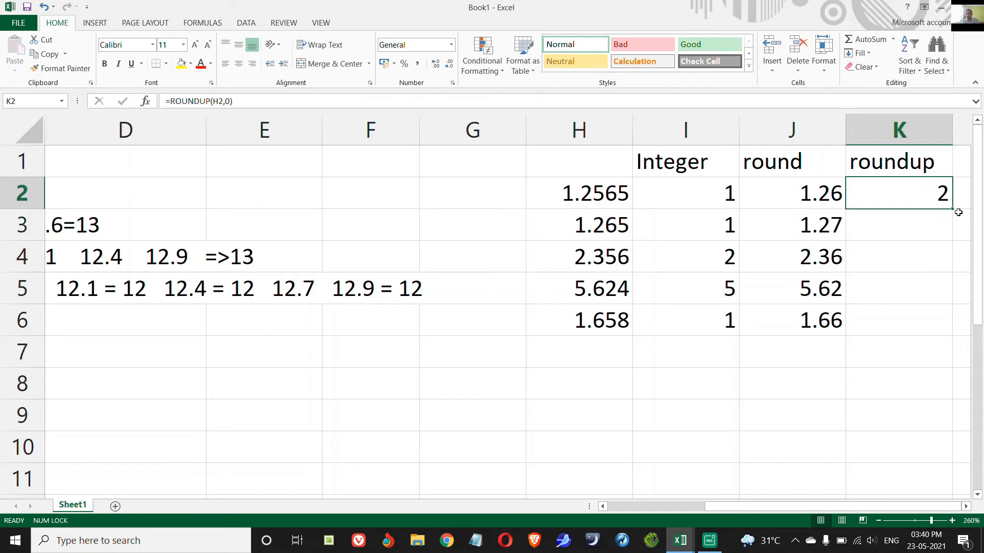
left_click_drag(953, 210, 941, 302)
left_click(621, 286)
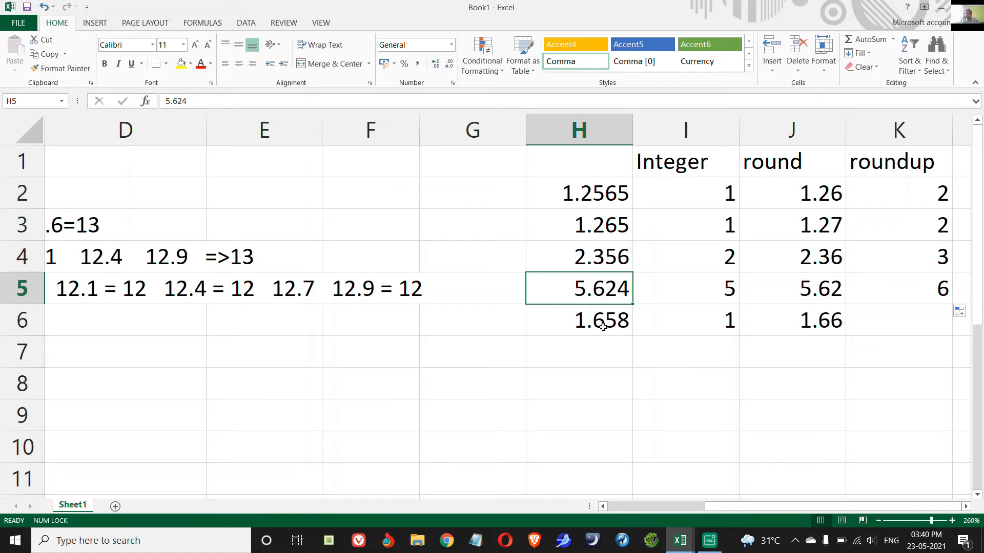
left_click(922, 317)
left_click(921, 298)
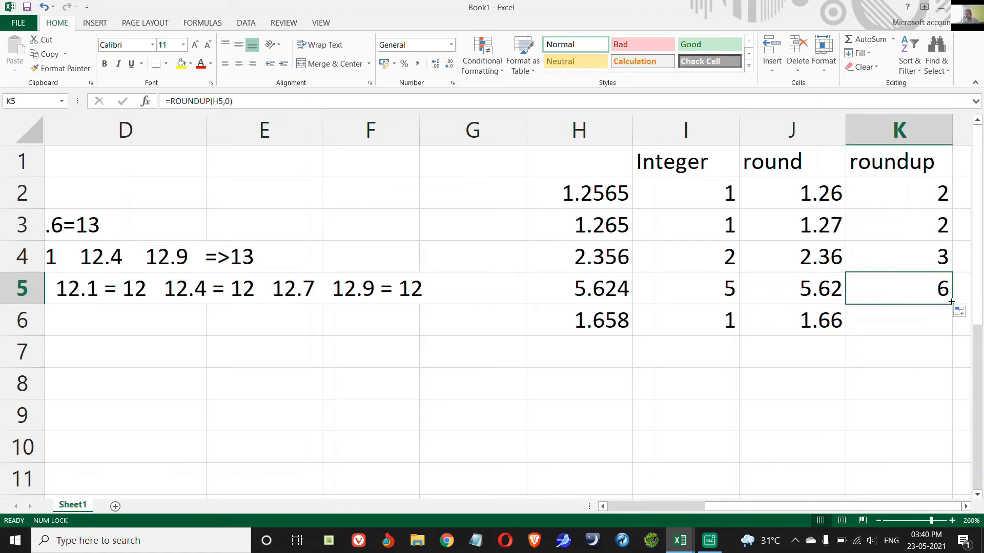
left_click_drag(951, 302, 921, 318)
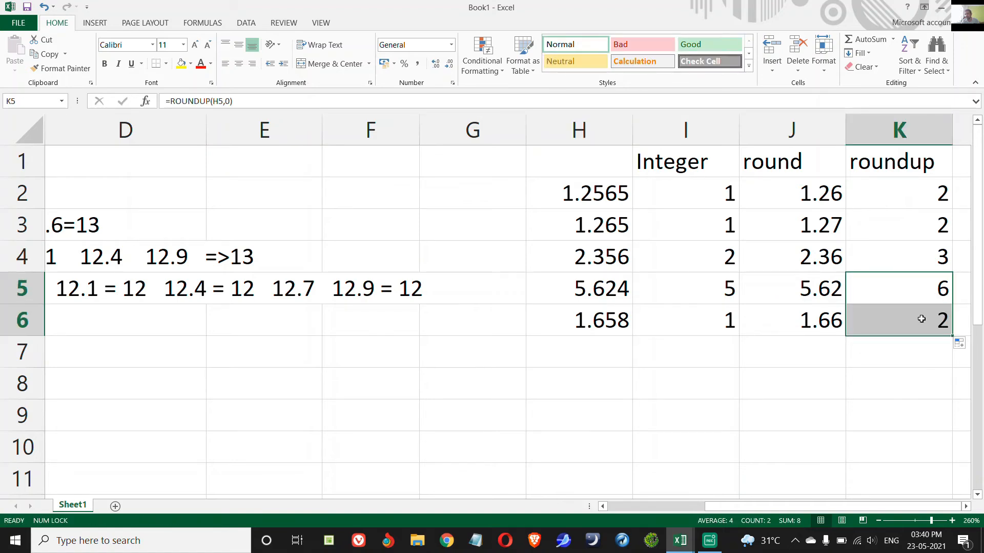
left_click(921, 318)
- Replace the sample value in H2 with 1.000001
left_click(904, 161)
key("Down")
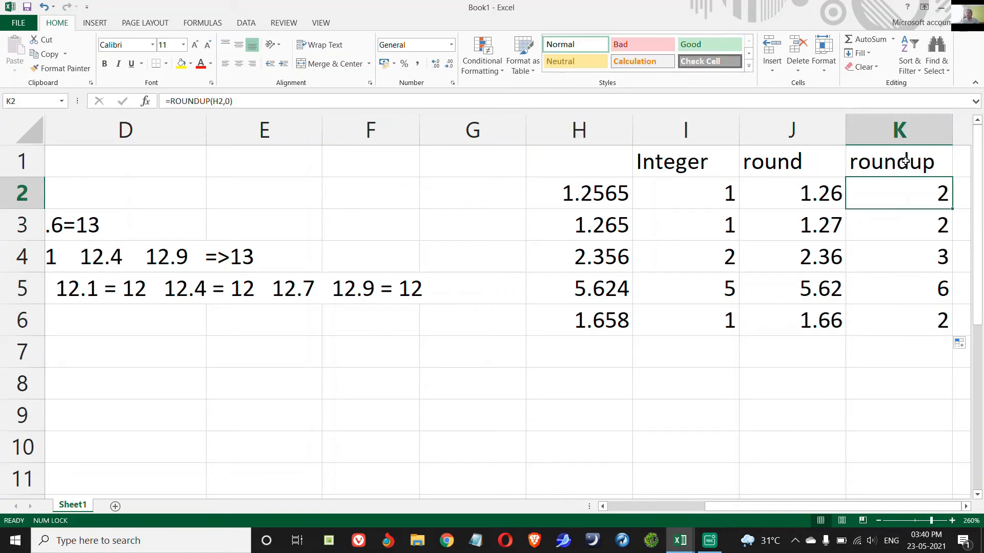
key("Left")
key("Left")
key("Left")
type("1")
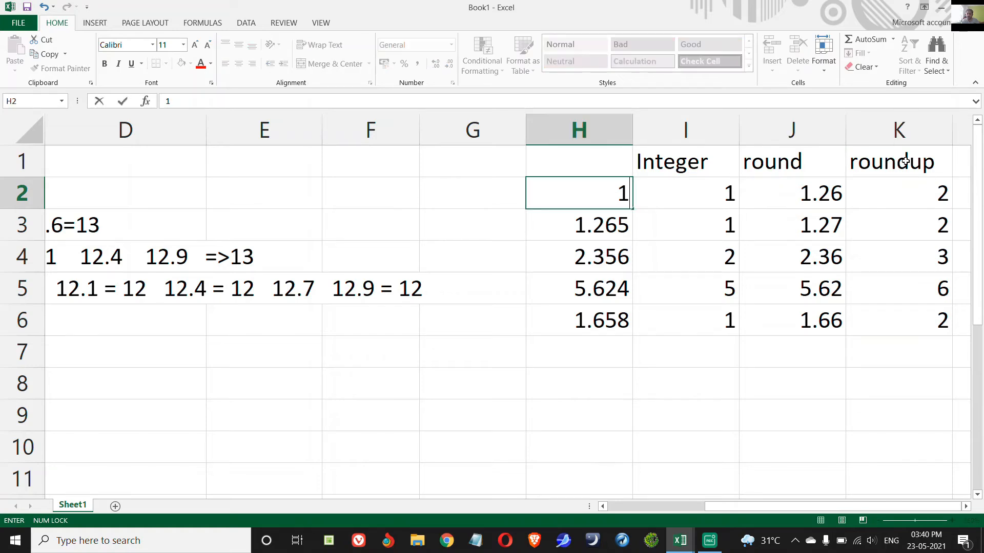
type(".000001")
key("Return")
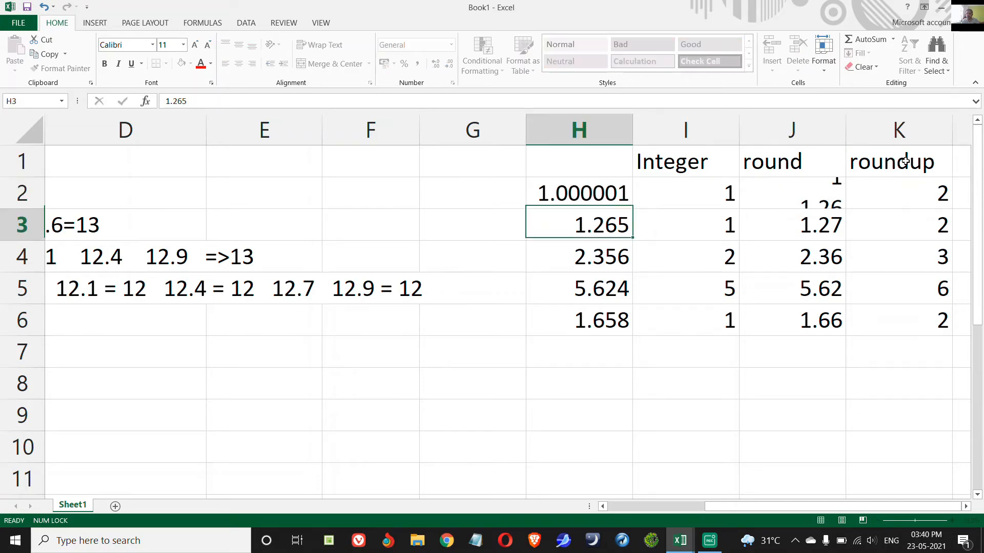
- Compare the ROUND and ROUNDUP results for the sample in H2, and review the other values in the roundup column
key("Up")
key("Right")
key("Right")
key("Right")
key("Left")
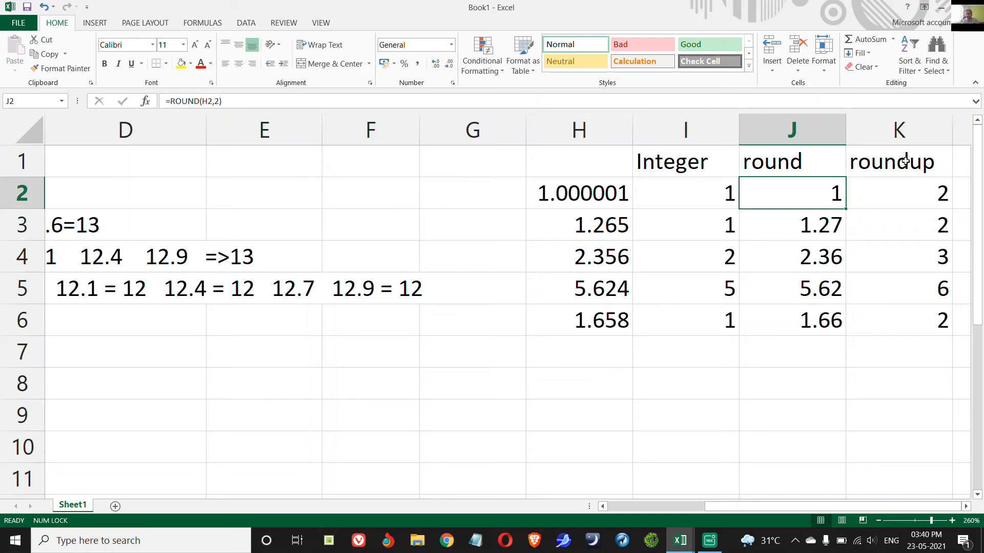
key("Right")
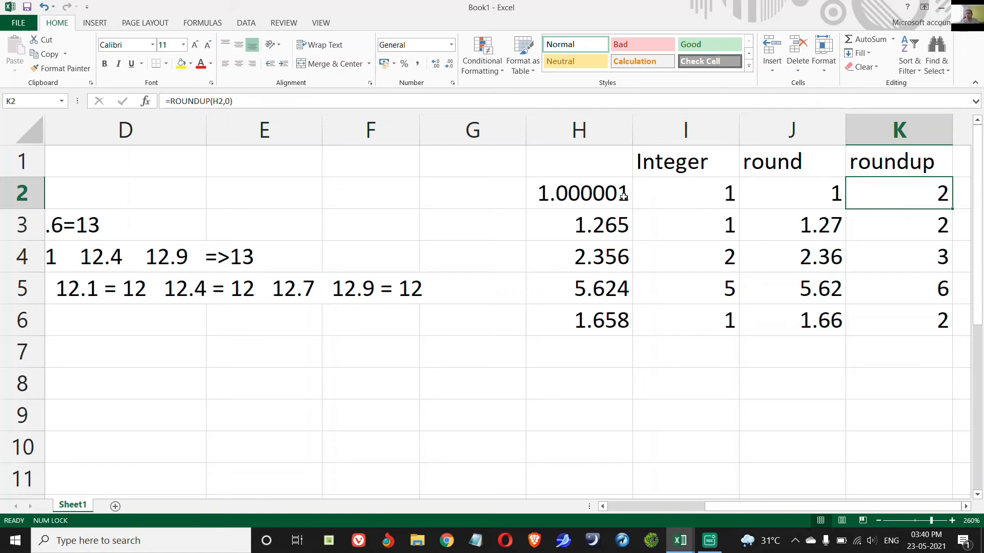
left_click(893, 170)
key("Down")
key("Up")
key("Down")
key("Down")
key("Down")
key("Down")
key("Down")
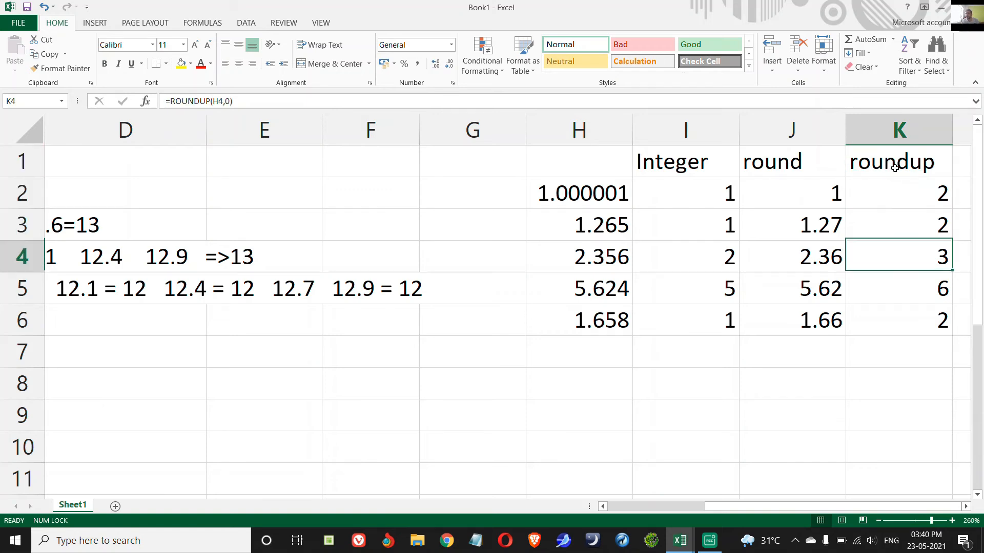
key("Up")
key("Up")
key("Up")
key("Up")
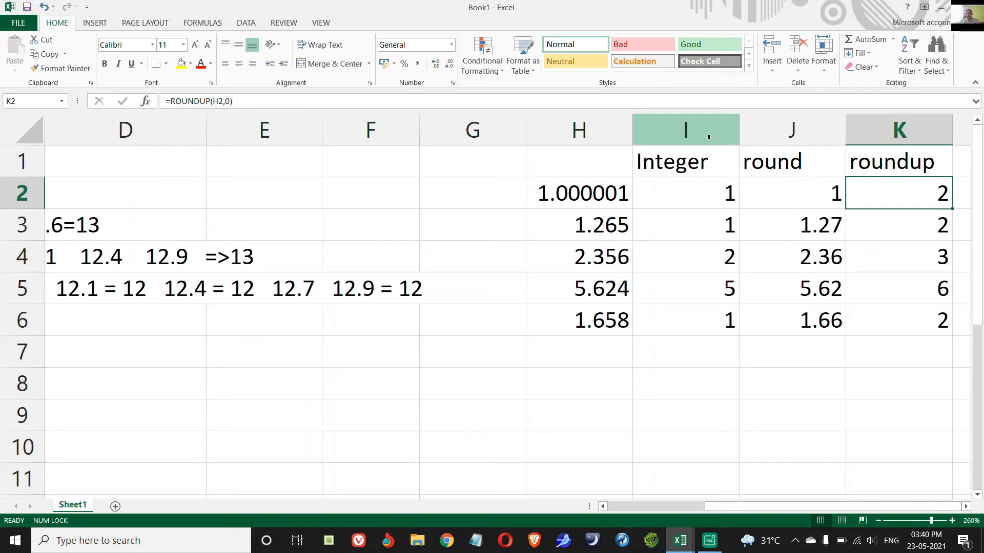
left_click(617, 191)
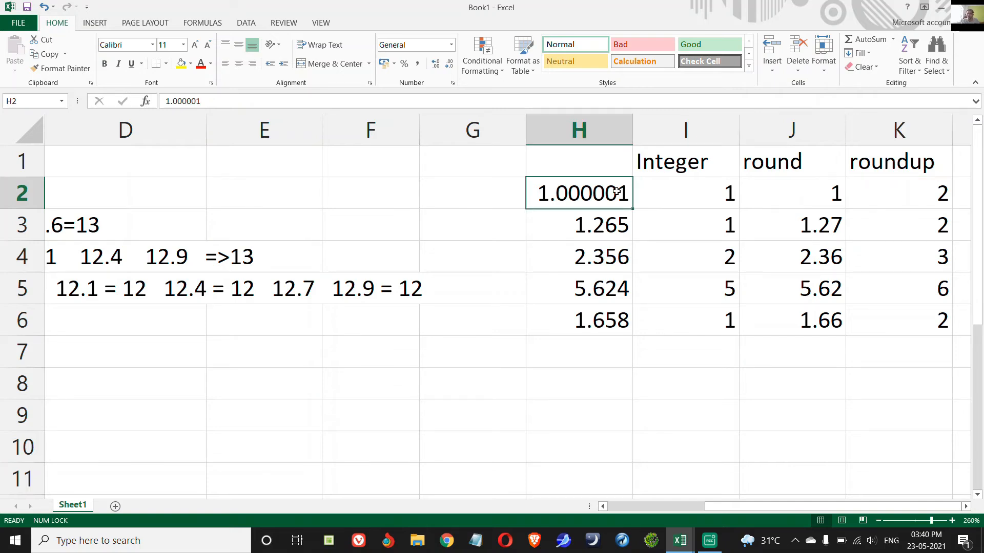
left_click(925, 198)
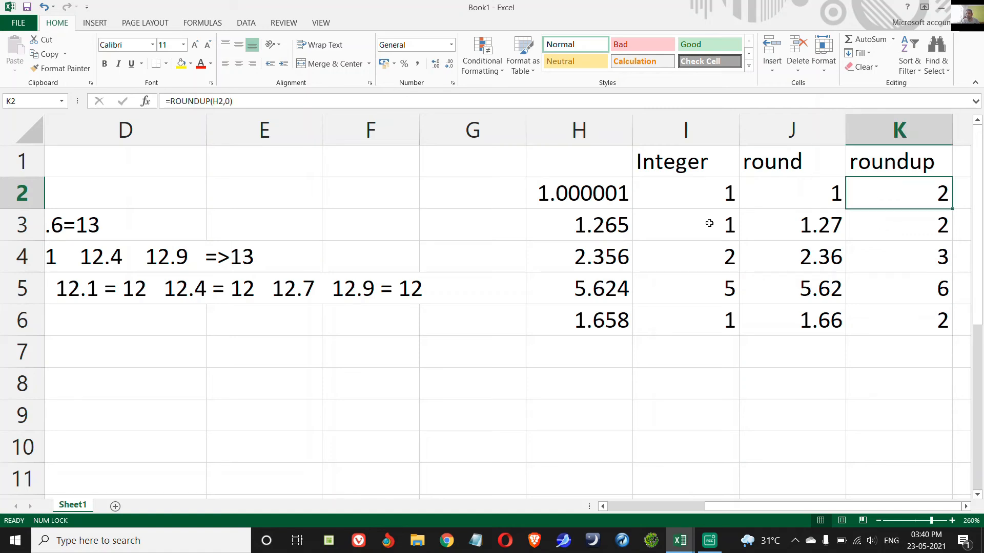
left_click(563, 198)
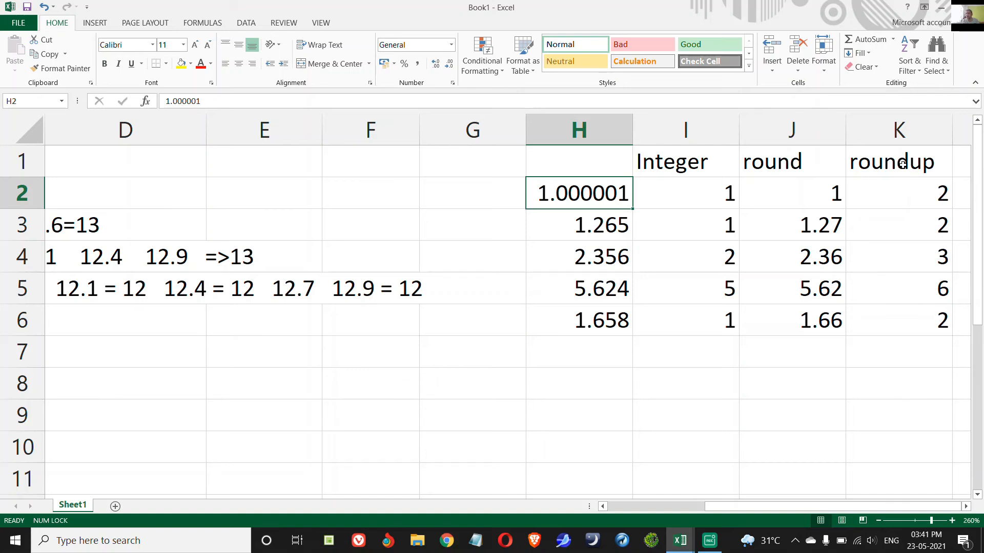
left_click(905, 193)
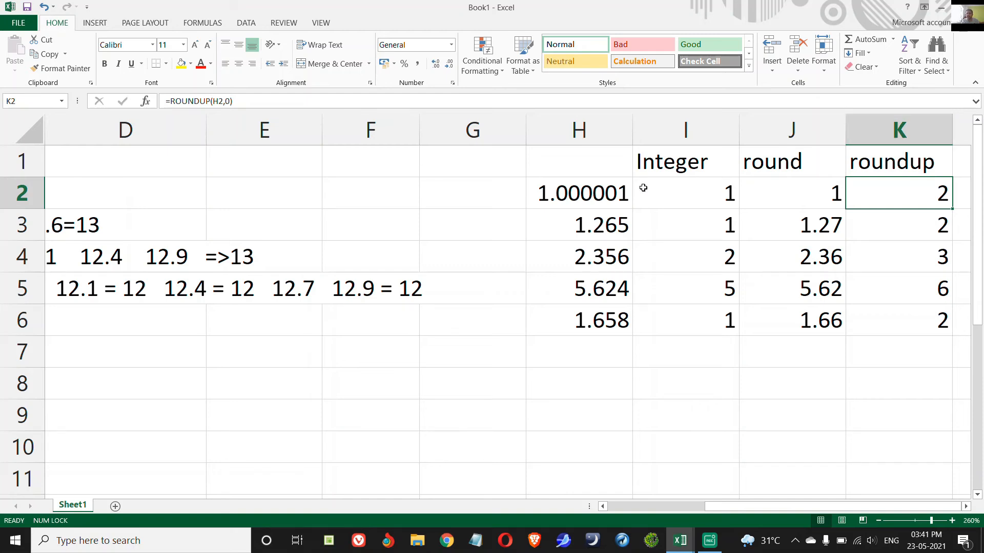
left_click(599, 199)
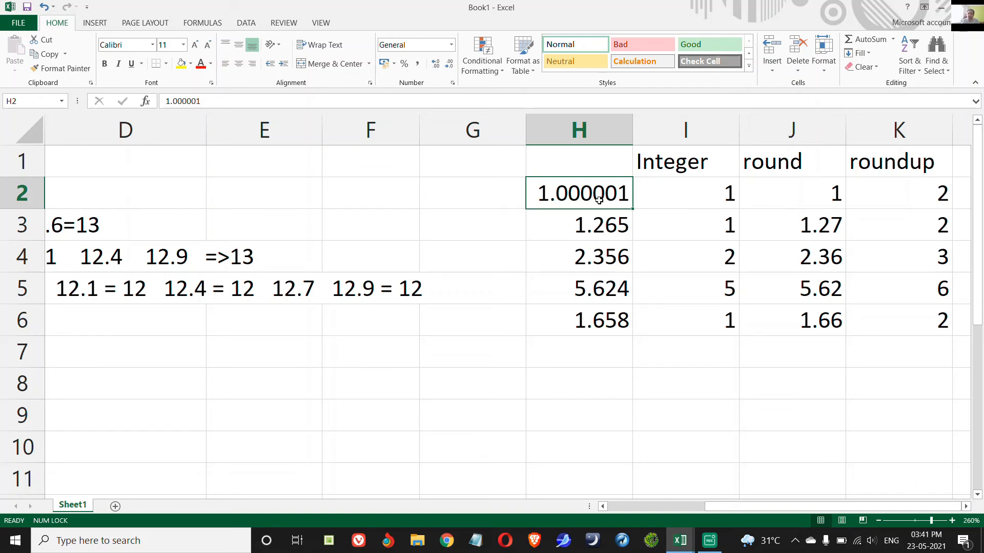
- Add the heading rounddown in L1
key("Right")
key("Right")
key("Right")
key("Right")
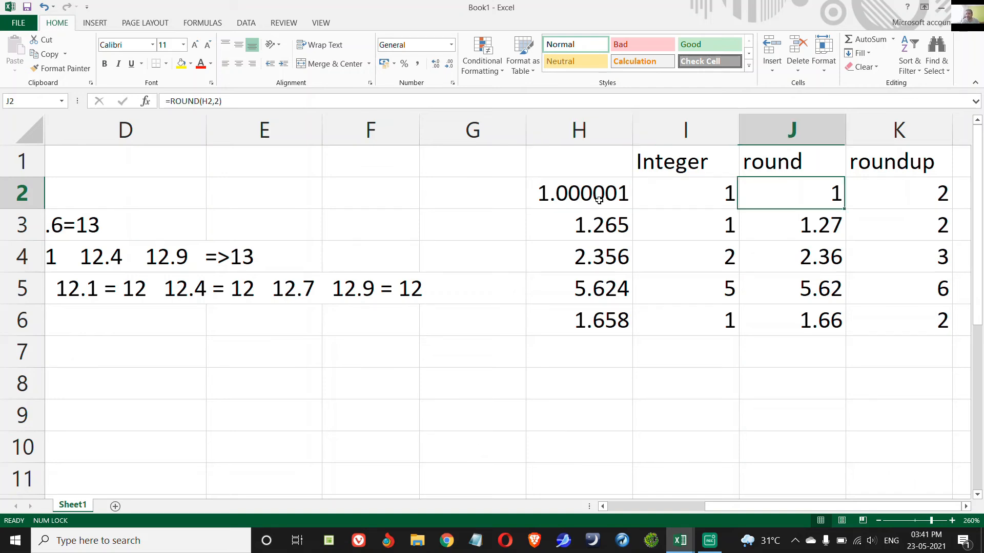
key("Up")
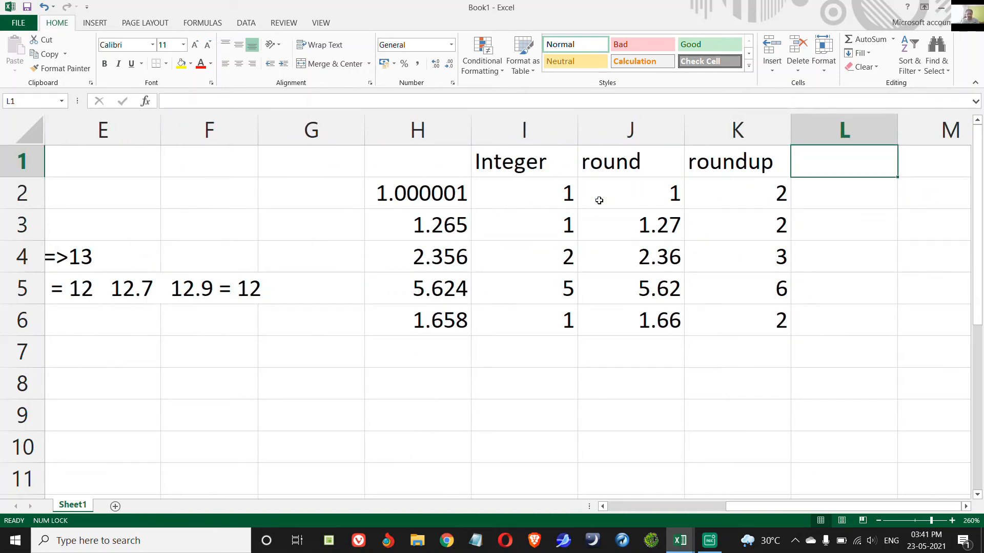
type("round")
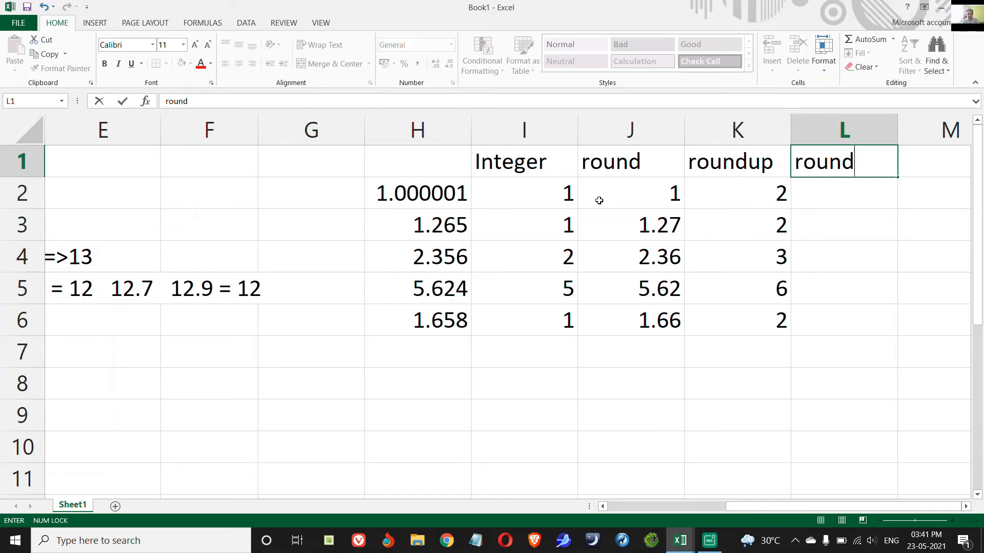
type("down")
key("Return")
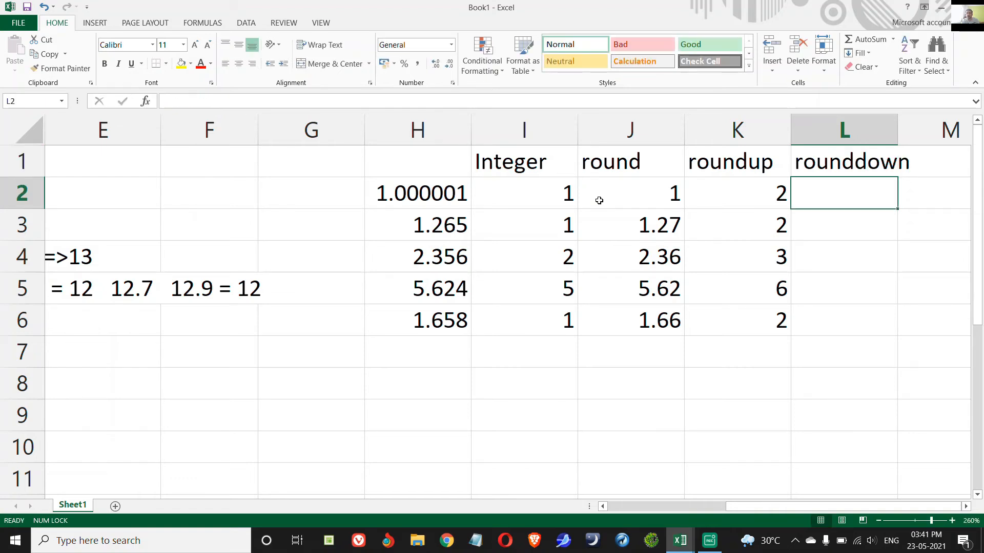
- Enter the formula =ROUND(H2,0) in L2 under the rounddown heading
type("=round")
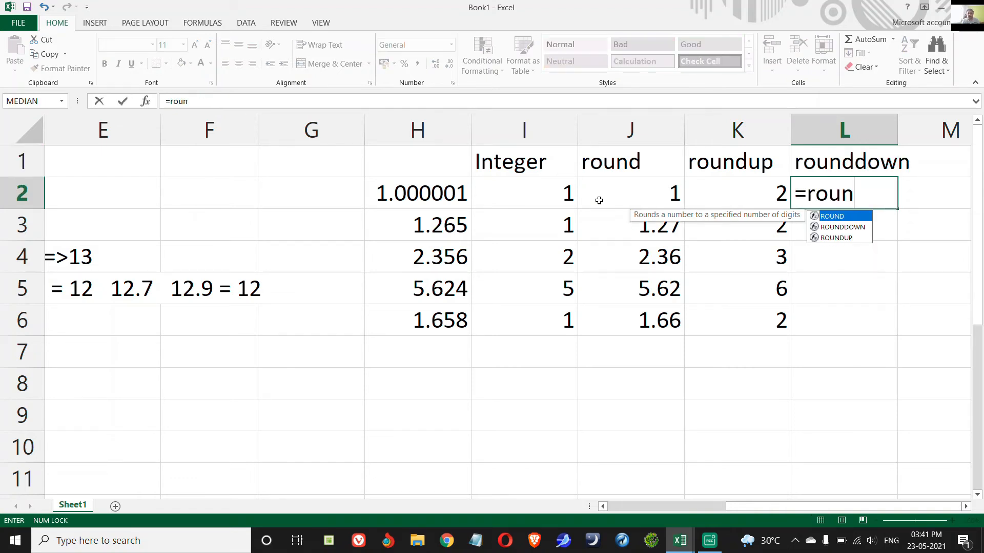
key("Tab")
key("Left")
key("Left")
key("Left")
key("Left")
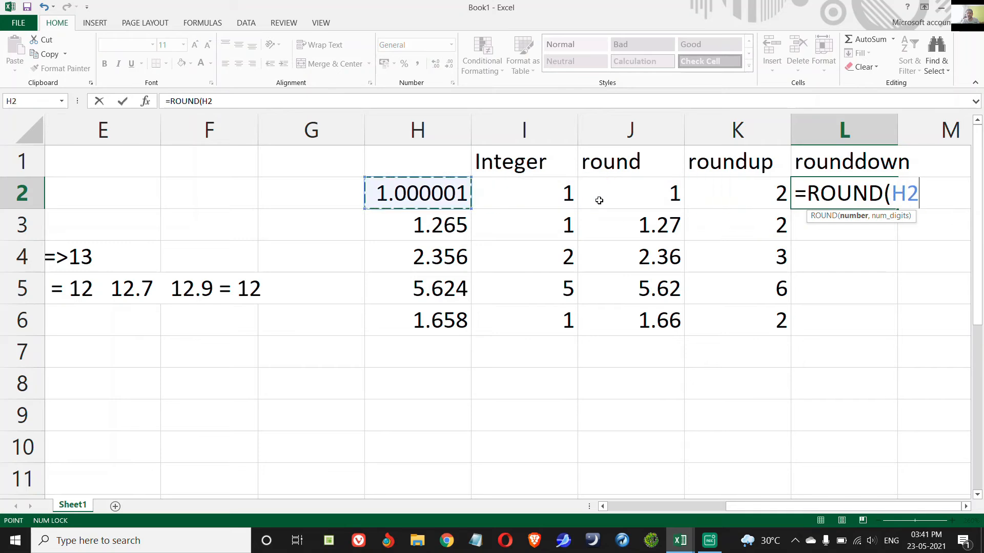
type(",0)")
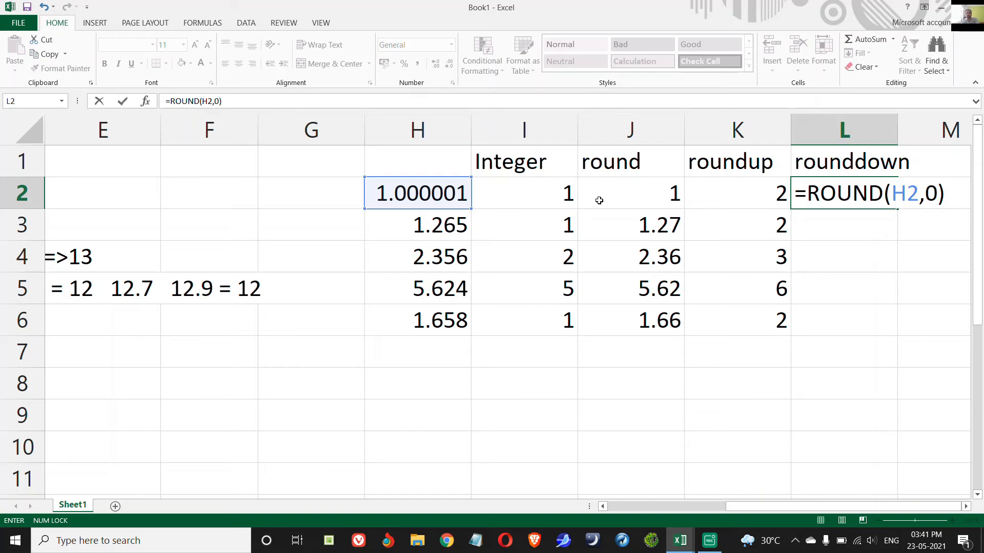
key("Return")
key("Up")
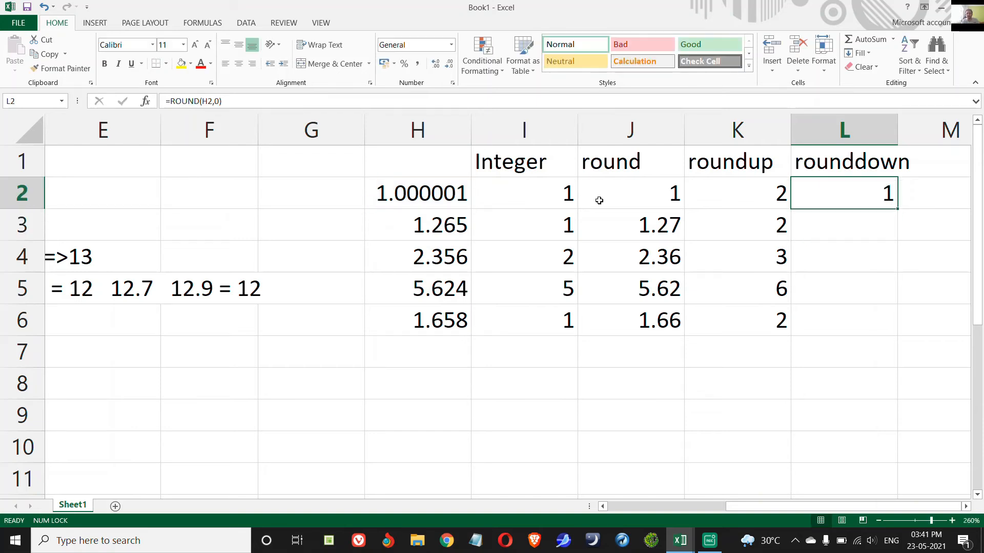
- Fill the ROUND formula from L2 down into L3 and L4 for the samples in H3 and H4
left_click(437, 227)
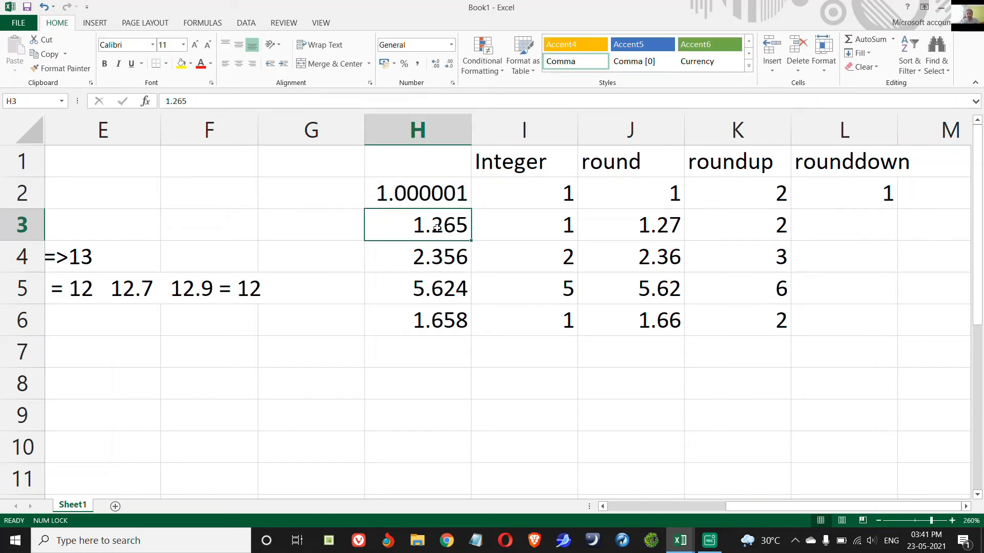
left_click(855, 234)
key("ctrl+d")
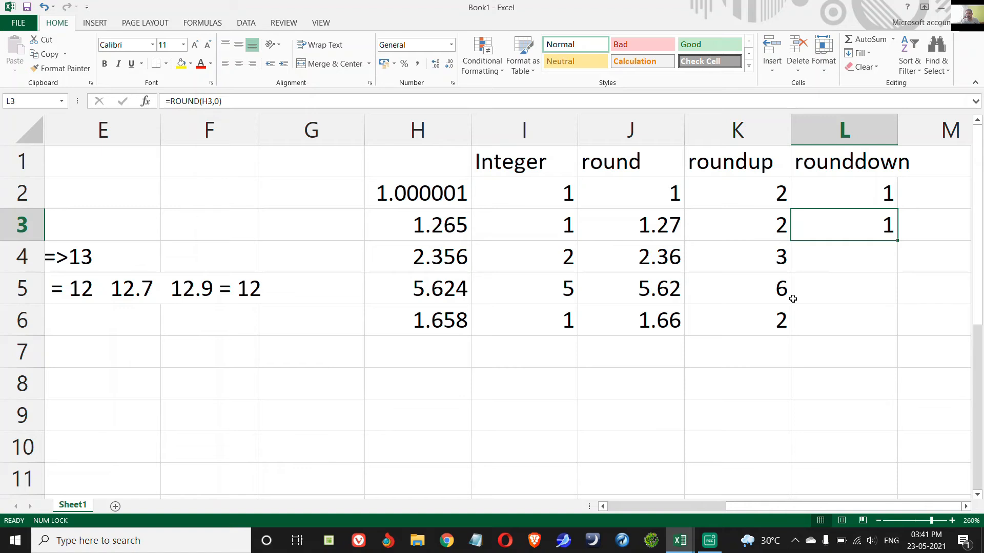
left_click(433, 256)
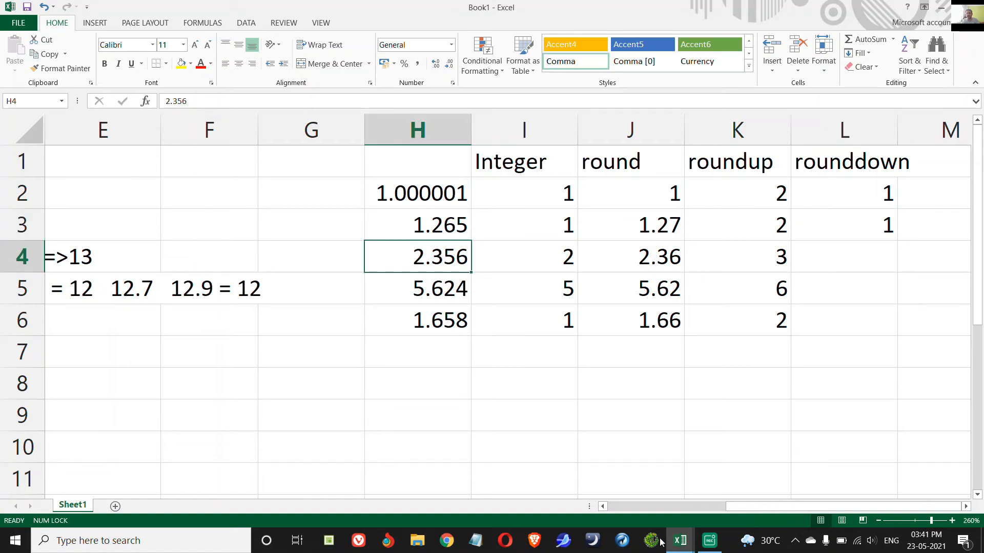
key("Right")
key("Right")
key("Right")
key("Right")
key("ctrl+d")
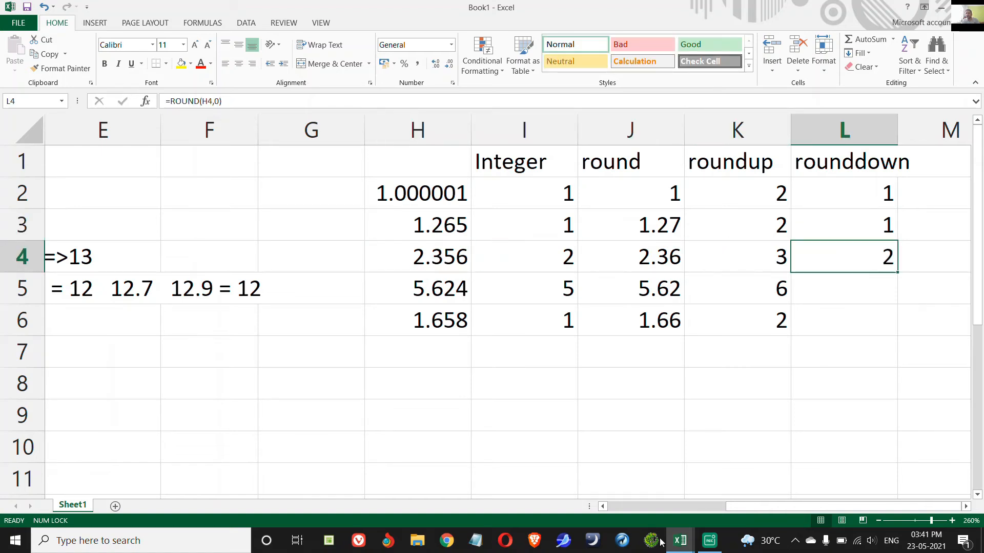
- Change the number of digits in the J5 ROUND formula to 0, giving =ROUND(H5,0)
key("Down")
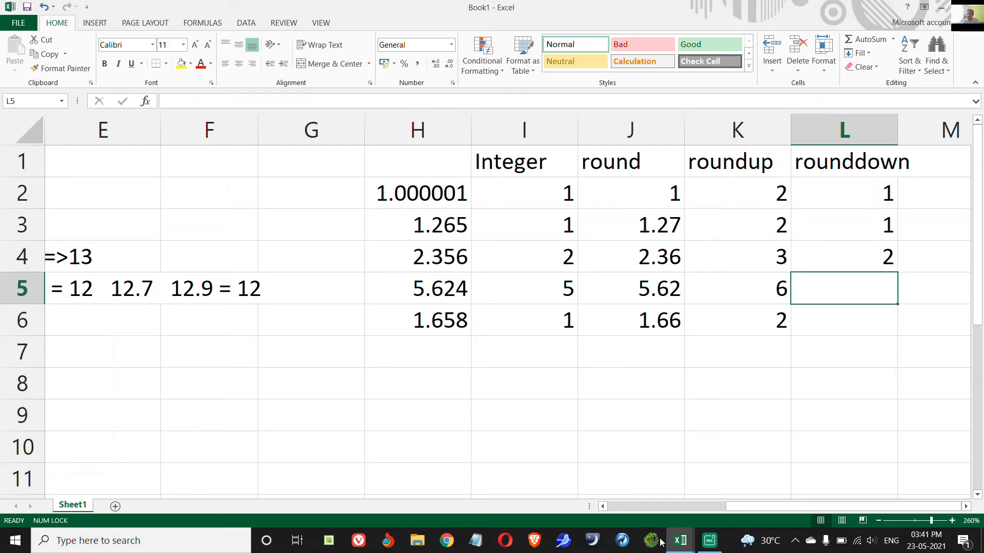
key("Left")
key("Left")
key("Right")
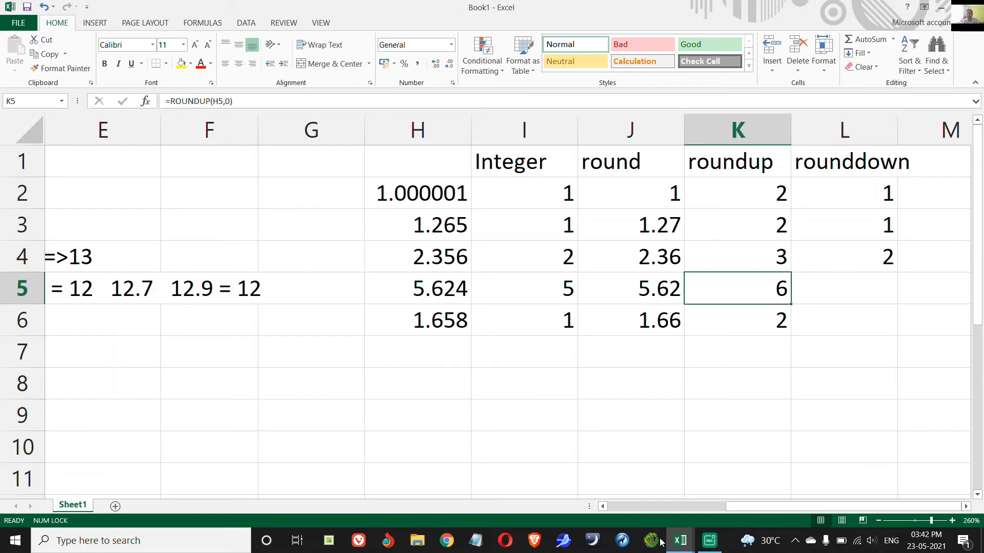
key("Left")
key("Right")
key("Left")
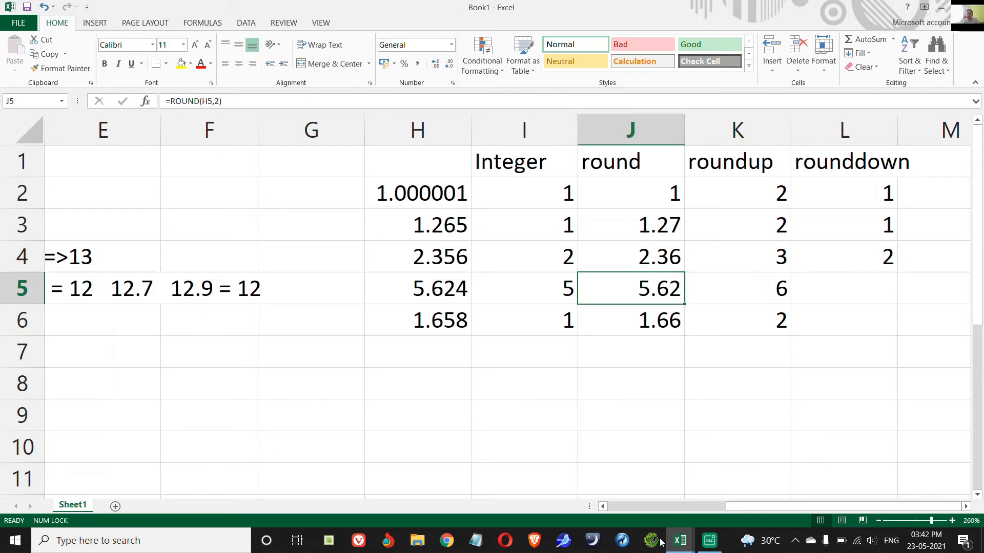
key("F2")
key("Left")
key("shift+Left")
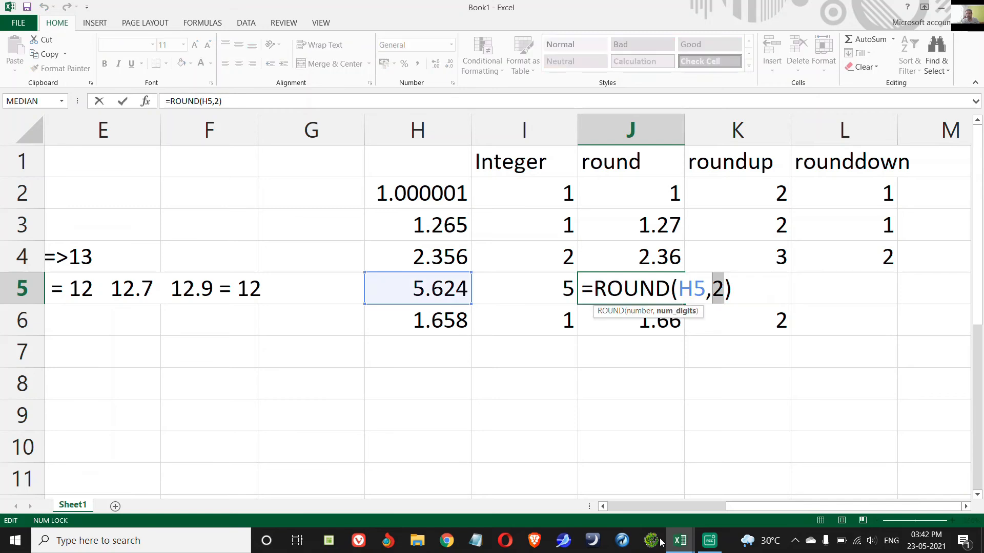
type("0")
key("Return")
key("Up")
- Enter the formula =ROUND(H5,0) in L5 under the rounddown heading
key("Right")
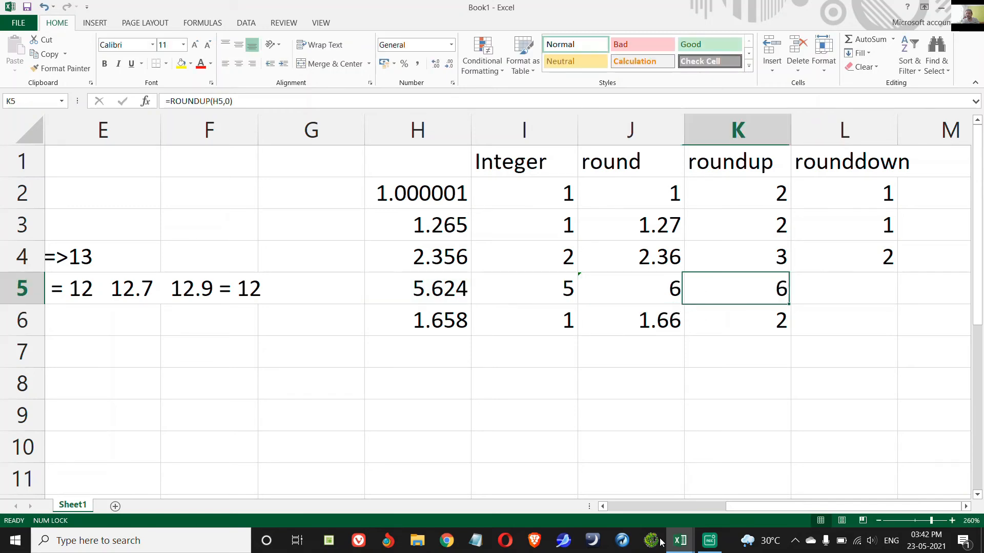
key("Right")
key("Up")
type("=ROUND(H5,0)")
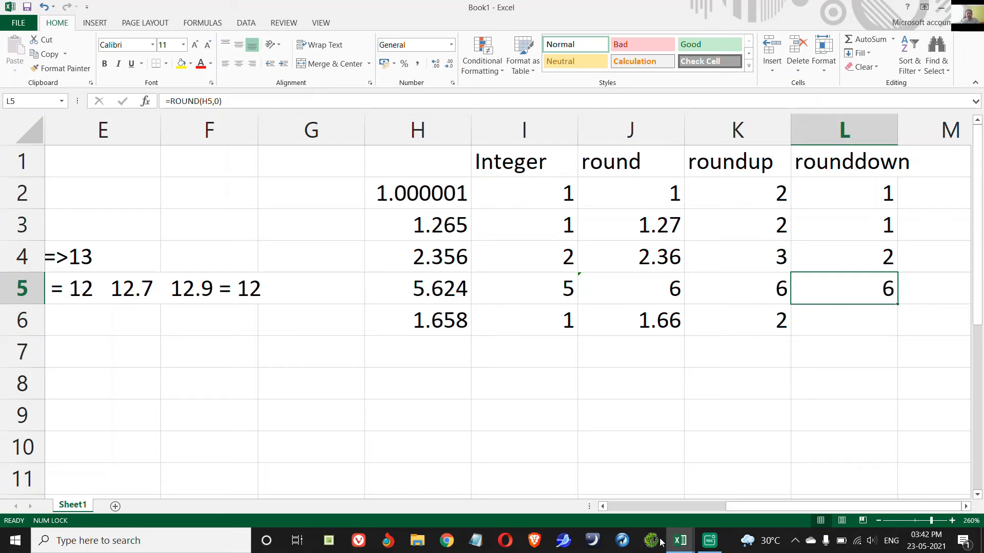
- Change the function in L2 from ROUND to ROUNDDOWN so the formula reads =ROUNDDOWN(H2,0)
key("Up")
key("Up")
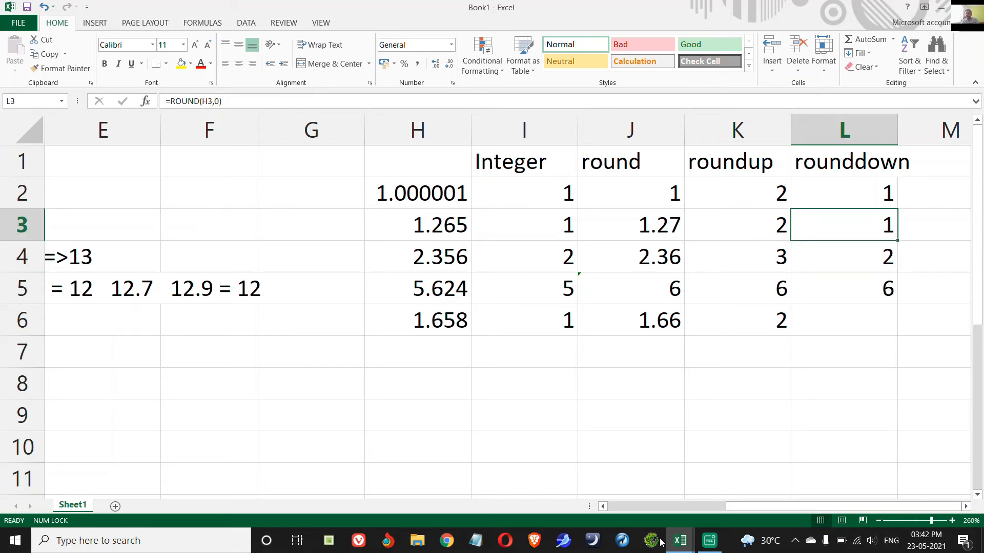
key("Up")
key("F2")
key("Left")
key("Left")
key("Left")
key("Left")
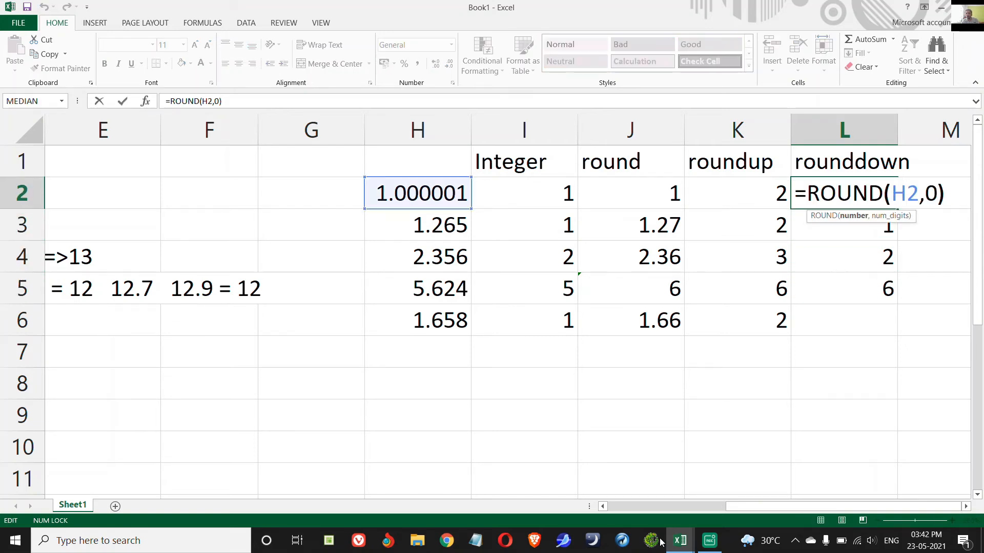
type("down")
key("Tab")
key("Return")
- Fill the ROUNDDOWN formula from L2 down through L5, replacing the ROUND formulas there
key("Up")
key("shift+Down")
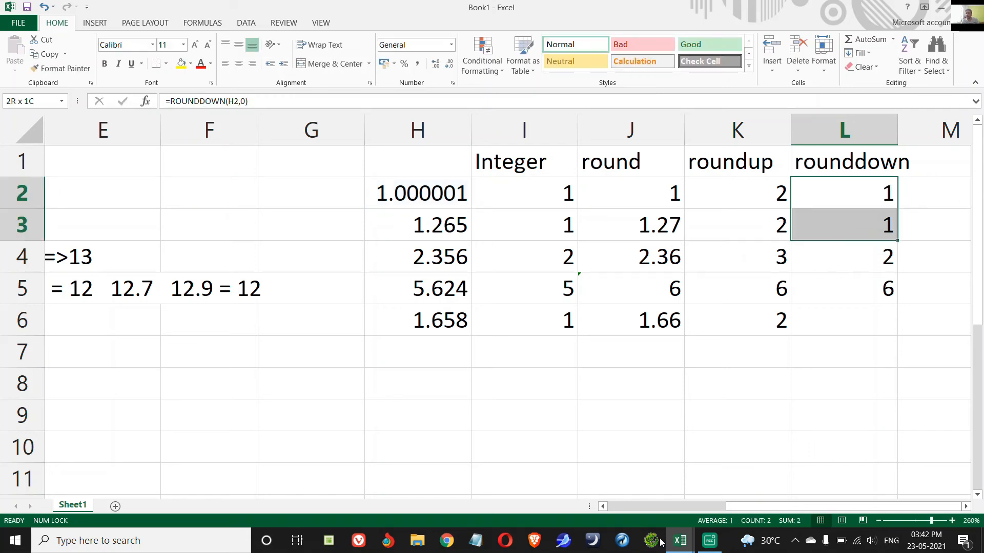
key("shift+Down")
key("shift+Down")
key("ctrl+d")
key("Down")
key("Down")
key("Down")
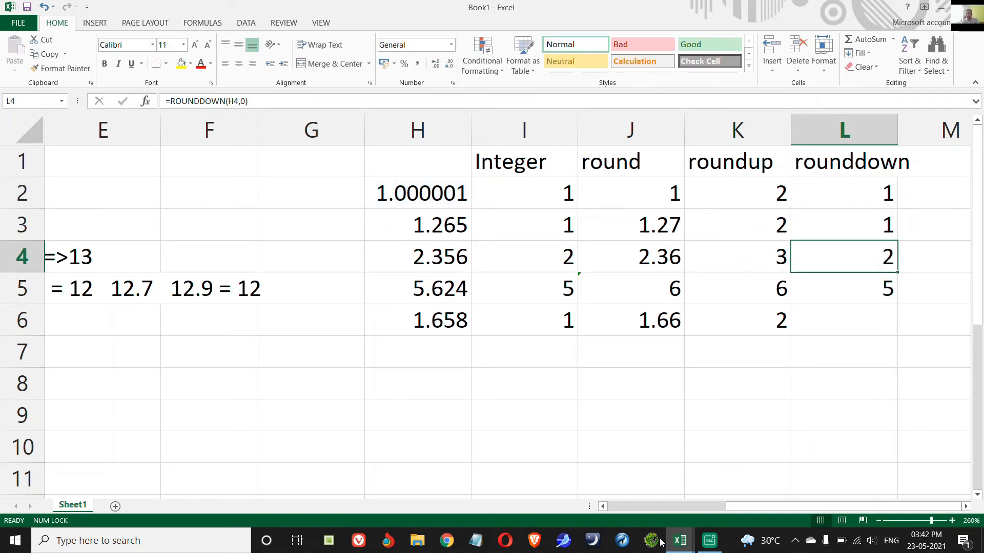
- Fill the ROUNDDOWN formula from L5 into L6 for the sample value in H6
key("Down")
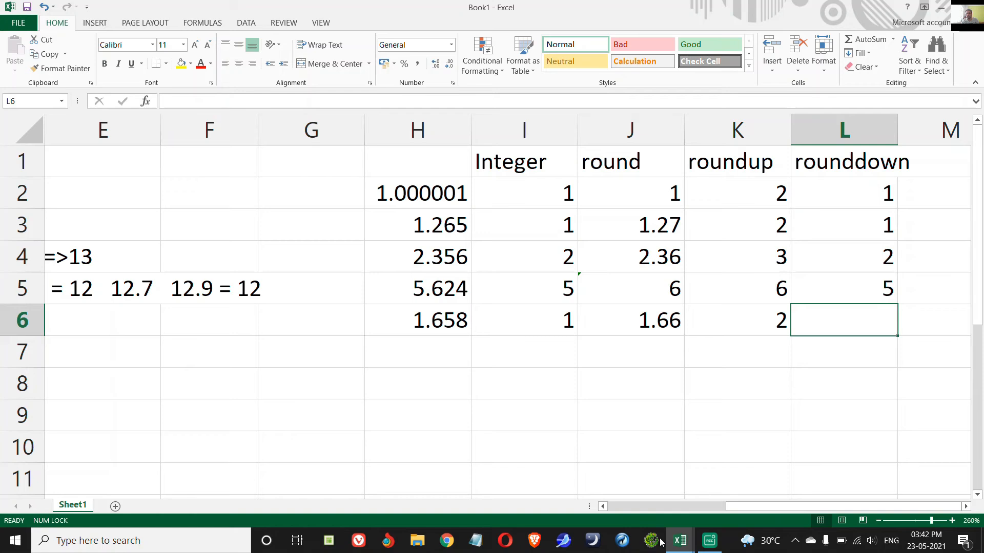
key("Up")
key("Down")
key("Left")
key("Left")
key("Left")
key("Left")
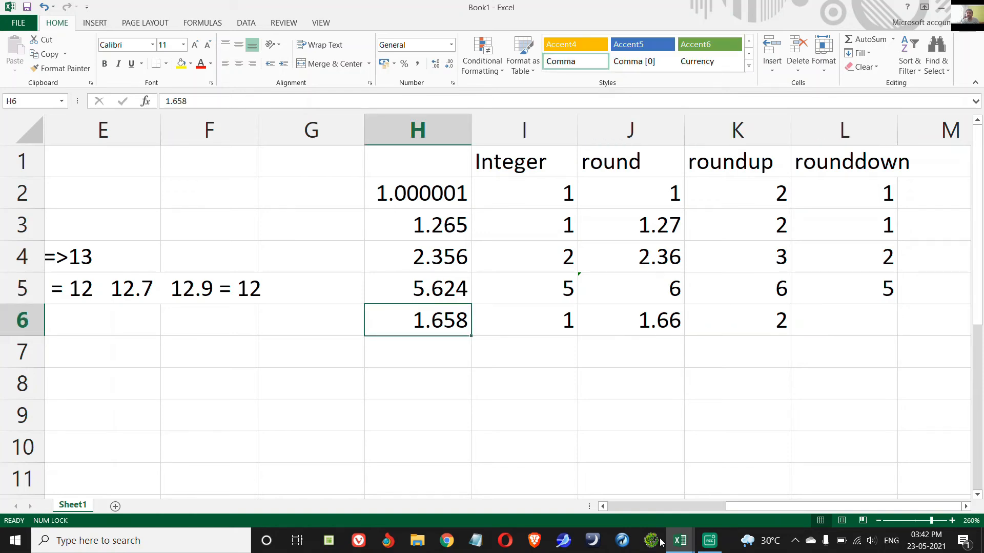
left_click(860, 321)
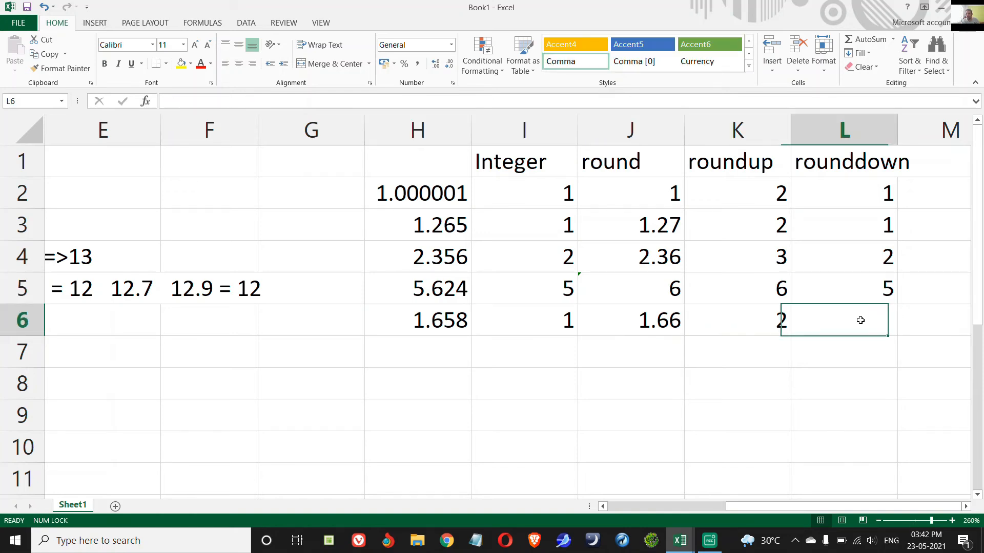
key("ctrl+d")
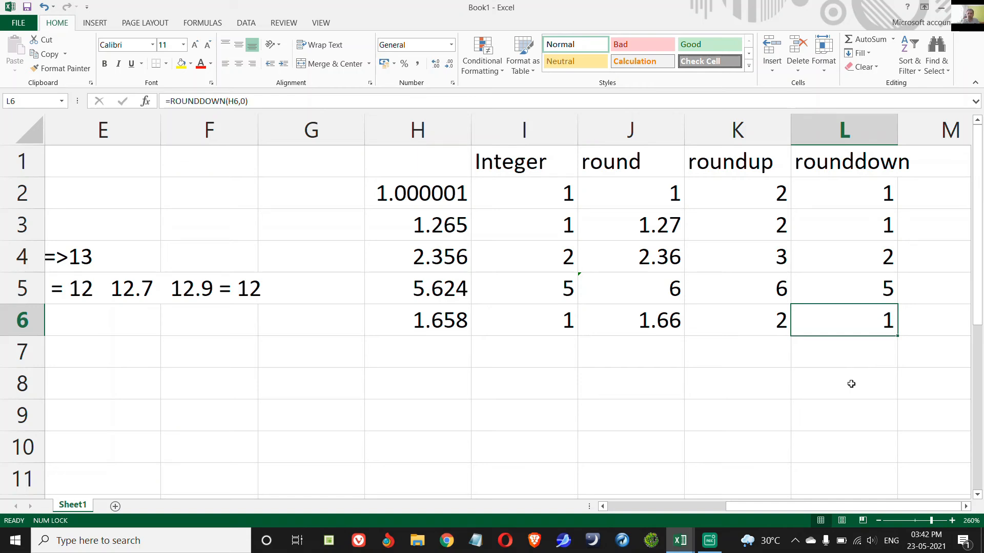
- Review the ROUNDDOWN formulas and results in L2 through L6
key("Up")
key("Up")
key("Up")
key("Up")
key("Down")
key("Down")
key("Down")
key("Down")
key("Up")
key("Up")
key("Up")
key("Up")
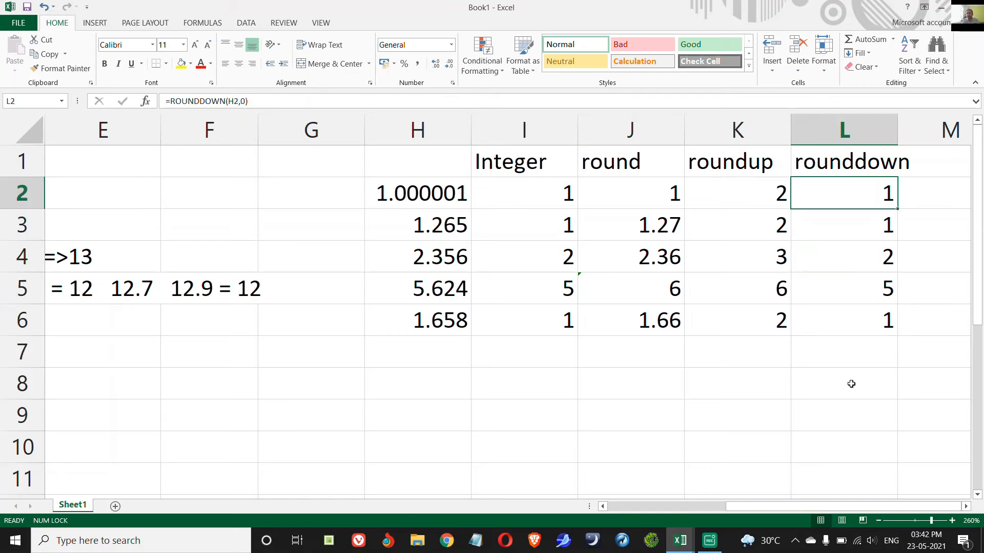
- Select L2:L6 together with I2:I6 to compare the rounddown and Integer results
key("ctrl+shift+Down")
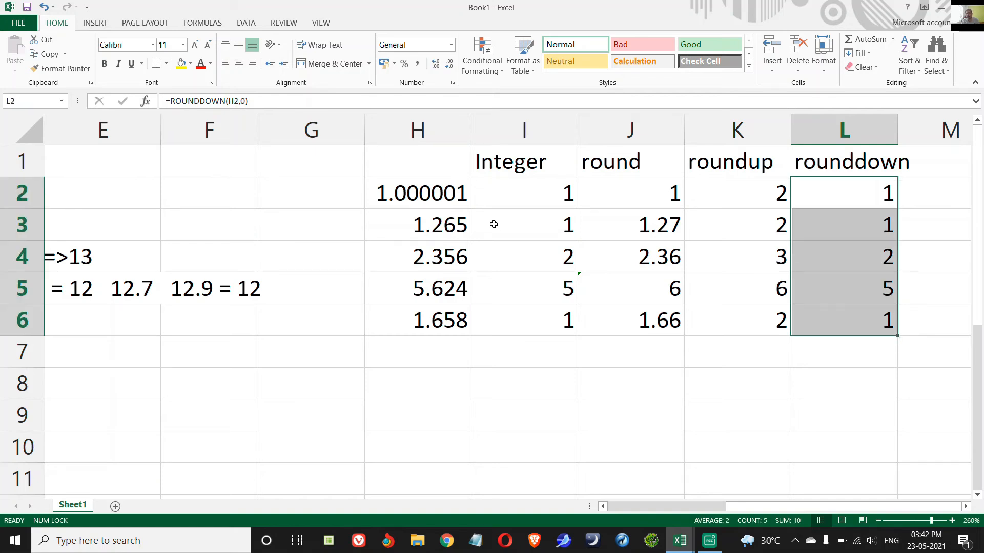
left_click(528, 205, "ctrl")
key("ctrl+shift+Down")
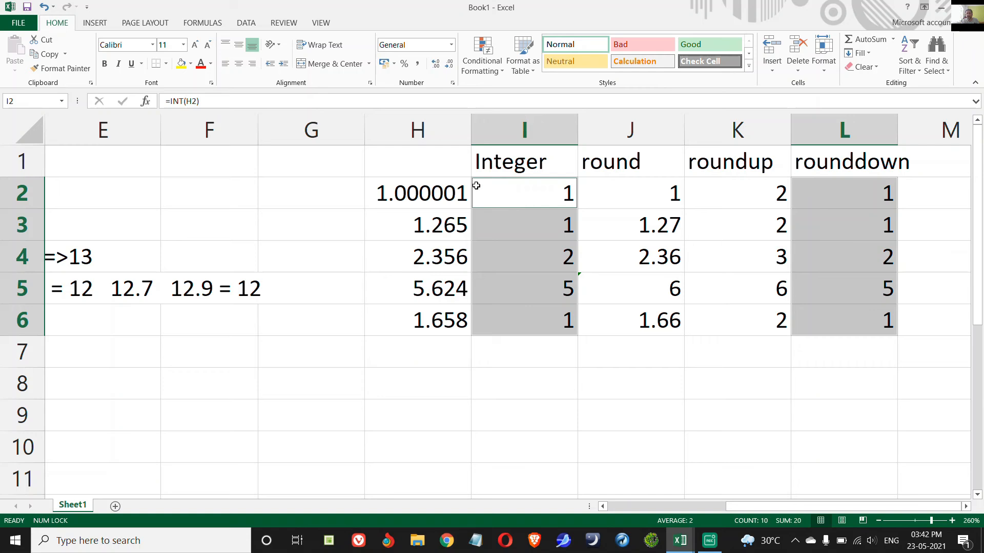
- Set the number of digits in the L2 formula to 1, giving =ROUNDDOWN(H2,1)
left_click(852, 200)
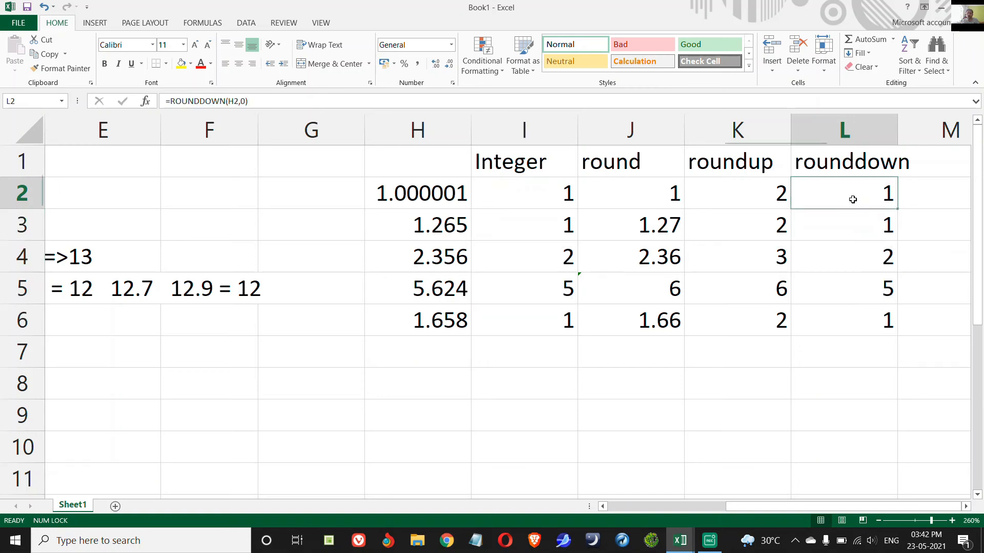
left_click(244, 101)
type("1")
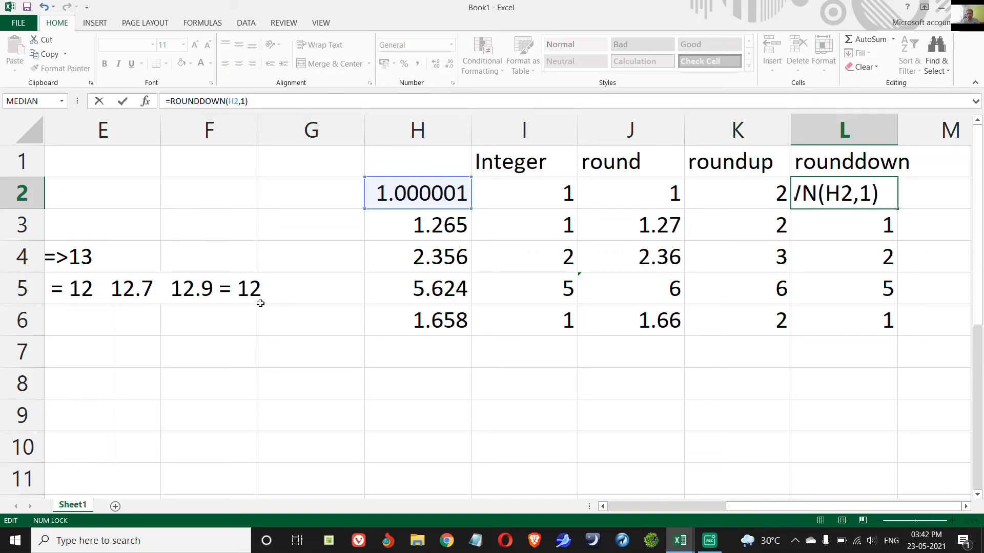
key("ctrl+Return")
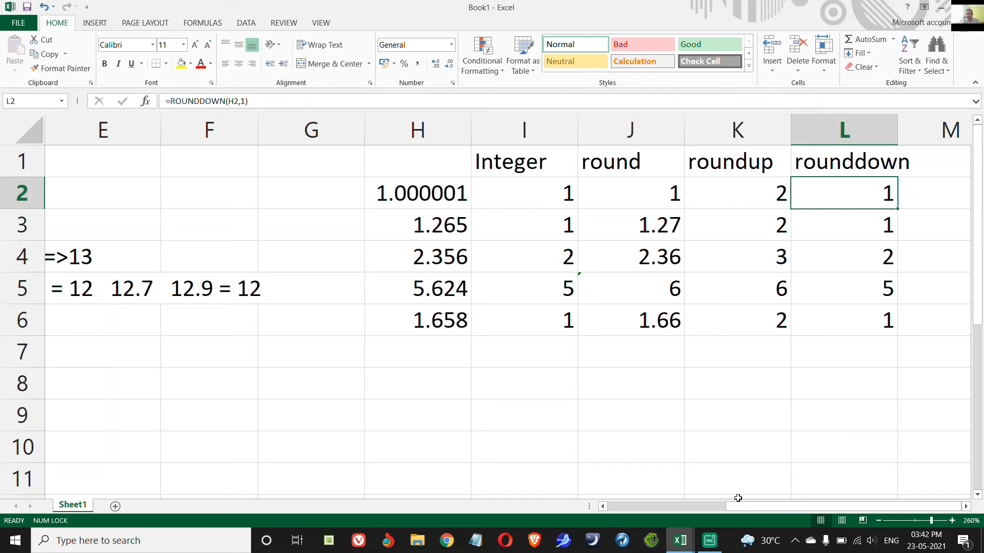
- Set the number of digits in the L3 formula to 1, giving =ROUNDDOWN(H3,1)
key("Down")
key("F2")
key("Left")
key("shift+Left")
type("1")
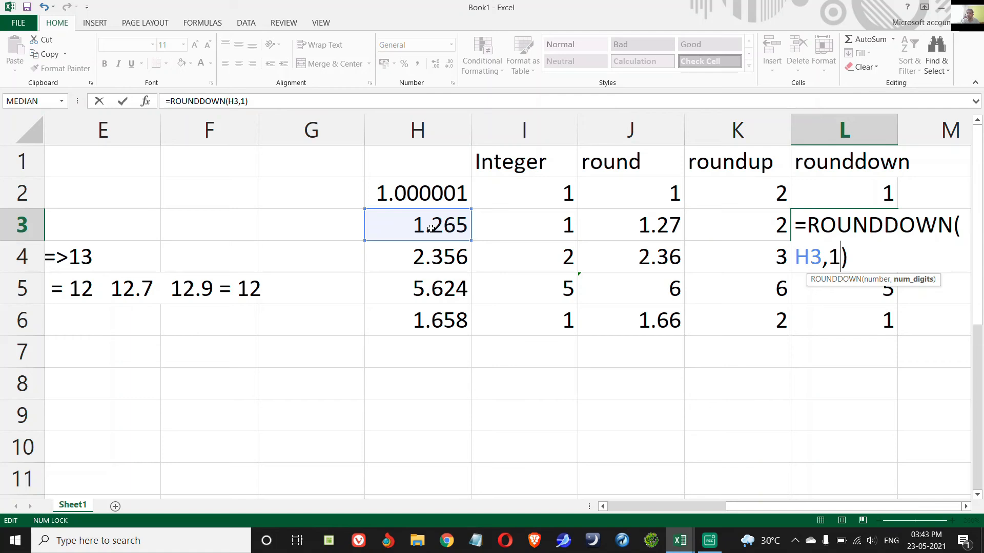
key("Return")
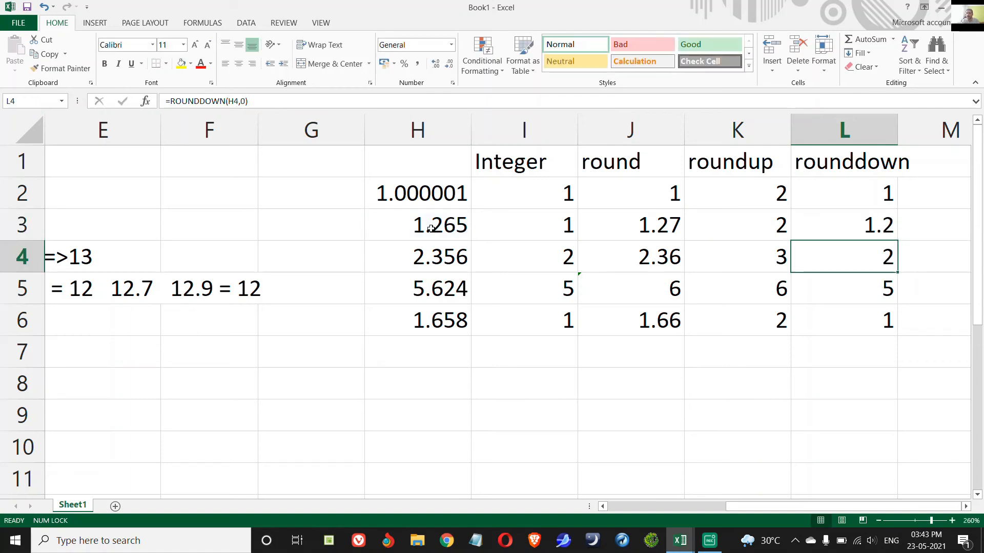
- Set the number of digits in the L4 formula to 1, giving =ROUNDDOWN(H4,1)
key("F2")
key("Left")
key("Left")
key("shift+Right")
type("1")
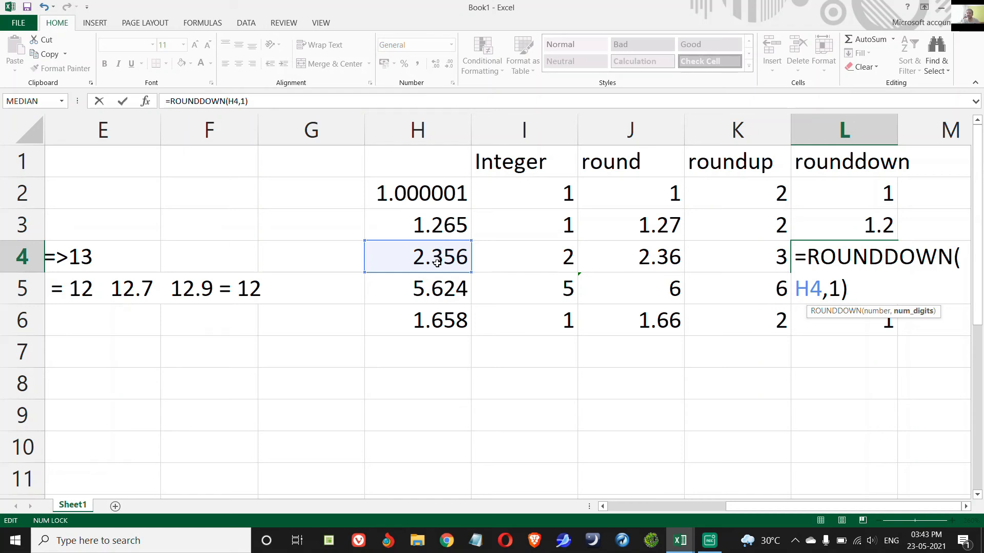
key("Return")
- Set the number of digits in the L5 formula to 1, giving =ROUNDDOWN(H5,1)
key("F2")
key("Left")
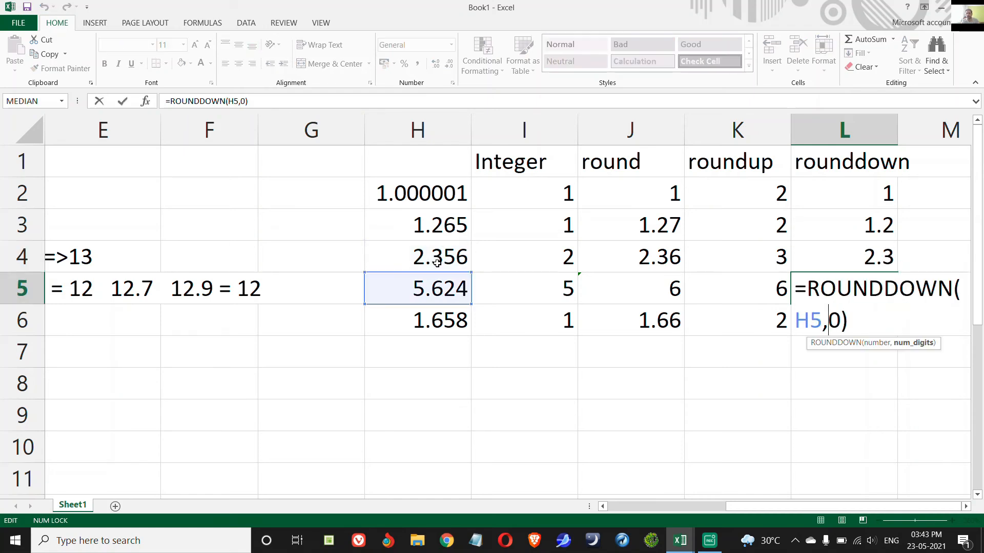
key("BackSpace")
type("1")
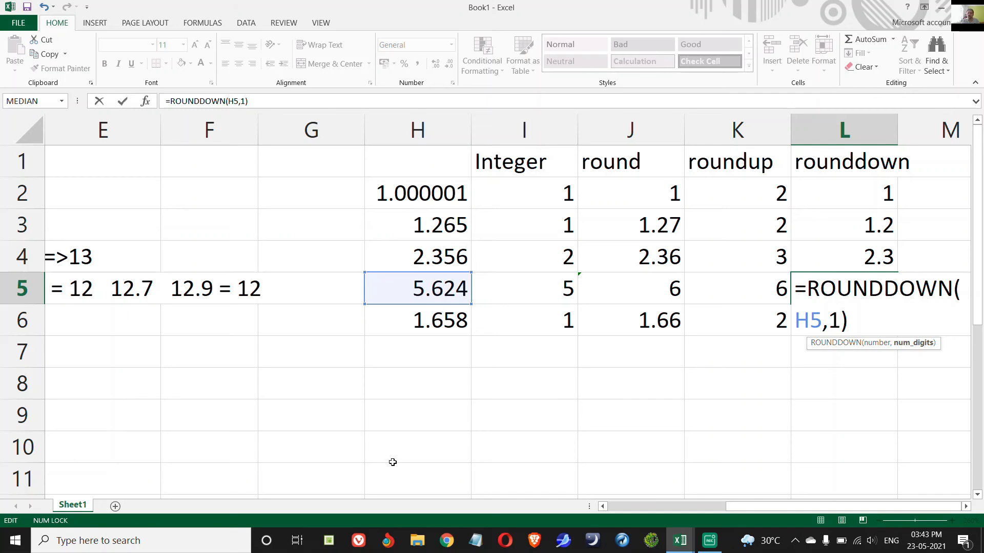
key("Return")
- Set the number of digits in the L6 formula to 1, giving =ROUNDDOWN(H6,1)
key("F2")
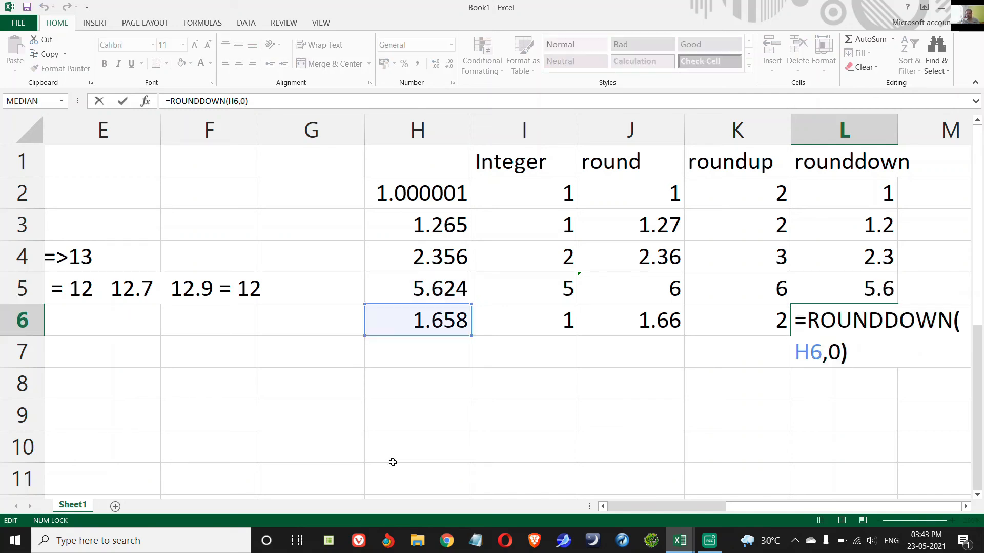
key("Left")
key("shift+Left")
type("1")
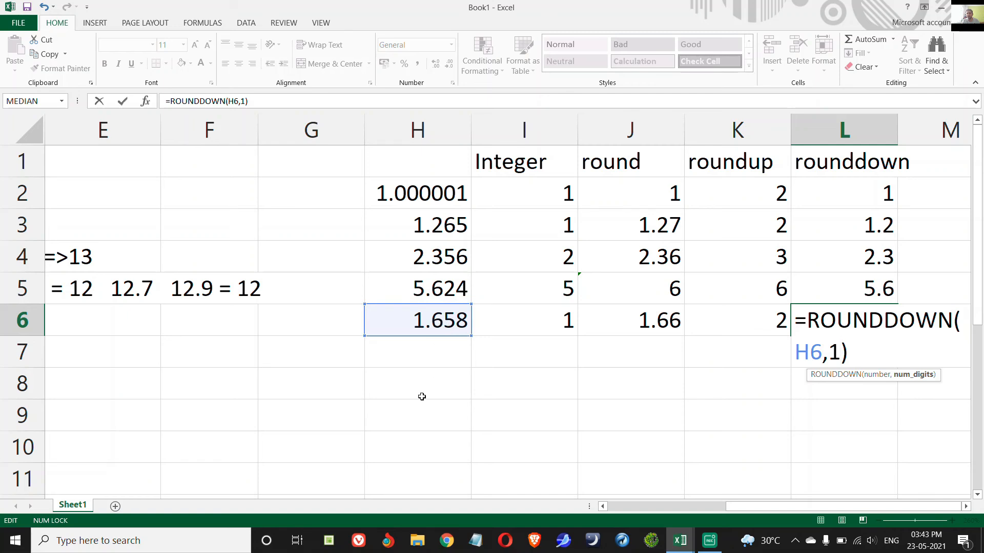
key("Return")
key("Up")
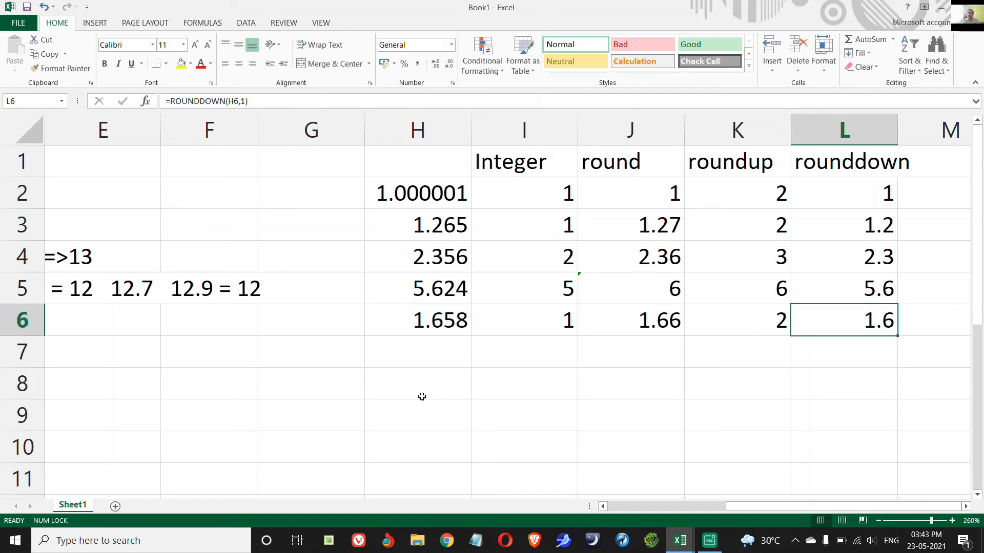
- Compare the arguments of the INT formula in I2 with those of the ROUNDDOWN formula in L2
left_click(552, 186)
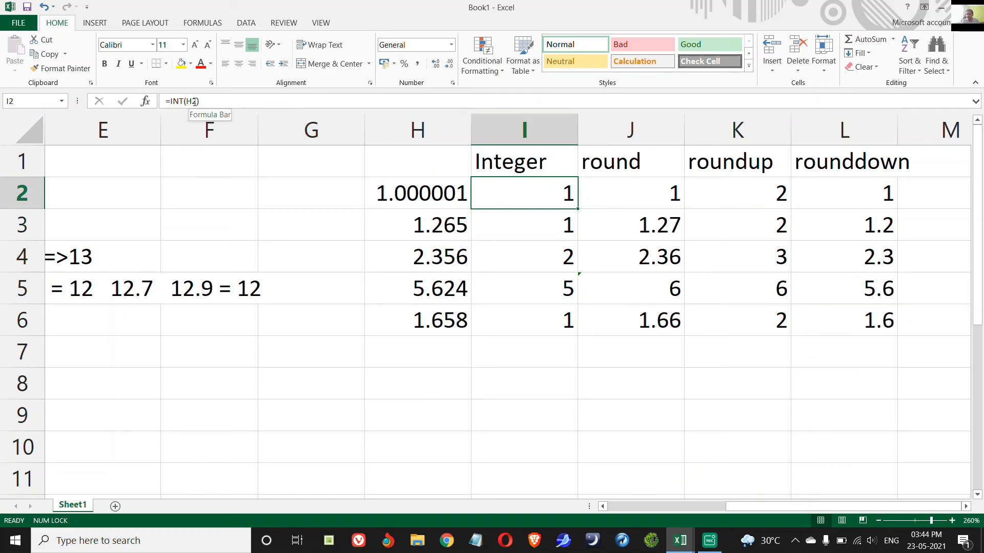
left_click(846, 198)
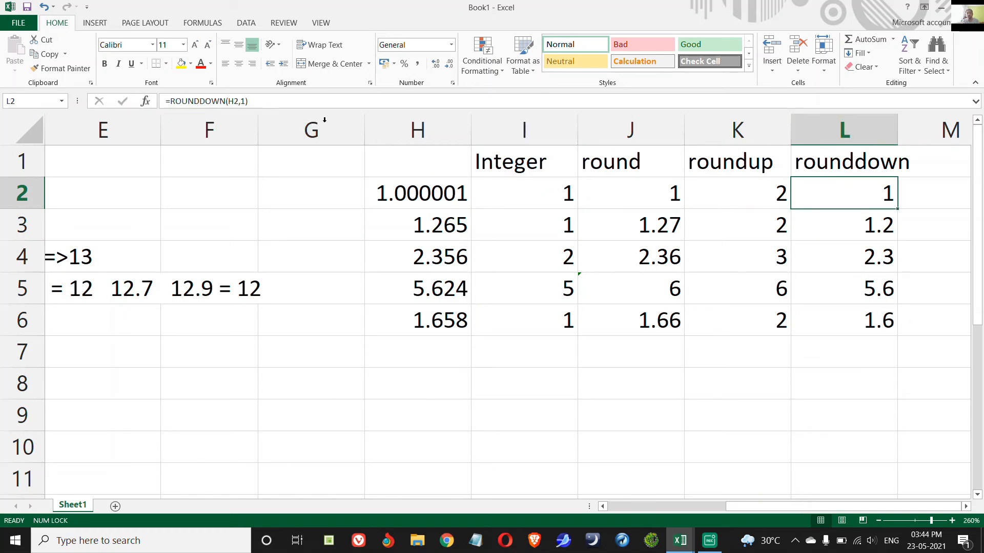
left_click(519, 200)
left_click(863, 195)
key("Left")
key("Left")
key("Left")
key("Left")
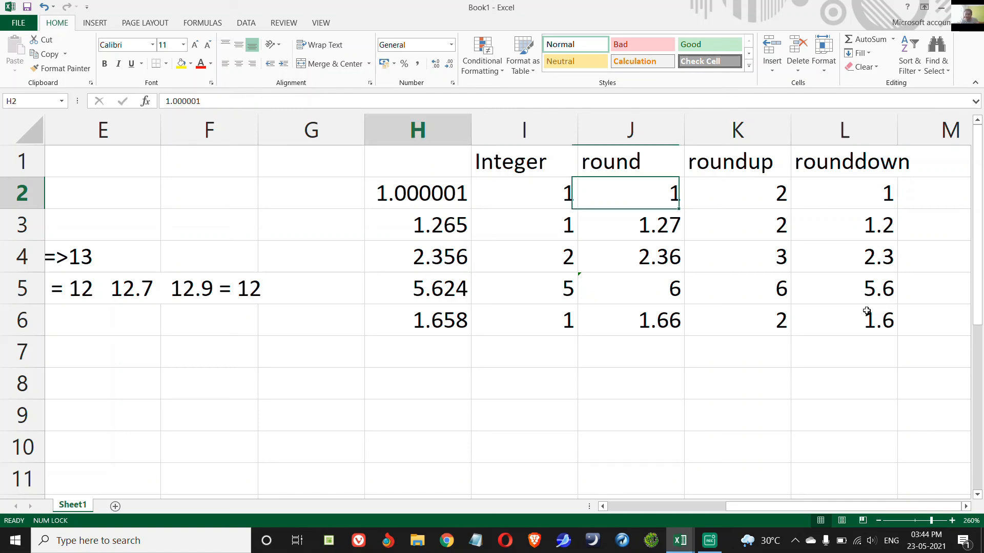
- Review the function notes in column A down to the Ceiling entry
key("Home")
key("Down")
key("Down")
key("Down")
key("Down")
key("Down")
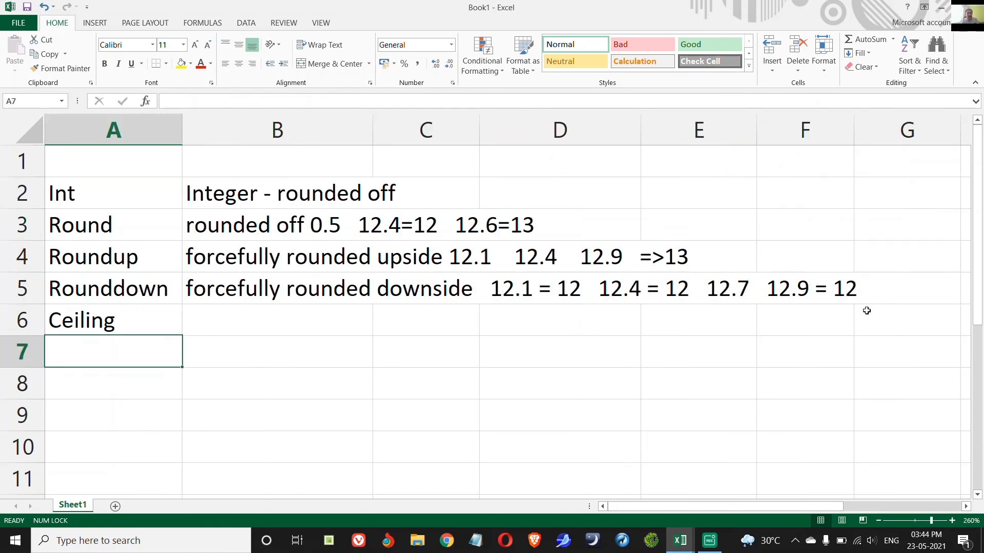
key("Up")
- Enter the sample numbers 102, 105 and 106 in cells N2 to N4
key("Right")
key("Right")
key("Right")
key("Right")
key("Right")
key("Right")
key("Right")
key("Right")
key("Right")
key("Right")
key("Right")
key("Right")
key("Right")
key("Right")
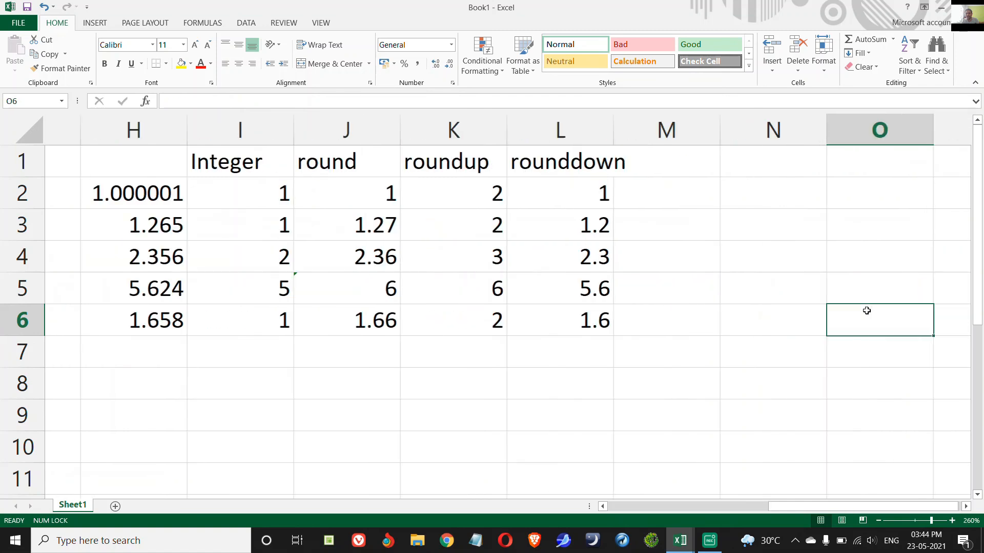
key("Up")
key("Up")
key("Up")
key("Up")
key("Left")
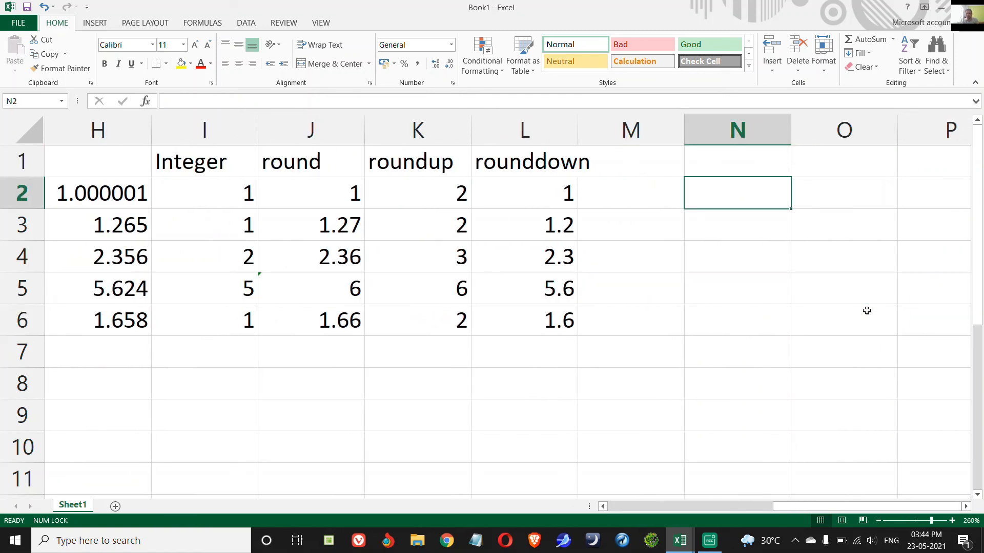
type("102")
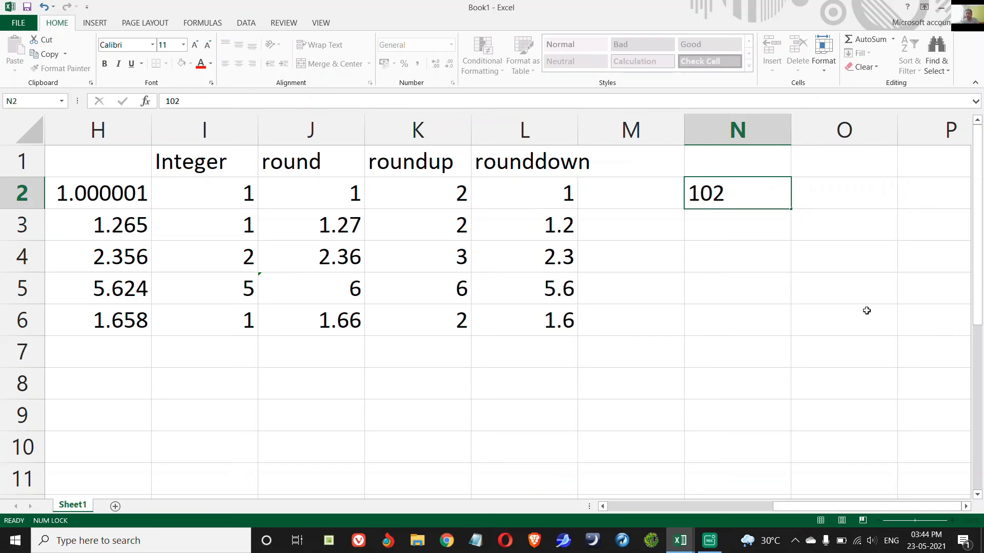
key("Return")
type("105")
key("Return")
type("106")
key("Return")
- Enter the sample numbers 201, 208, 221 and 212 in cells N5 to N8
type("20")
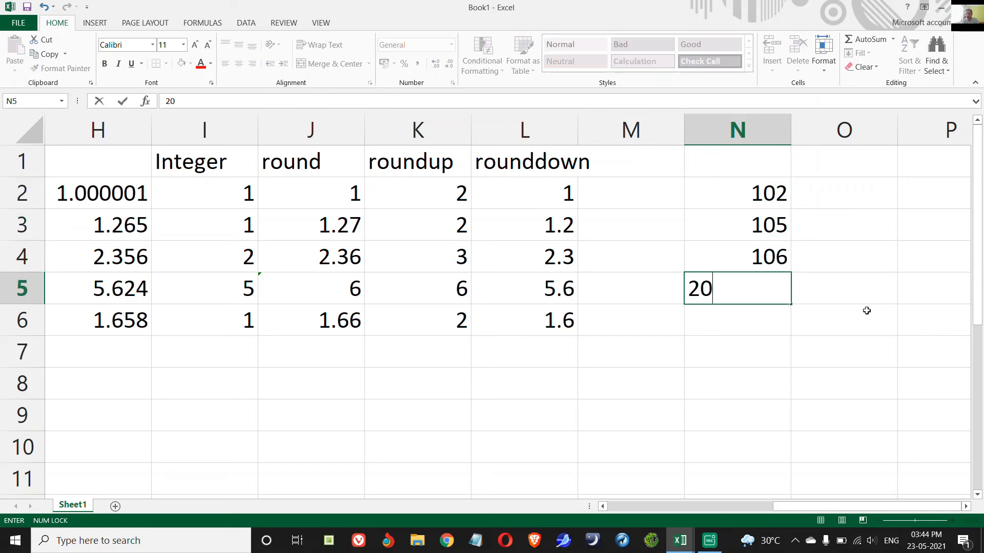
type("1")
key("Return")
type("208")
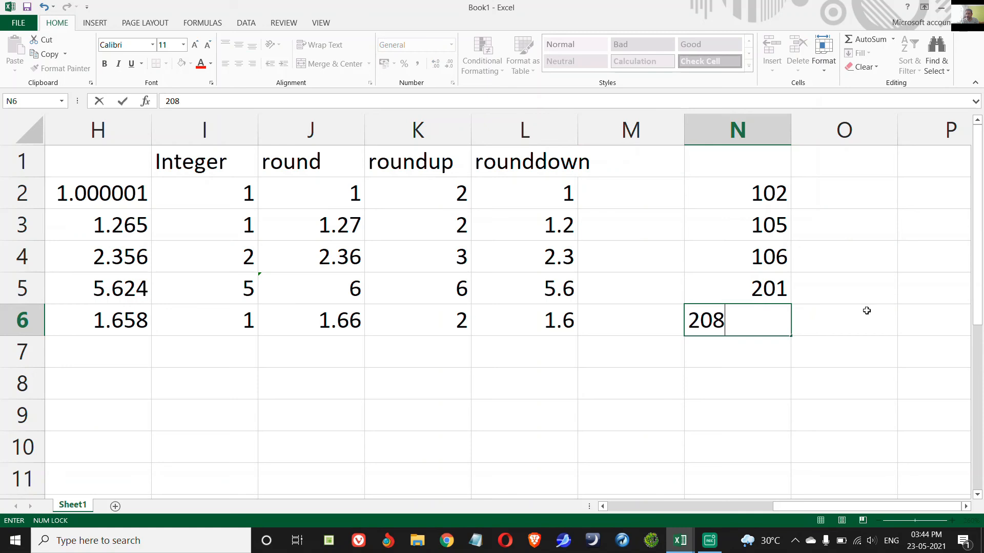
key("Return")
type("22")
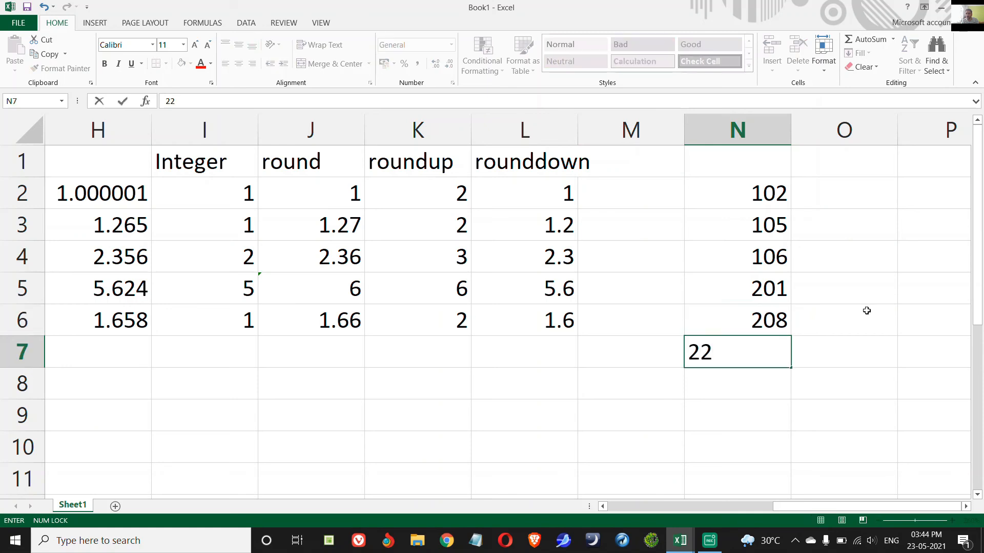
type("1")
key("Return")
type("212")
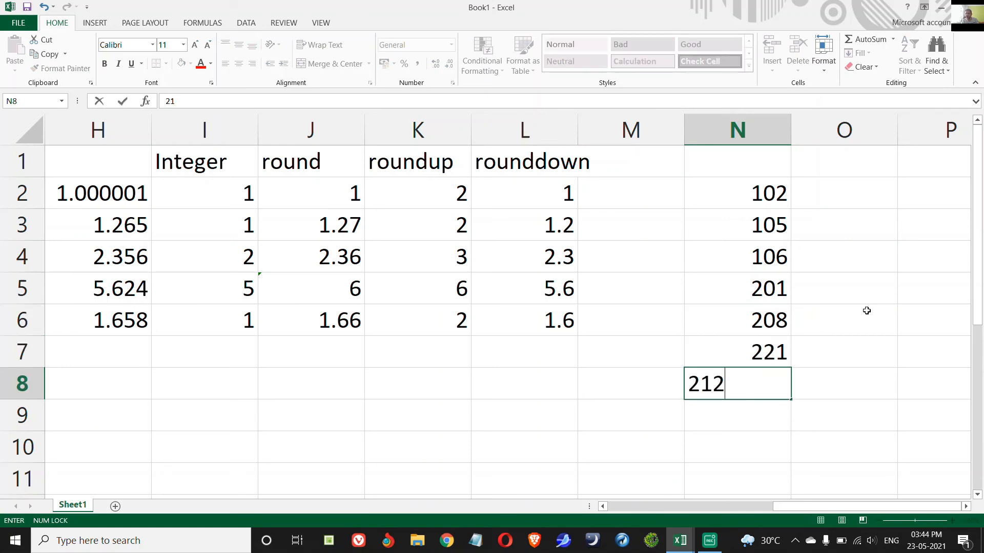
key("Return")
- Go through the sample numbers in N2:N8 one by one to consider how each would round up
key("Up")
key("Up")
key("Up")
key("Up")
key("Up")
key("Up")
key("Up")
scroll(866, 311, "right", 1)
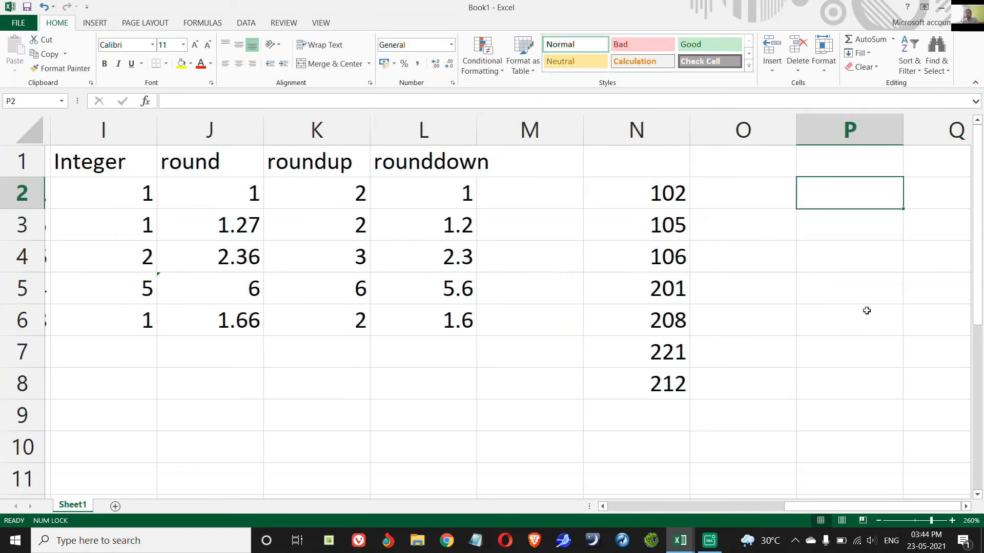
key("Down")
key("Down")
key("Down")
key("Down")
key("Down")
key("Down")
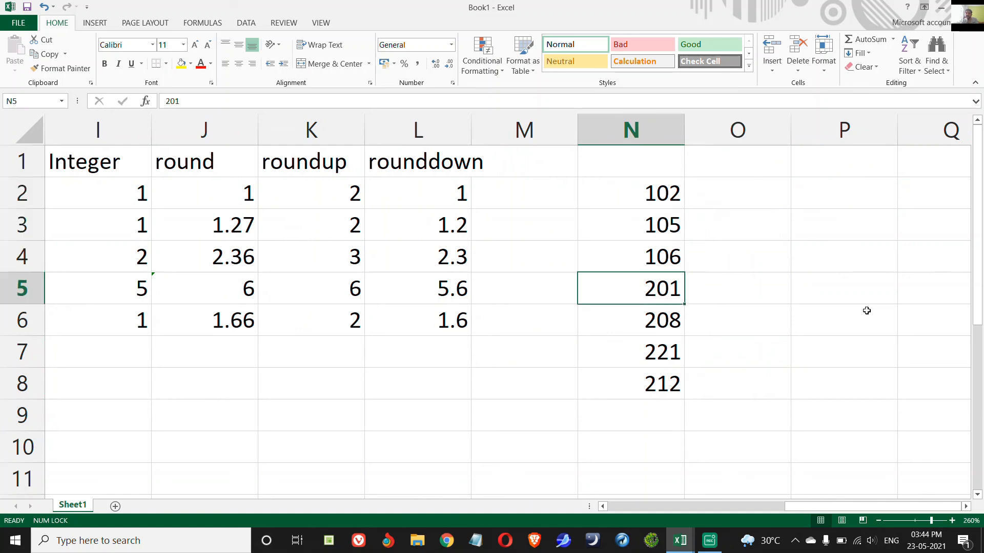
key("Up")
key("Up")
key("Up")
key("Up")
key("Up")
key("Up")
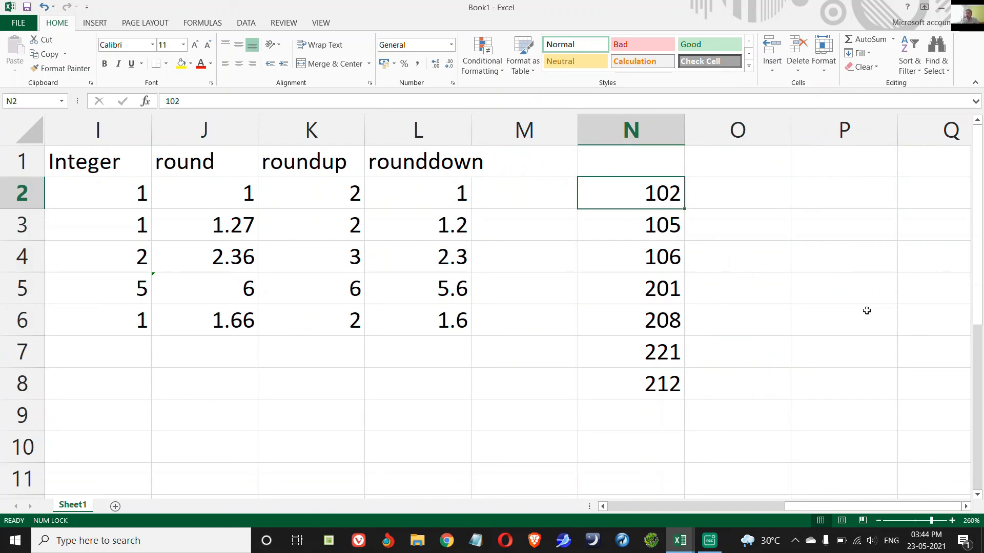
key("Down")
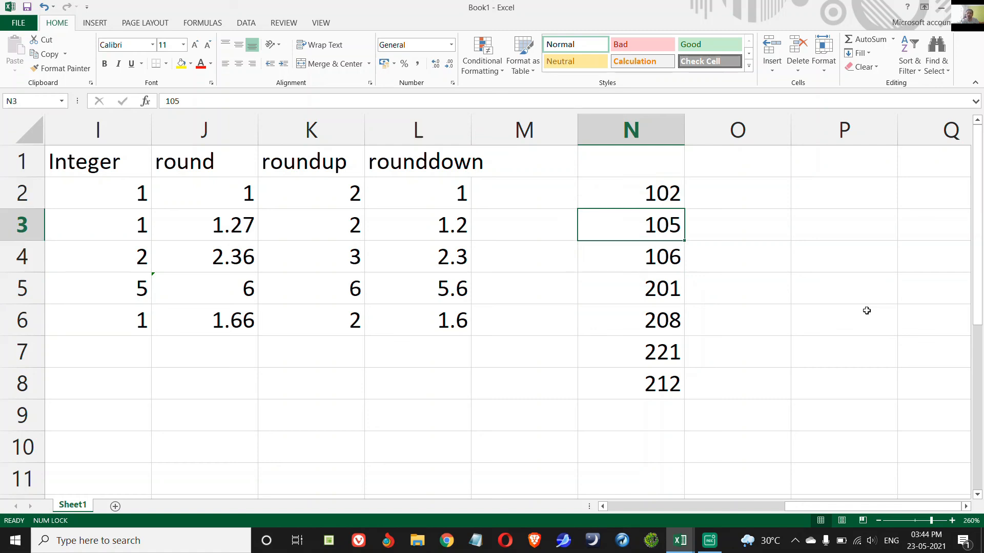
key("Down")
key("Down")
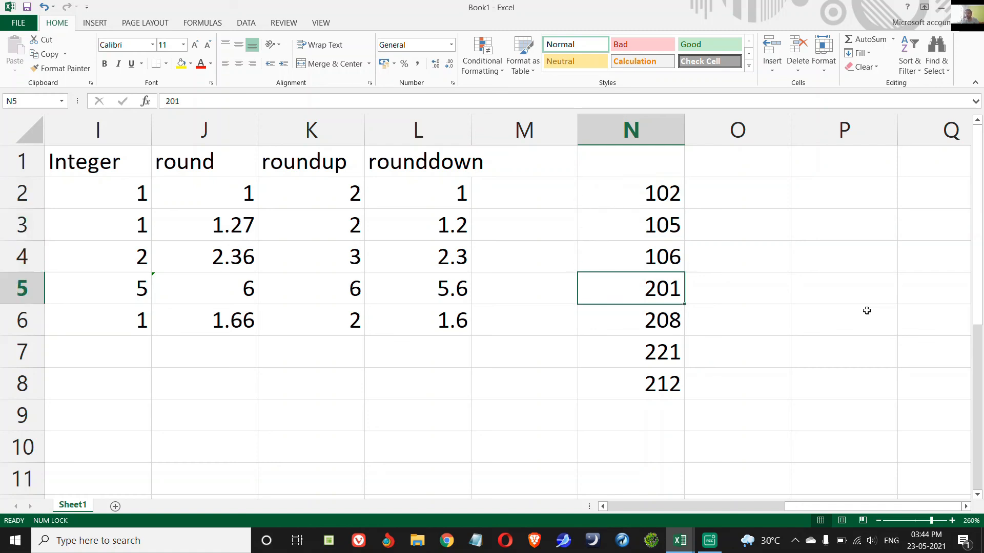
key("Down")
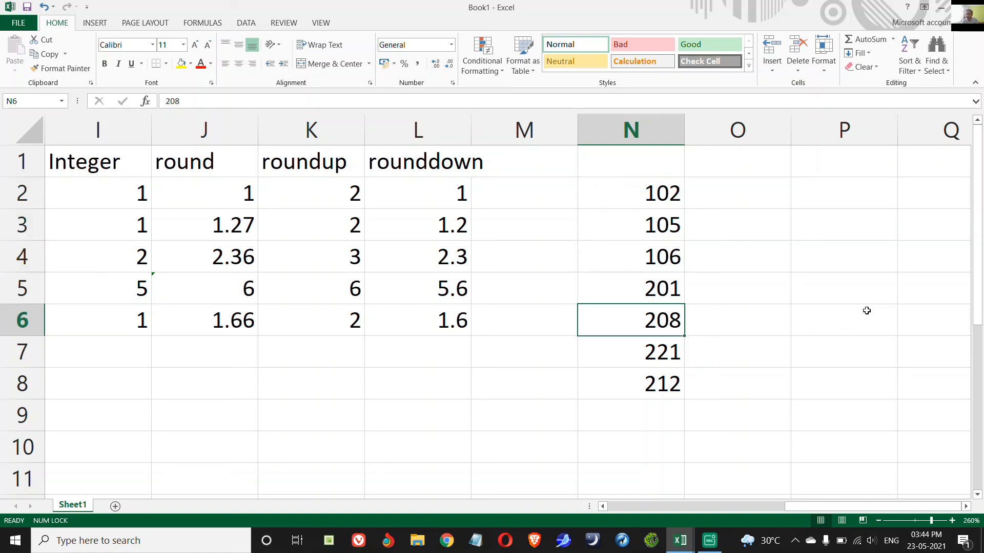
key("Down")
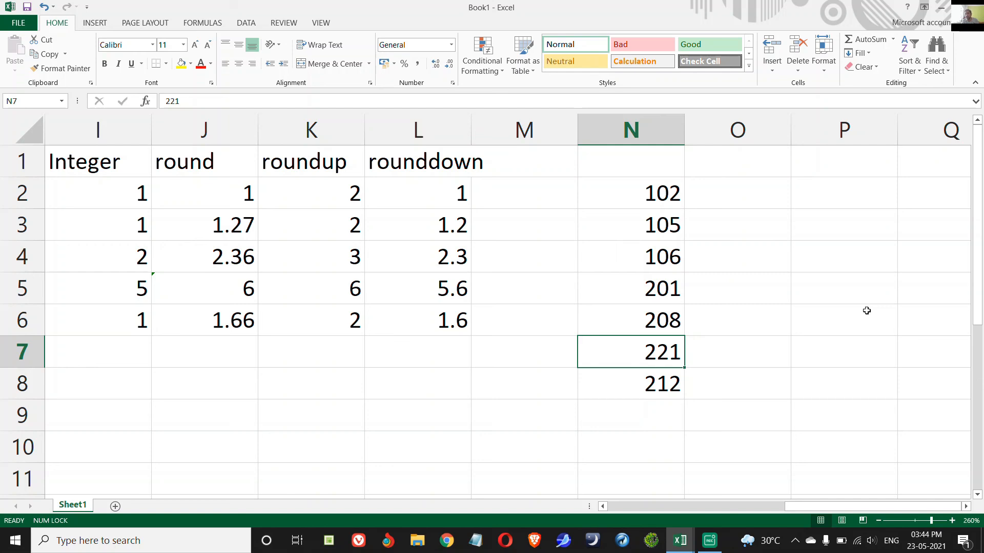
key("Down")
key("Up")
key("Up")
key("Up")
key("Up")
key("Up")
key("Up")
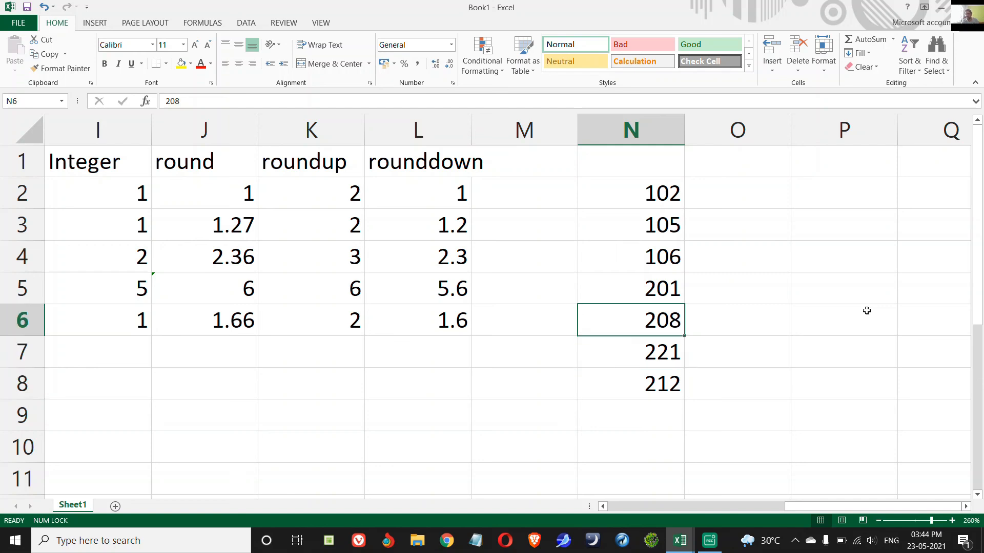
- Enter the formula =CEILING(N2,10) in cell O2
key("Right")
type("=ce")
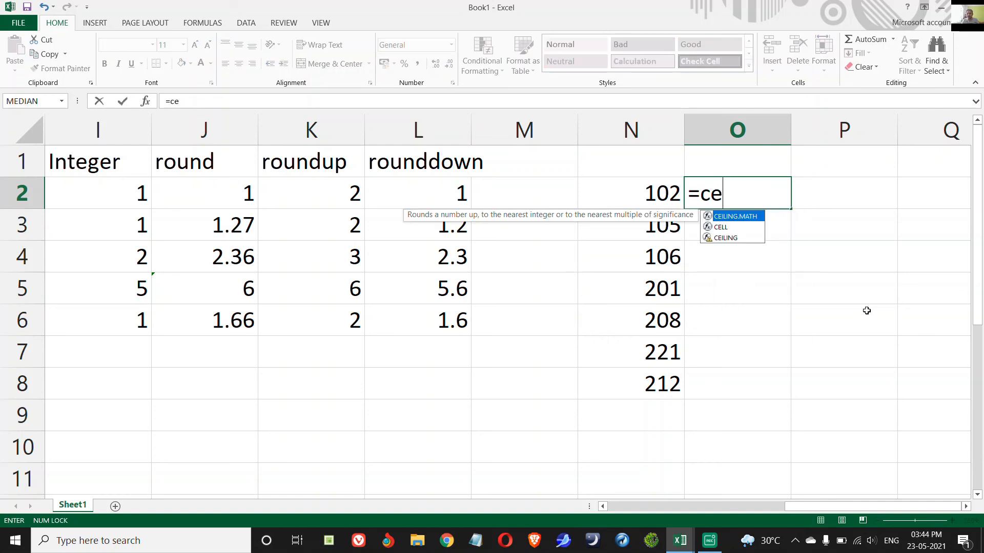
type("ili")
key("Down")
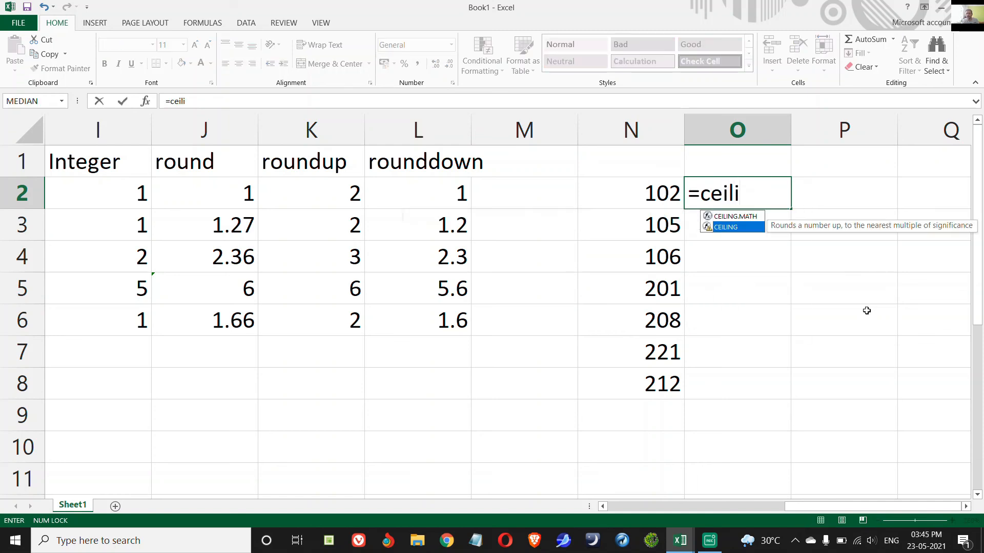
key("Tab")
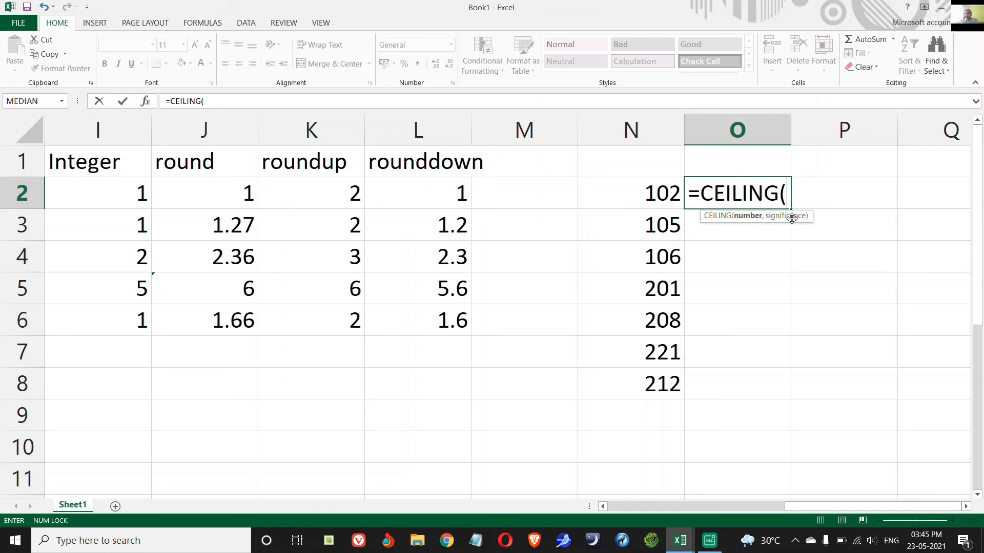
left_click(673, 192)
type(",10)")
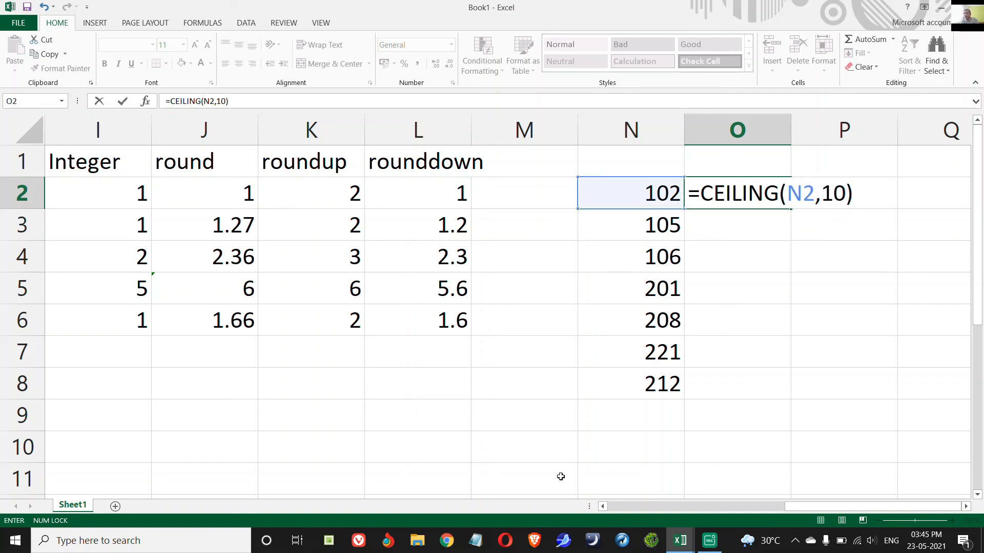
key("Return")
key("Up")
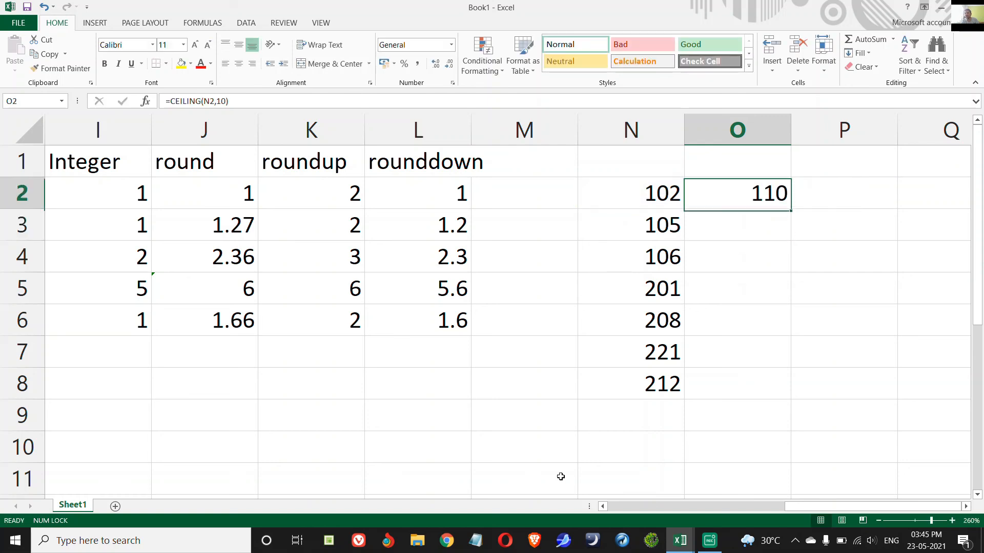
- Fill the CEILING formula from O2 down to O8
key("Left")
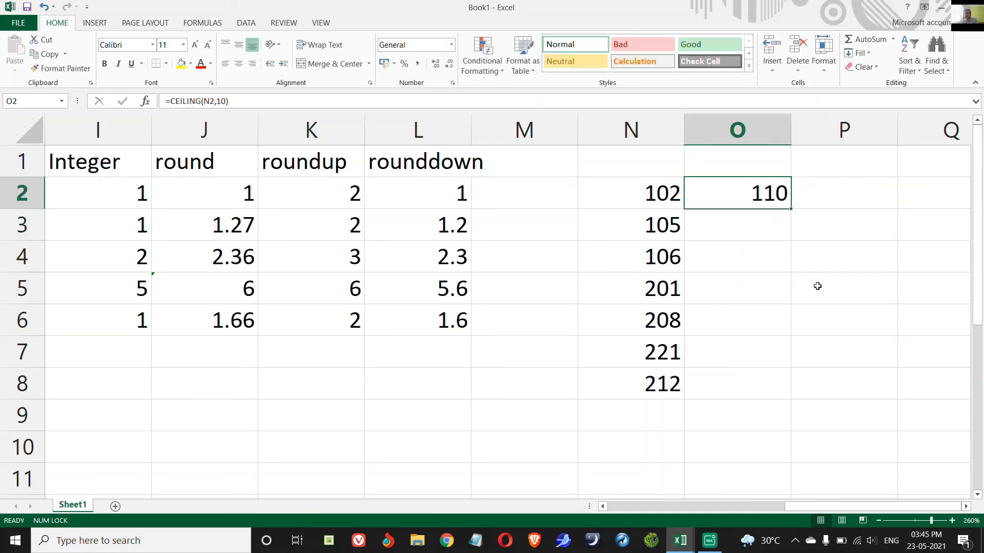
left_click_drag(792, 209, 792, 368)
left_click_drag(790, 368, 792, 400)
left_click(762, 196)
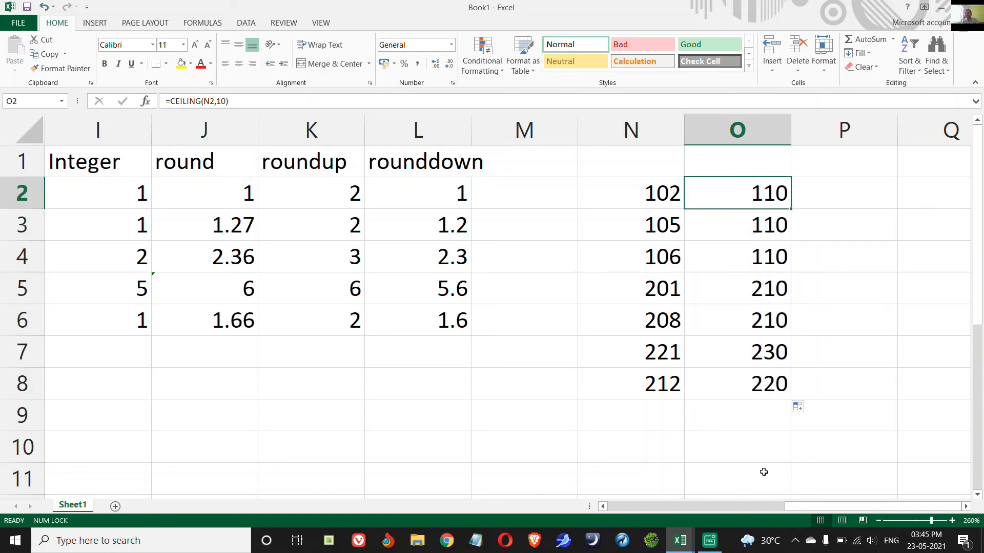
- Go through the CEILING results in O2:O8 and compare them with the sample numbers in column N
key("Down")
key("Down")
key("Down")
key("Down")
key("Down")
key("Down")
key("Down")
key("Up")
key("Up")
key("Up")
key("Up")
key("Up")
key("Up")
key("Up")
key("Up")
key("Down")
key("F2")
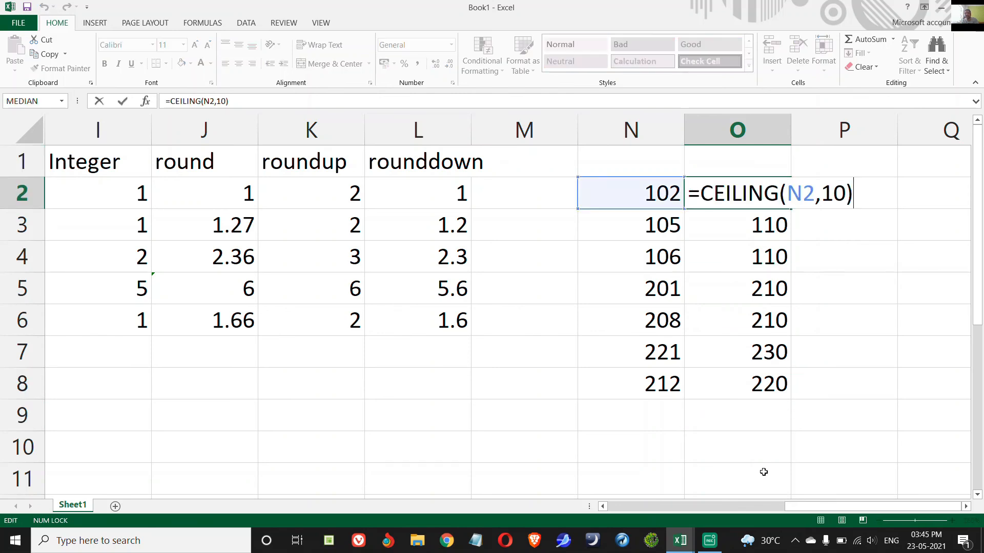
key("Right")
key("shift+Left")
key("shift+Left")
type("5")
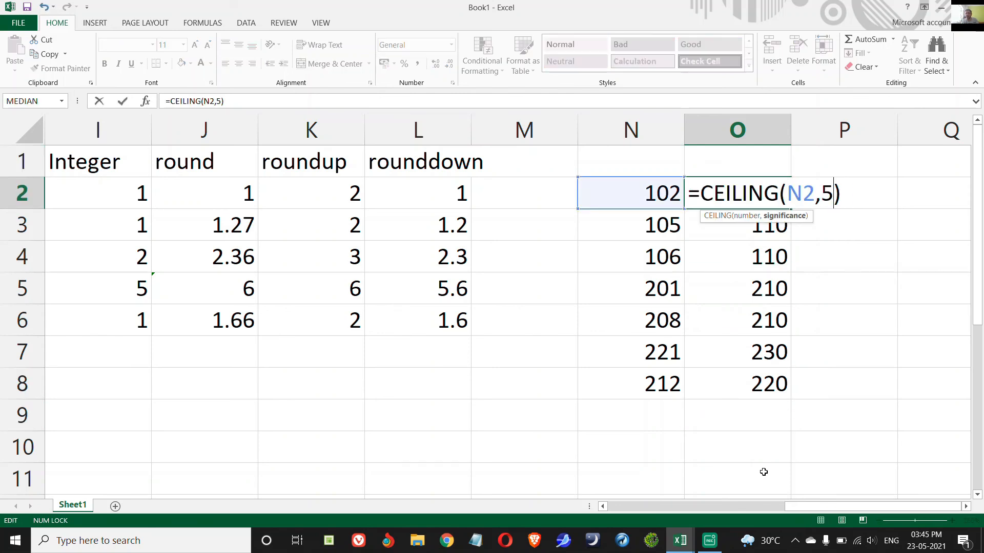
key("Escape")
key("Up")
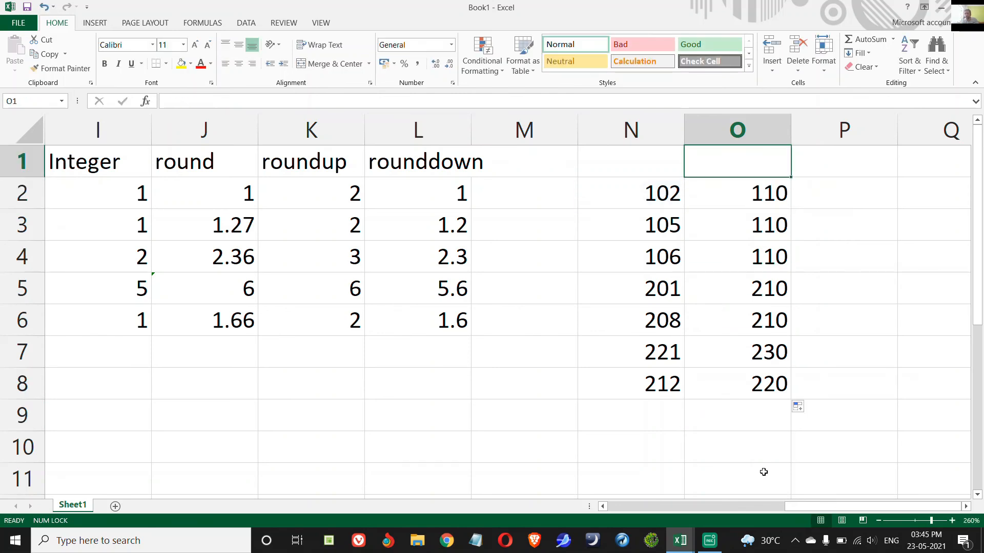
- Enter the formula =CEILING(N2,5) in cell P2
key("Down")
key("Right")
key("Right")
key("Left")
type("=")
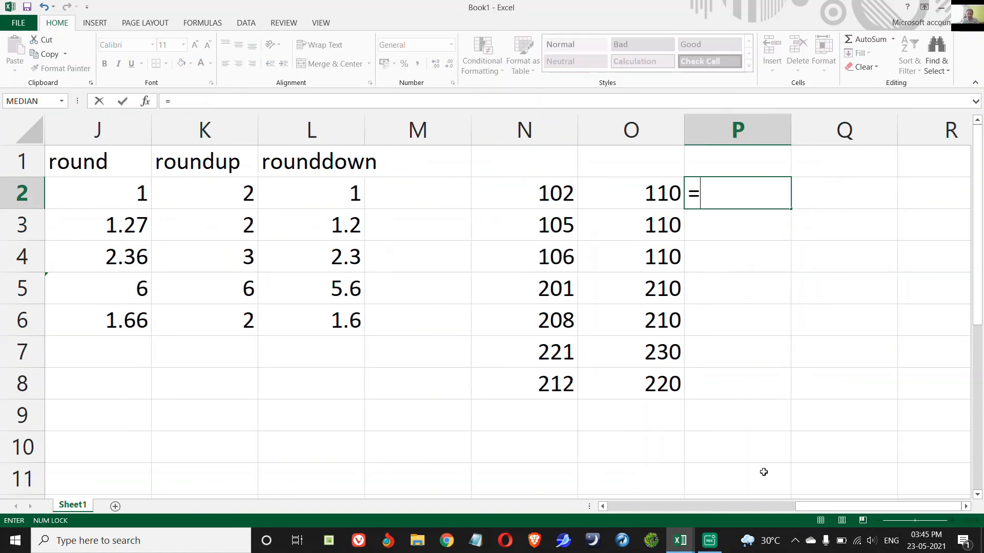
type("cei")
key("Down")
key("Tab")
key("Left")
key("Left")
type(",5")
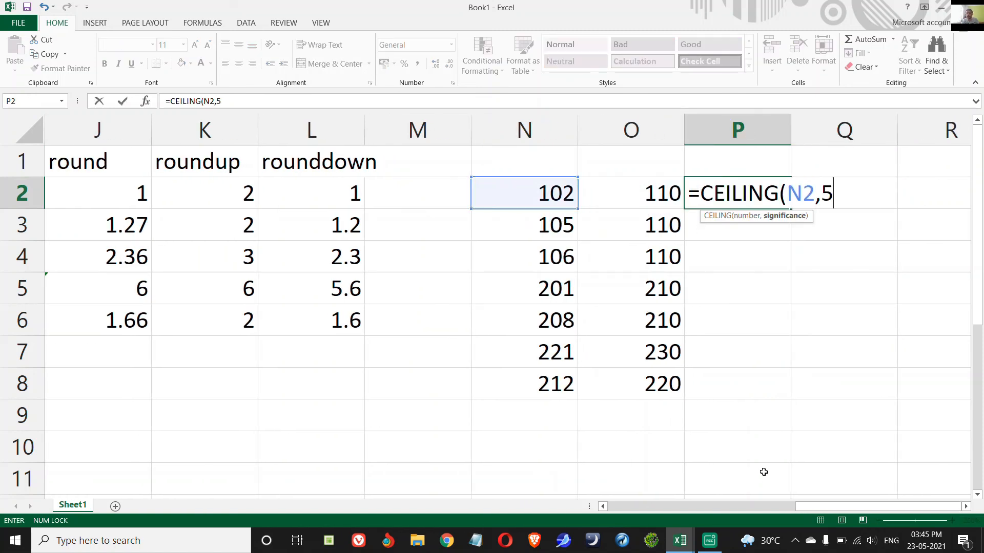
type(")")
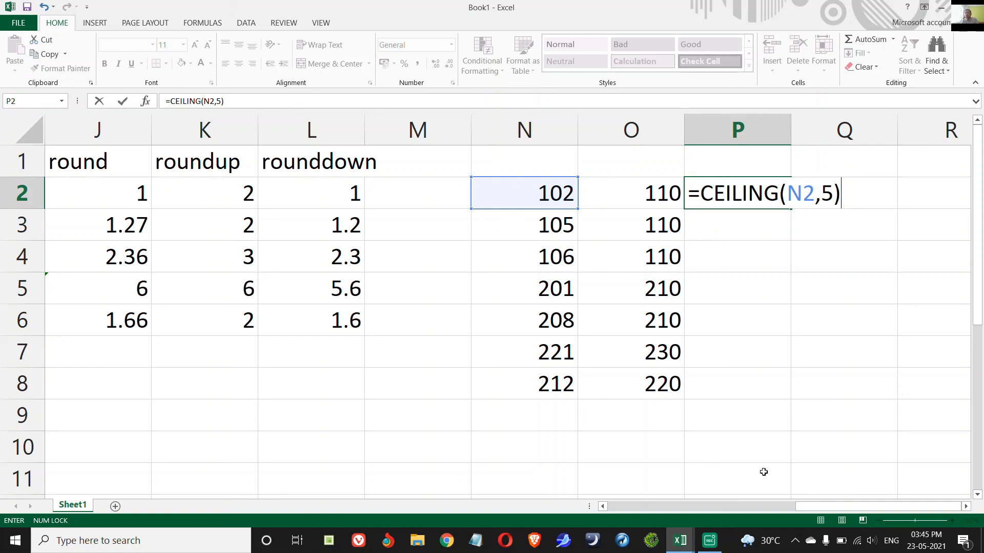
key("Return")
key("Up")
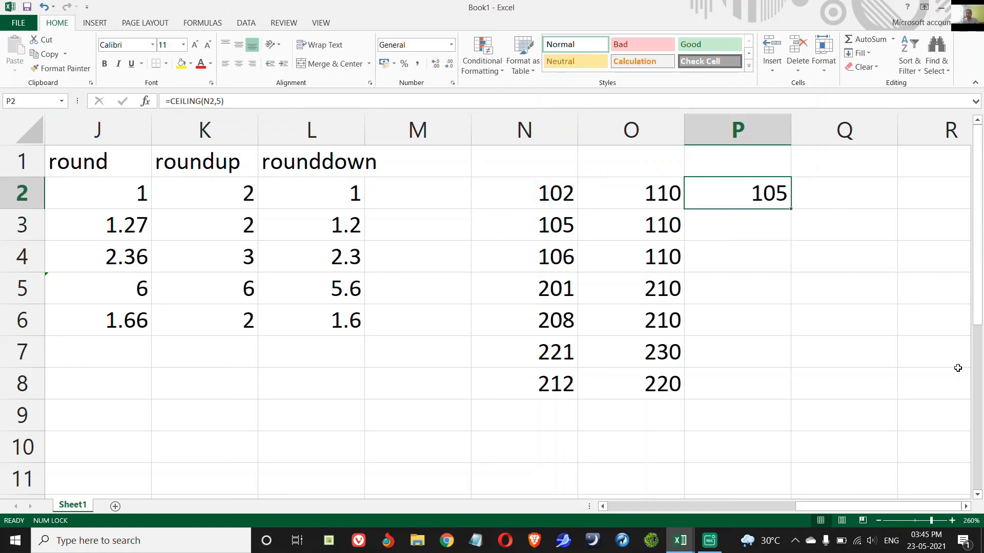
- Fill the CEILING formula from P2 down to P4, one row at a time, checking it against the column N numbers
left_click(545, 227)
left_click(755, 193)
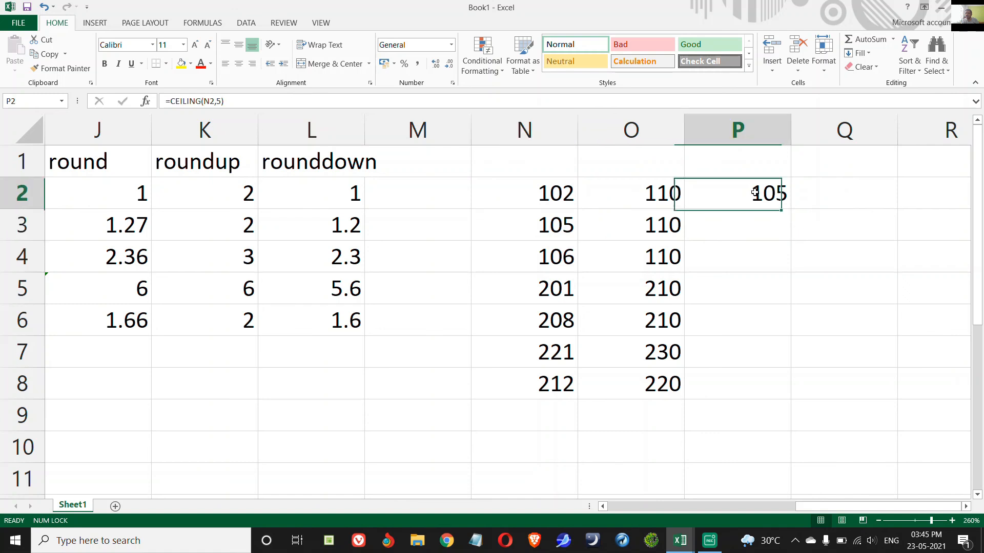
left_click_drag(790, 209, 790, 233)
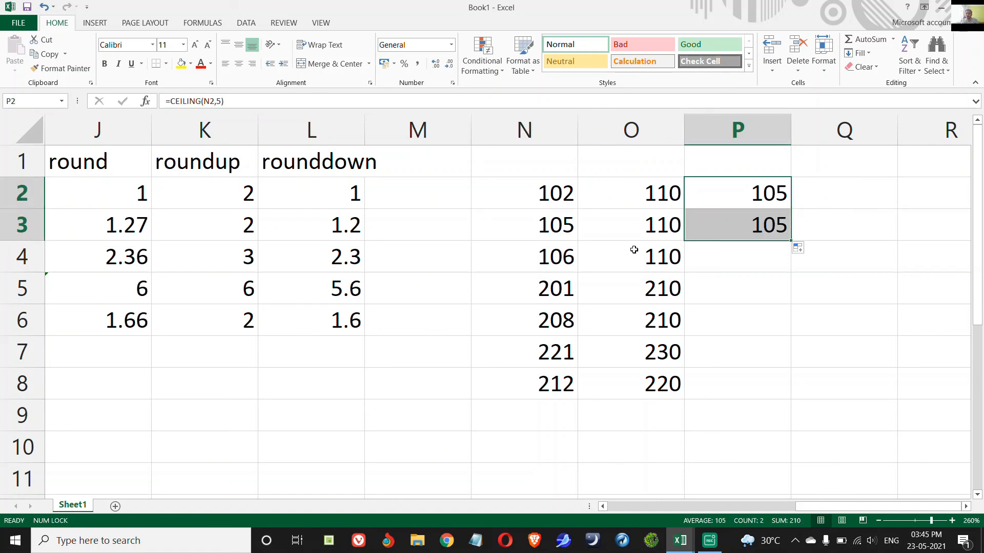
left_click(571, 254)
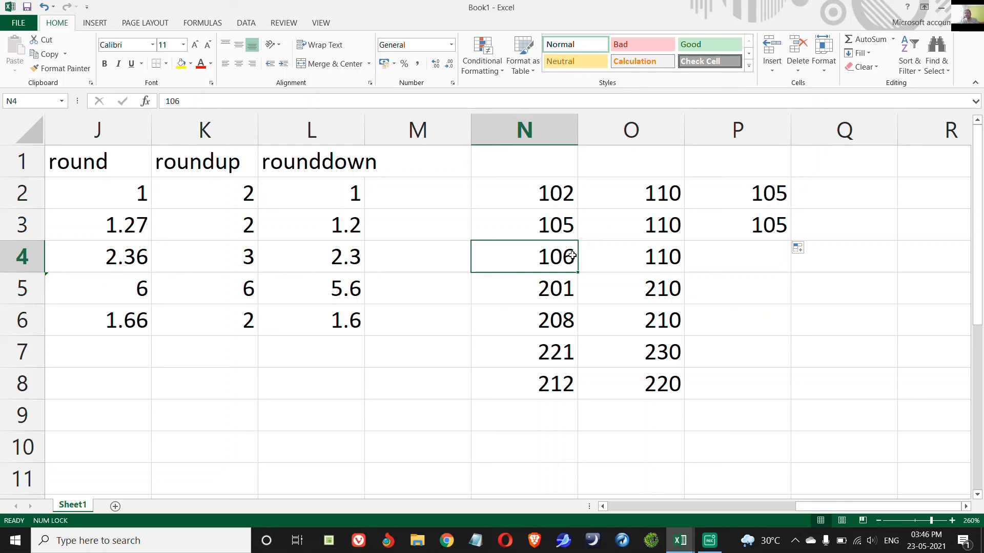
left_click(769, 225)
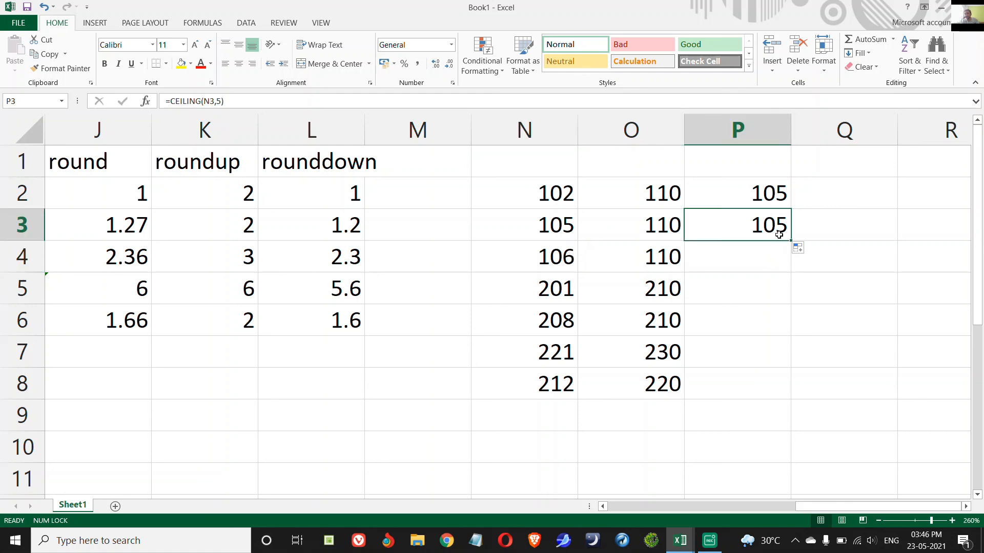
left_click_drag(790, 241, 793, 271)
left_click(769, 259)
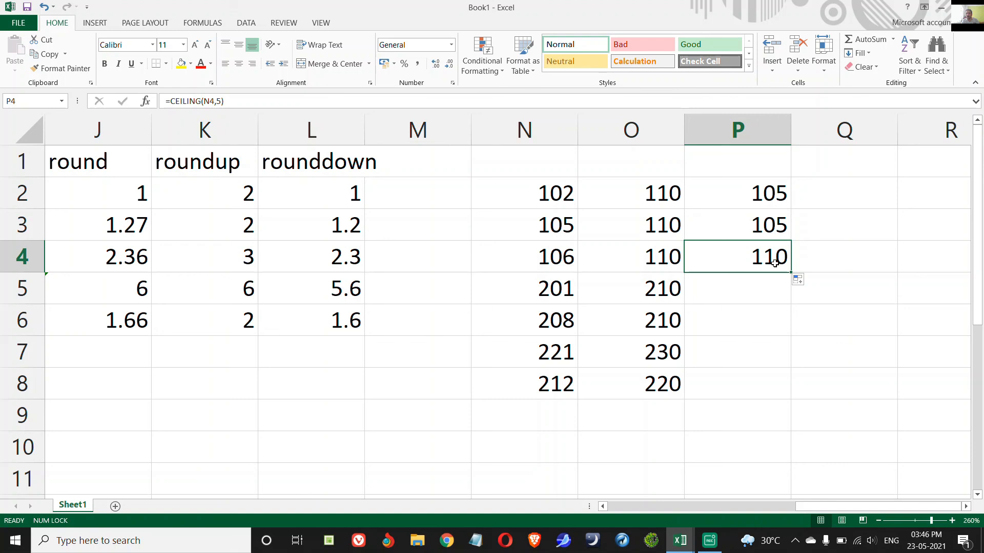
- Fill the CEILING formula from P4 down to P7, and extend it to P8
left_click_drag(791, 273, 793, 367)
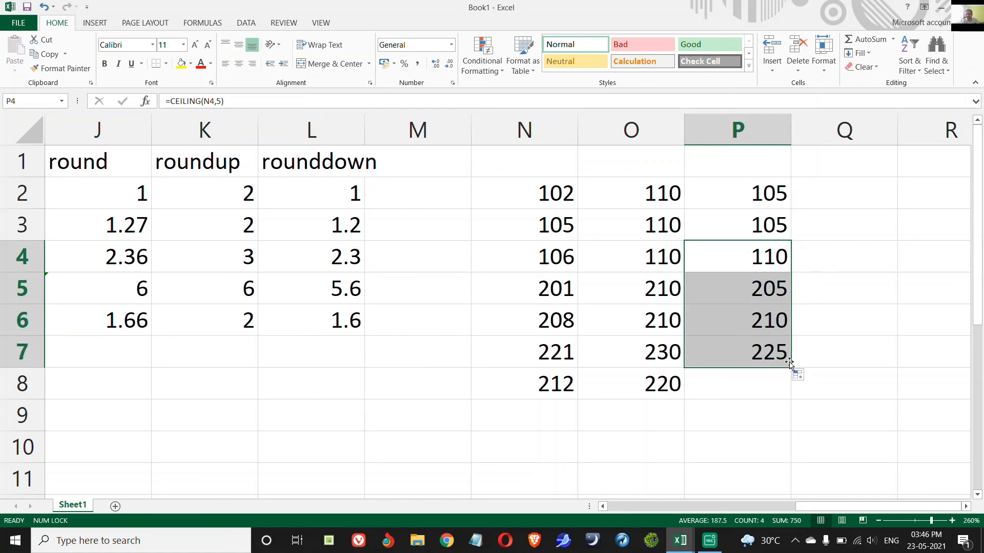
left_click(776, 358)
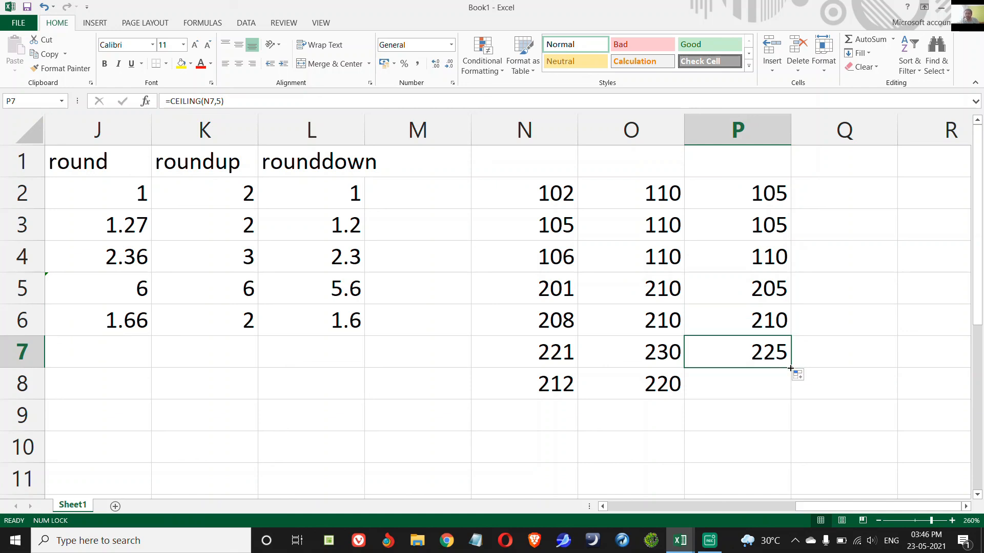
left_click(573, 388)
left_click(753, 359)
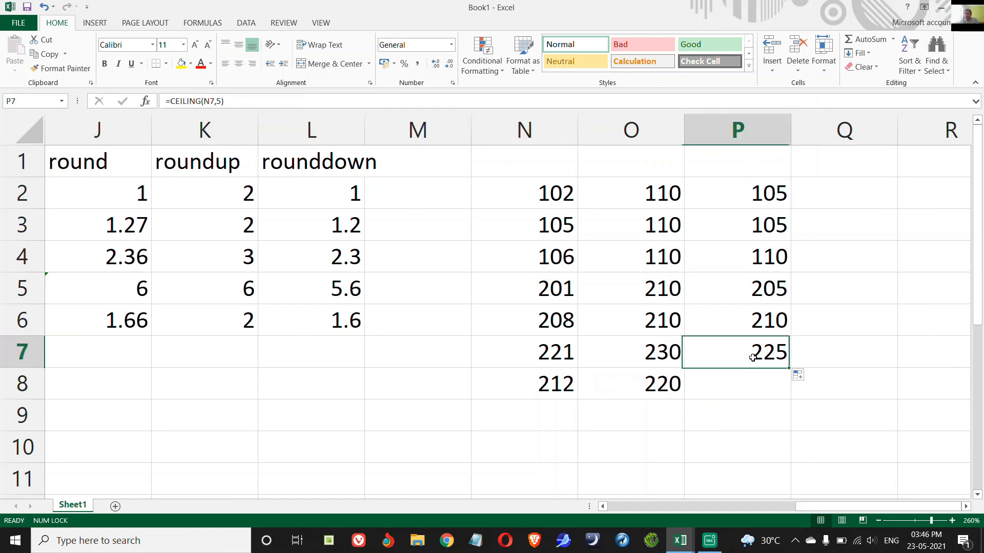
left_click_drag(789, 369, 789, 399)
left_click(756, 386)
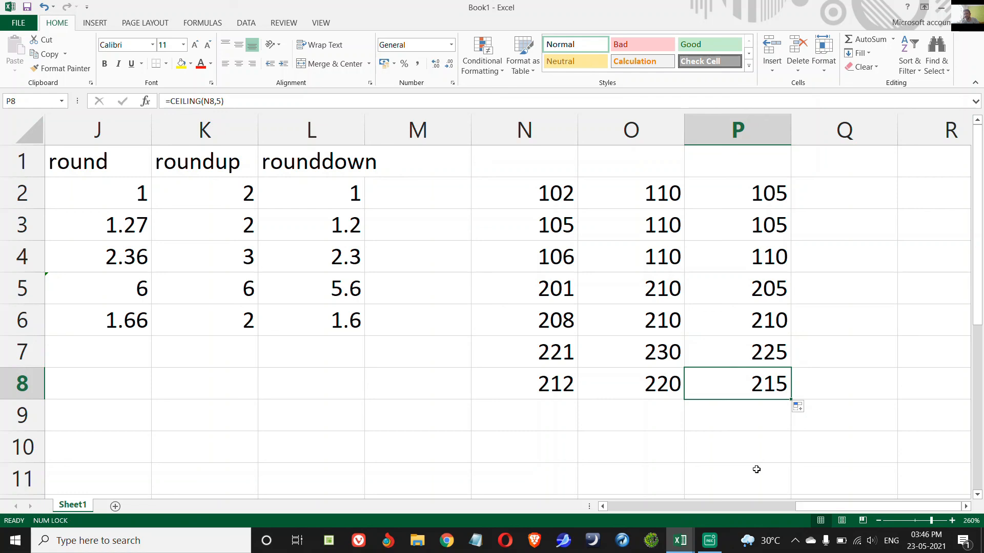
- Go through the CEILING results with significance 5 in P2:P8 and compare them with the column N numbers
key("Up")
key("Up")
key("Up")
key("Up")
key("Up")
key("Up")
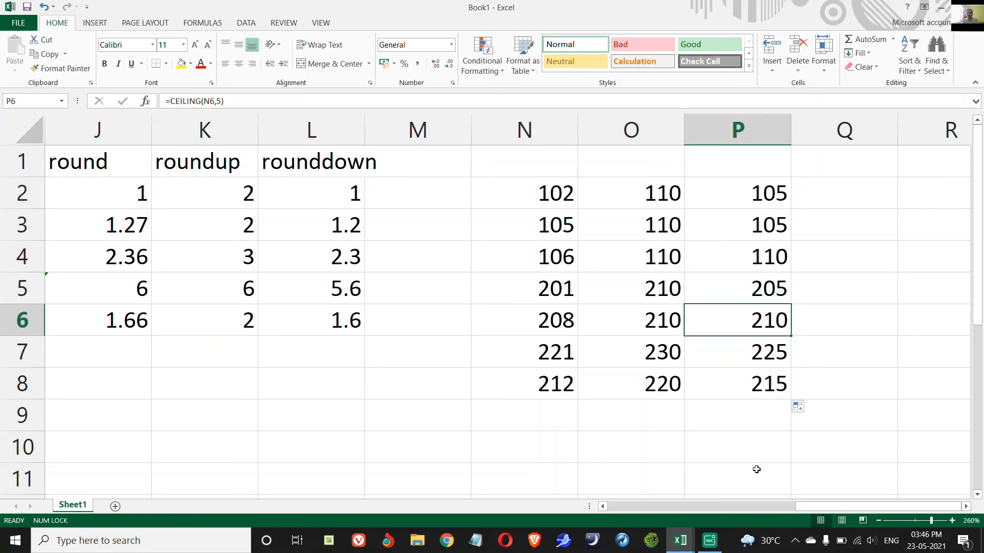
key("Left")
key("Right")
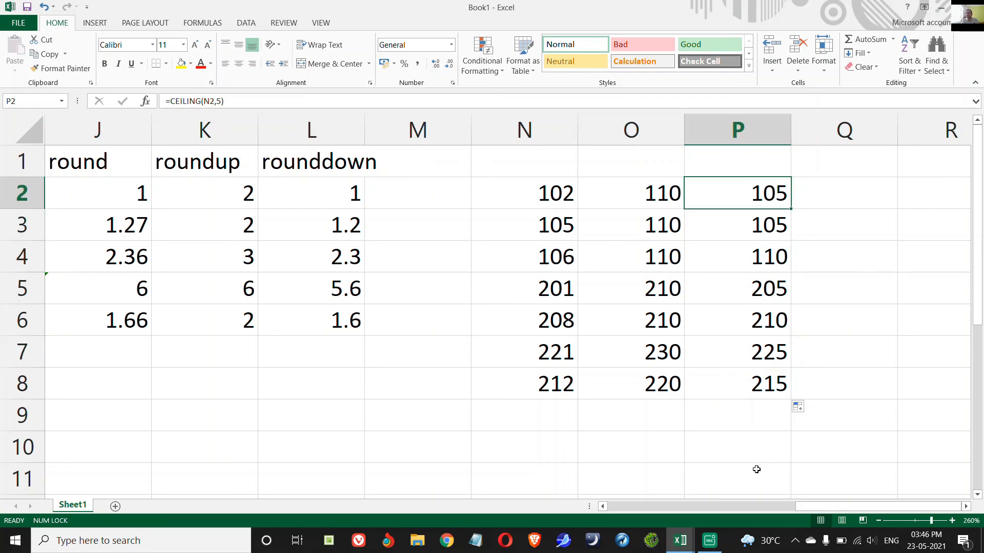
key("Down")
key("Down")
key("Down")
key("Down")
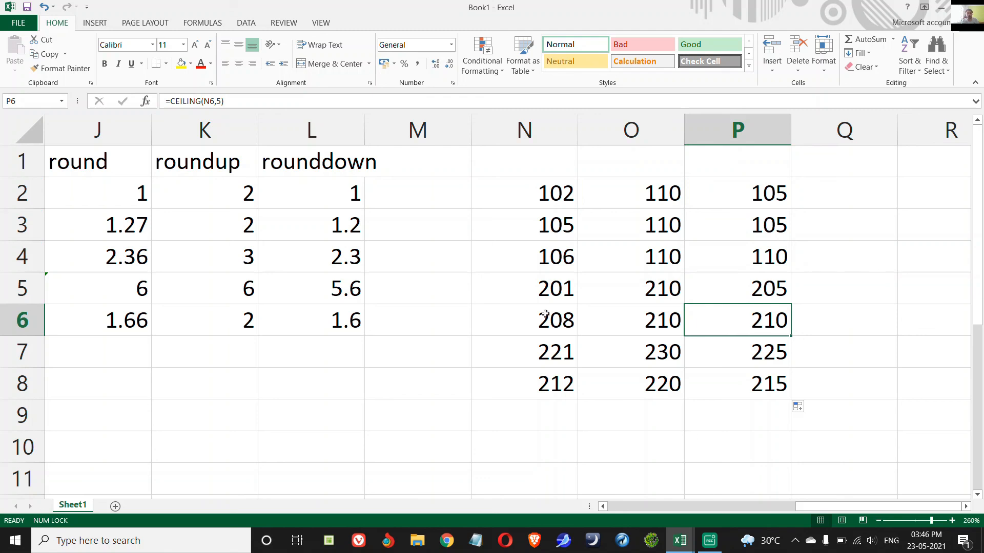
- Compare the Integer, round, roundup and rounddown values in row 4 with the CEILING results in columns O and P
left_click(352, 261)
key("Left")
key("Left")
key("Left")
key("Right")
key("Right")
key("Right")
key("Right")
key("Right")
key("Right")
key("Right")
key("Right")
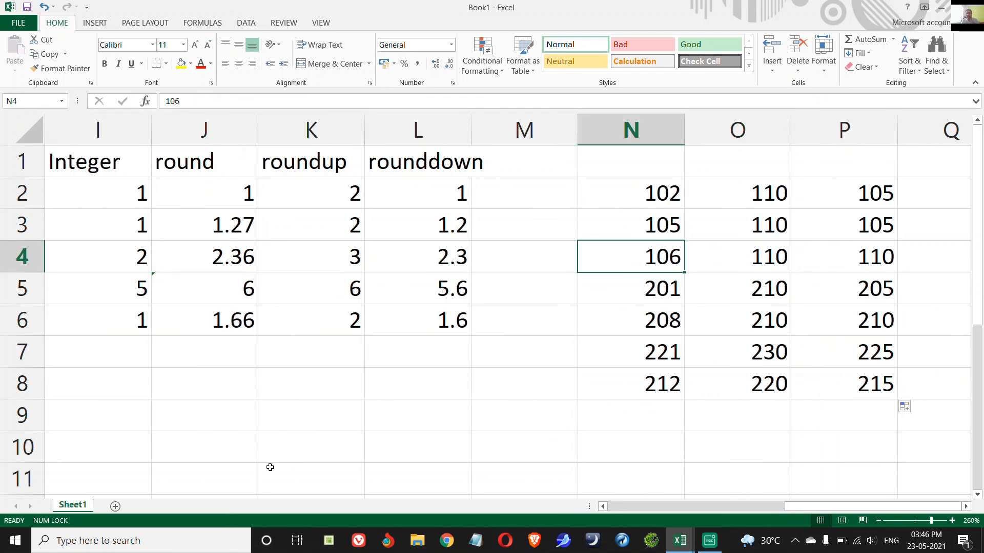
key("Left")
key("Left")
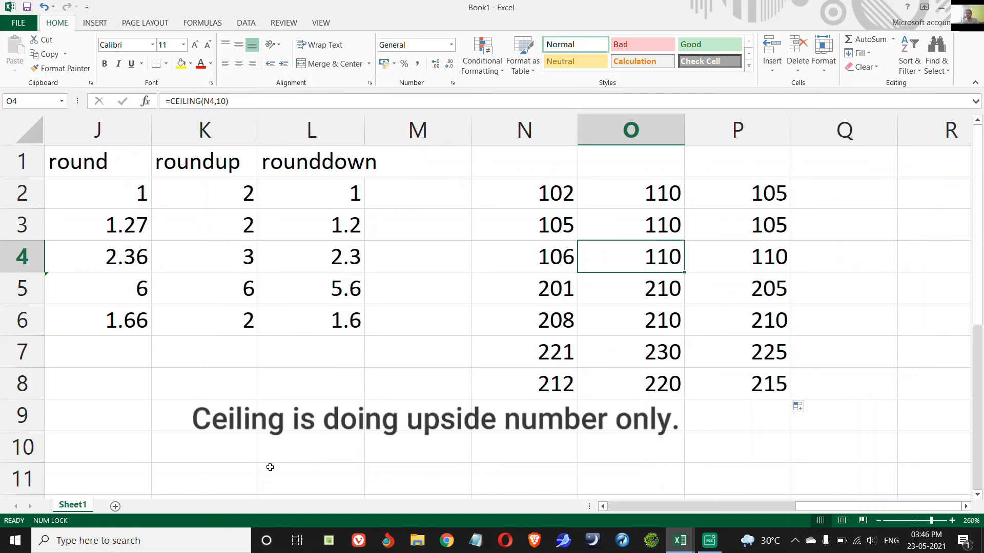